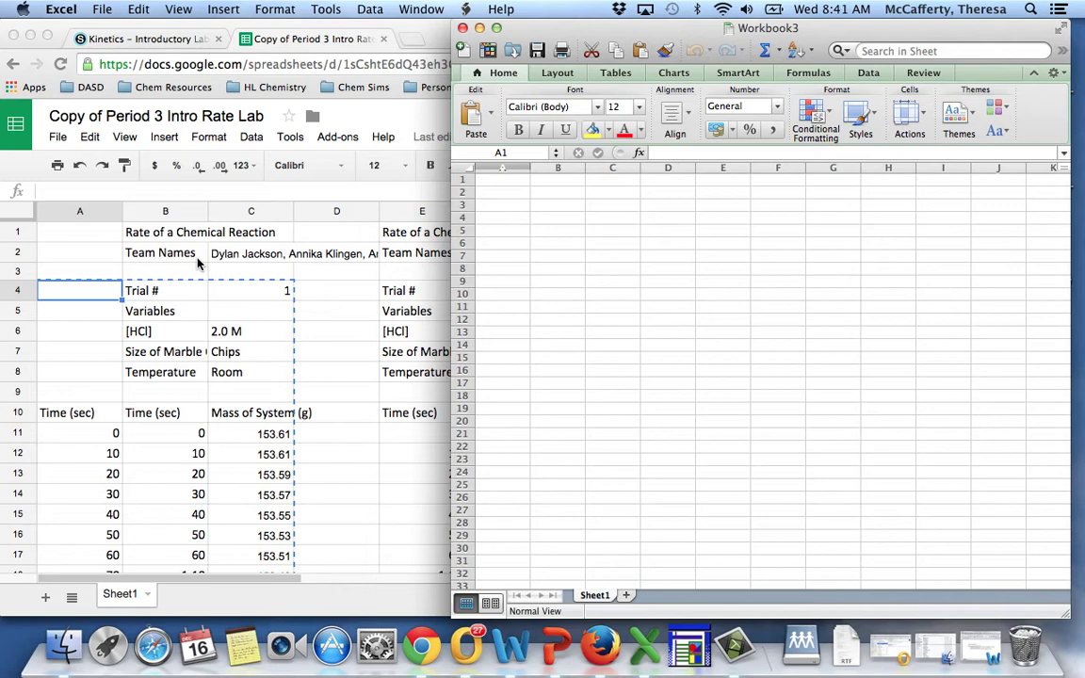
Copy the trial 1 time and system-mass data (A4 through column C, row 45) from Google Sheets.
left_click(83, 293)
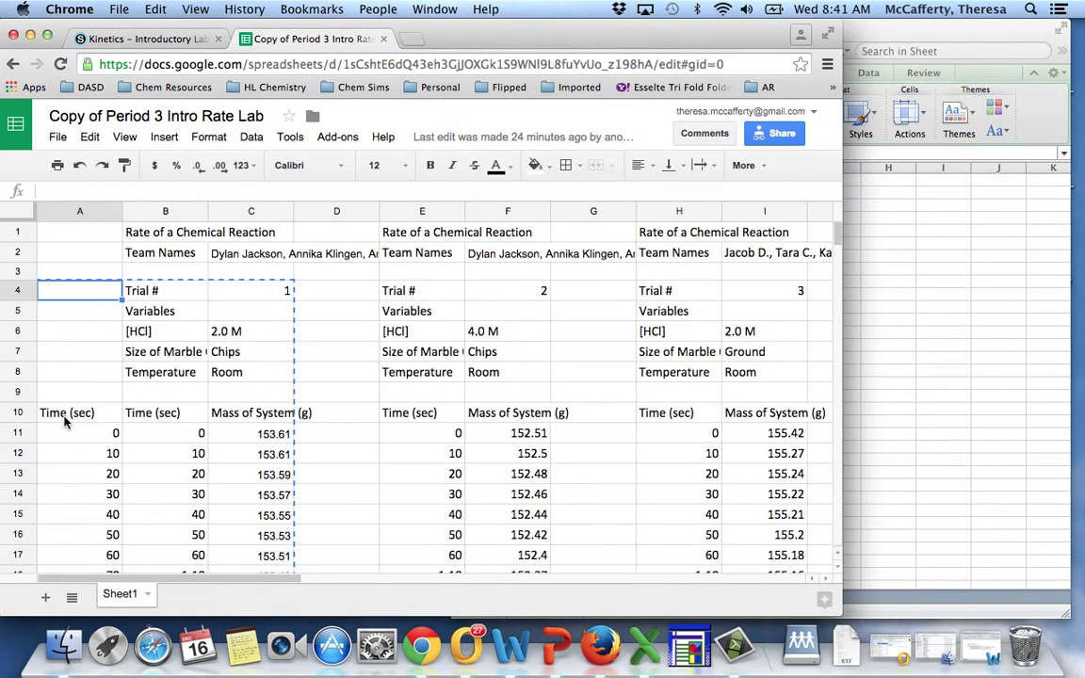
scroll(64, 422, "down", 5)
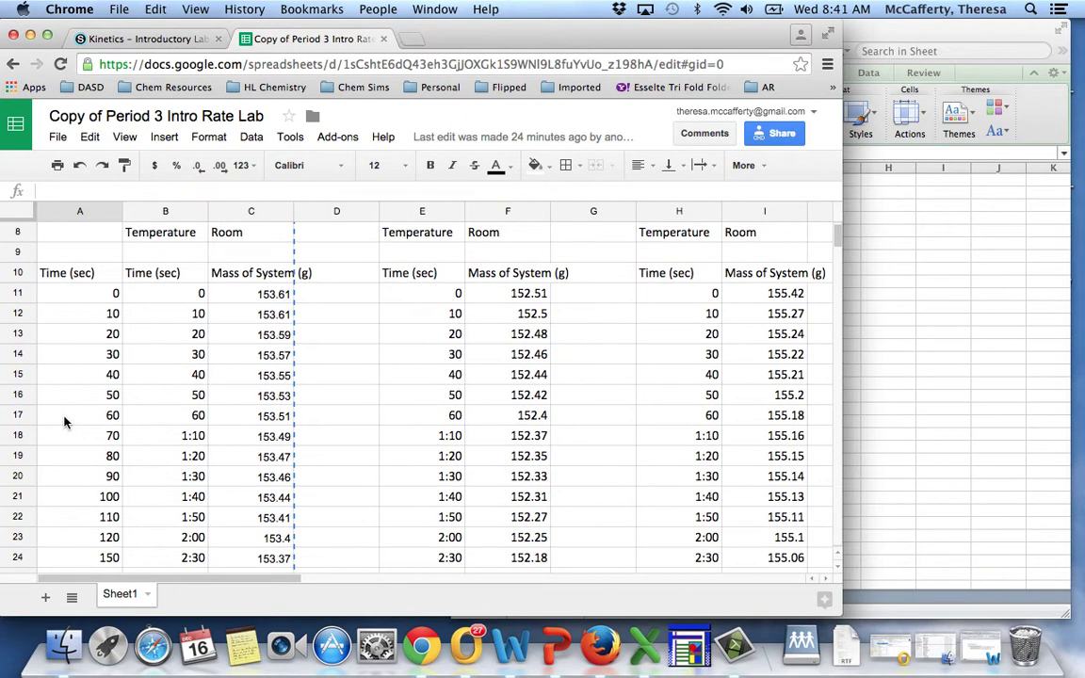
scroll(64, 422, "down", 10)
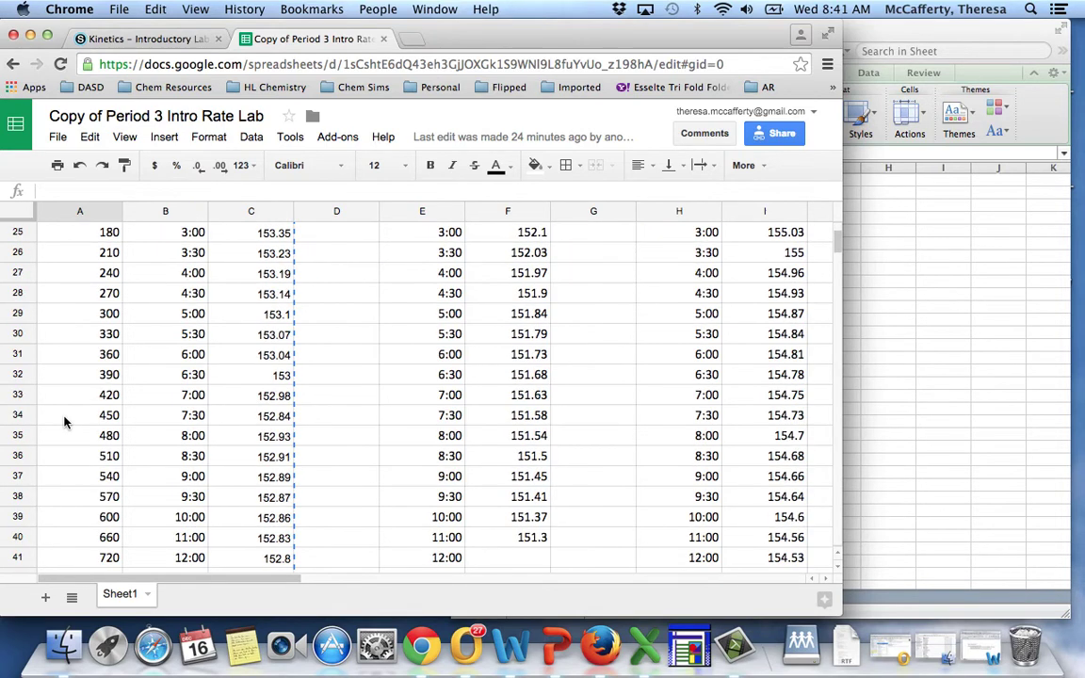
scroll(64, 422, "down", 1)
scroll(64, 422, "up", 15)
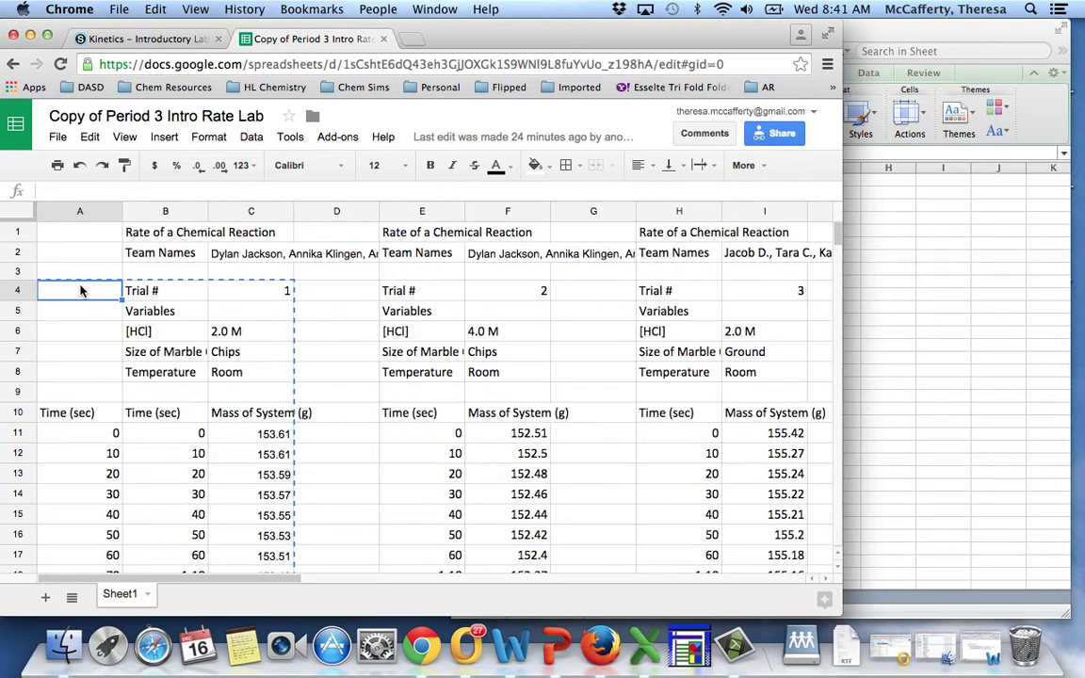
left_click_drag(81, 291, 262, 461)
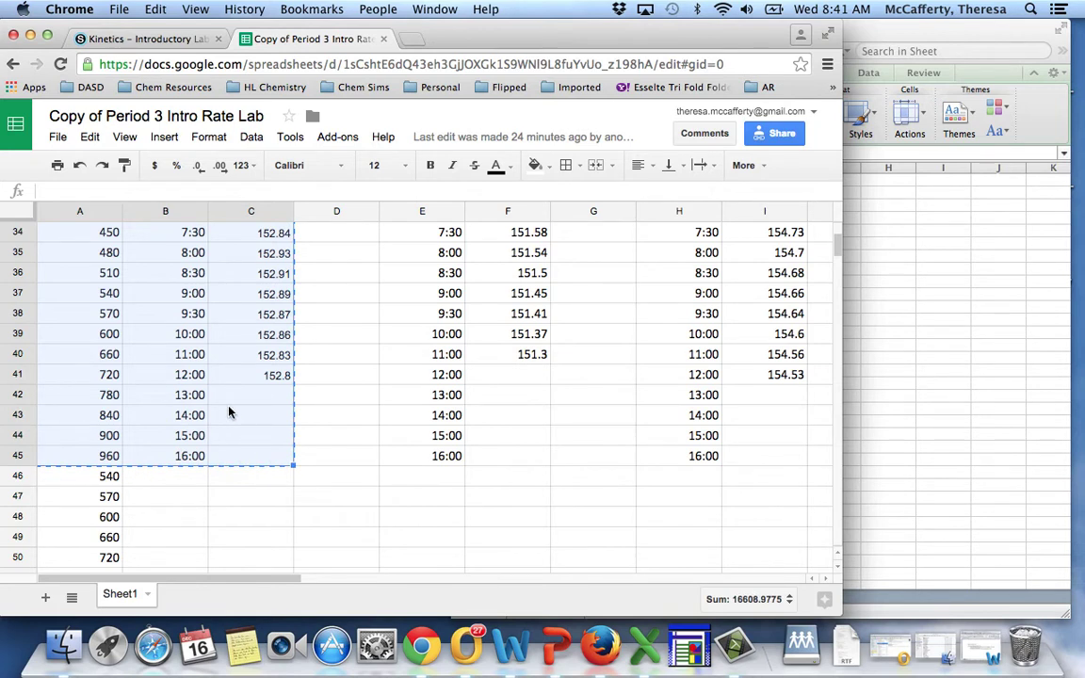
key("super+c")
Paste the trial 1 lab data into the blank Excel workbook and make heading row 7 taller.
left_click(963, 358)
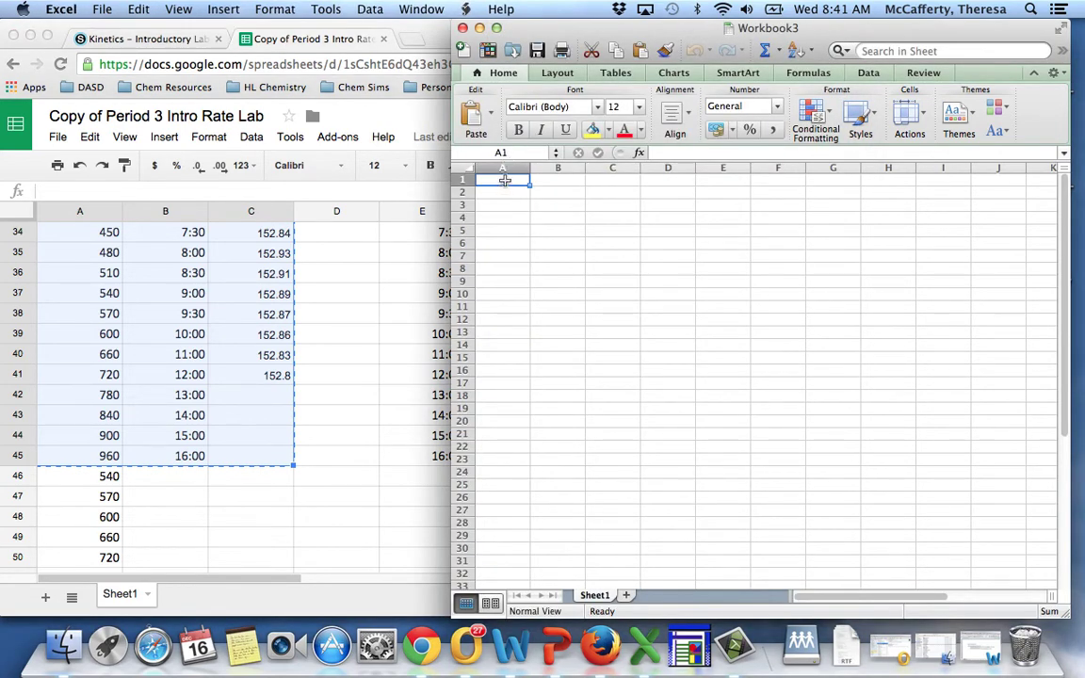
key("super+v")
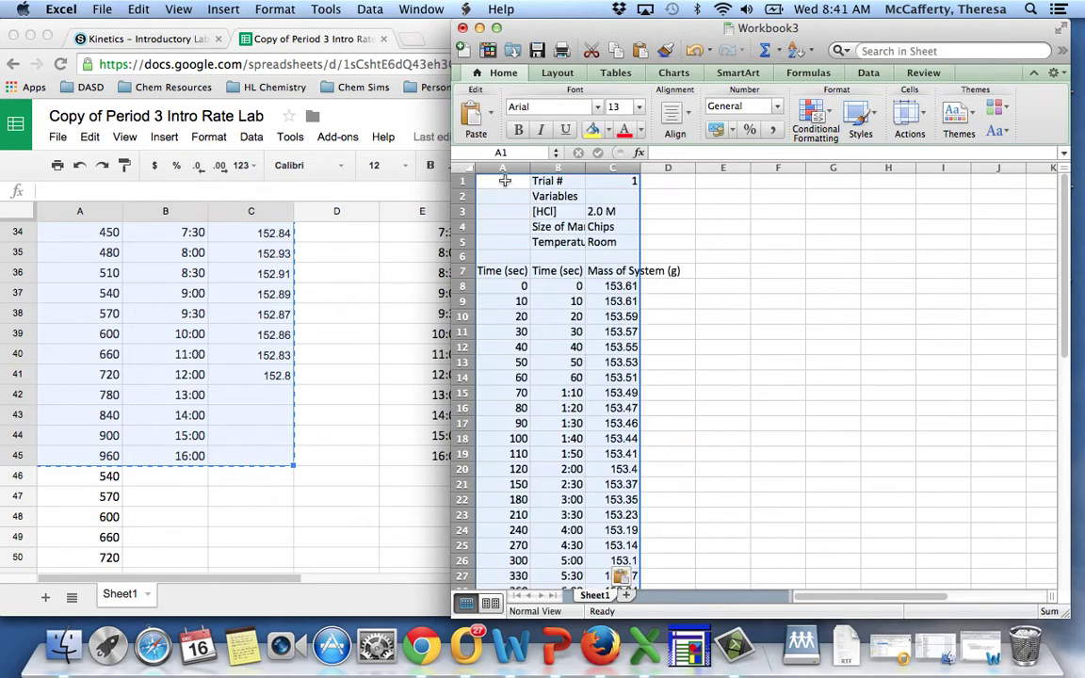
left_click(479, 272)
left_click_drag(465, 278, 465, 300)
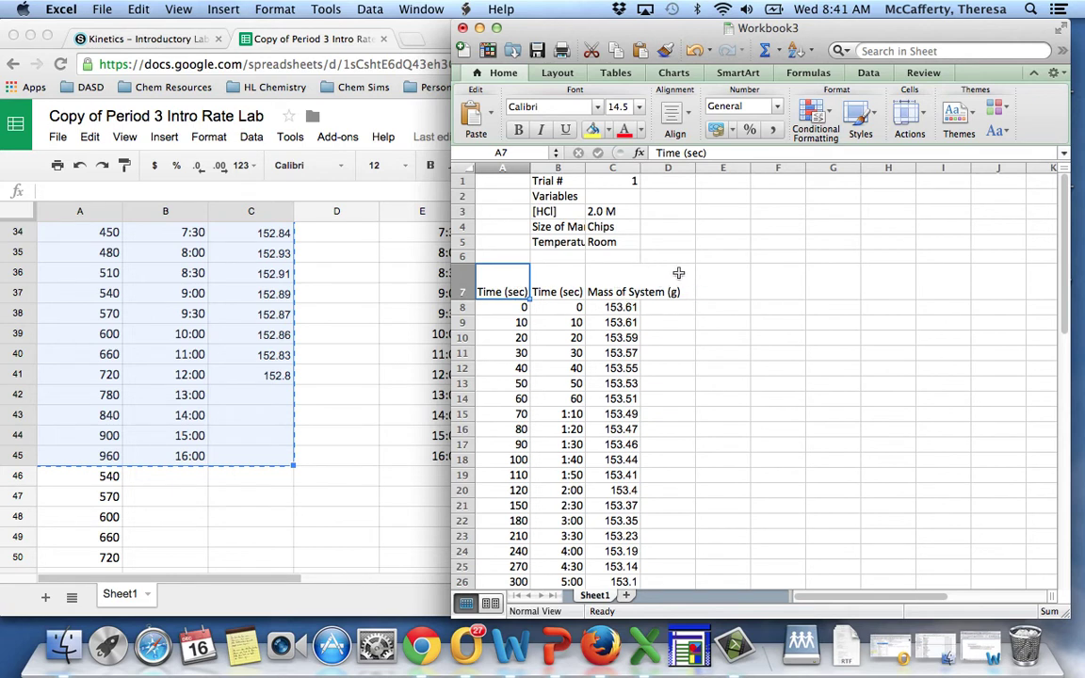
left_click(465, 280)
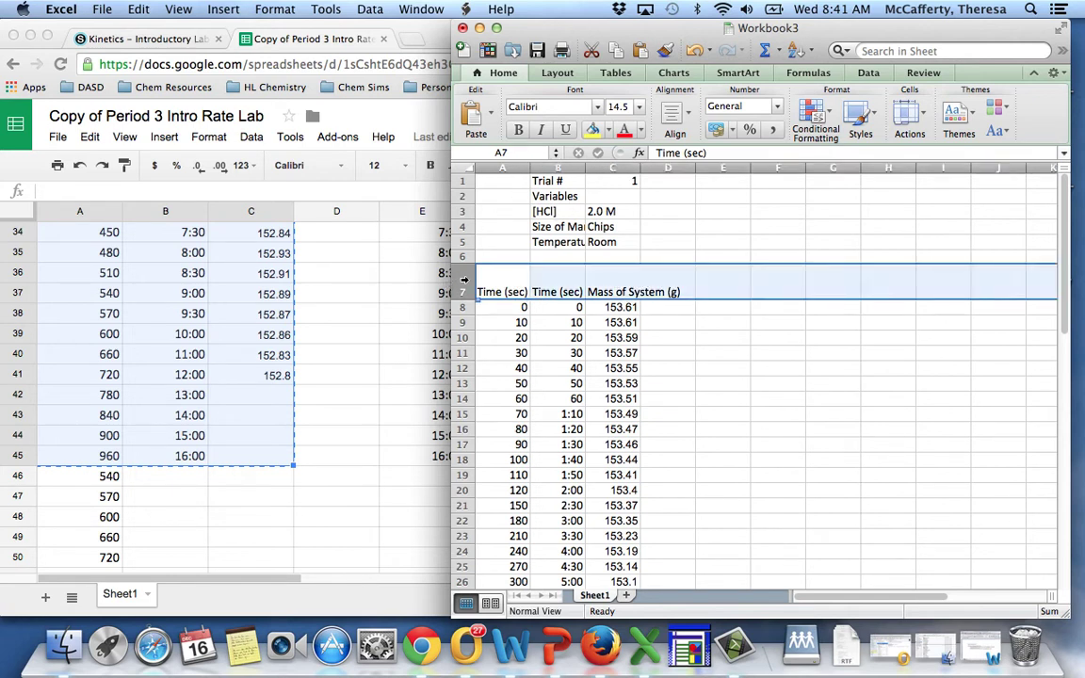
Turn on Wrap text for the row 7 headings via Format Cells and enlarge the row further.
right_click(465, 280)
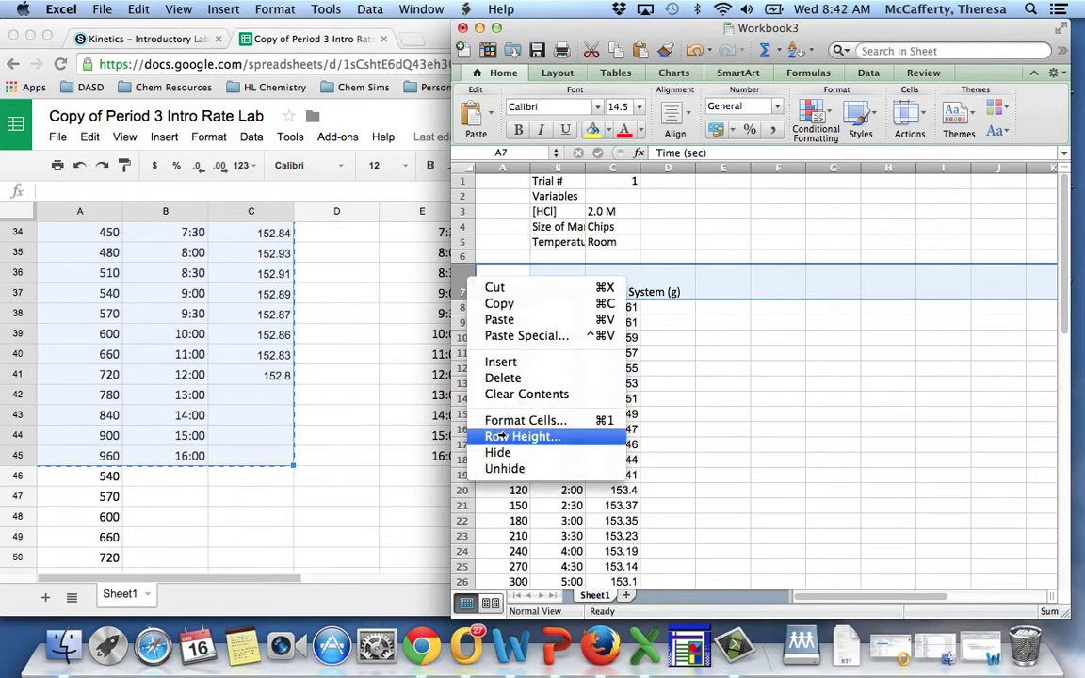
left_click(523, 420)
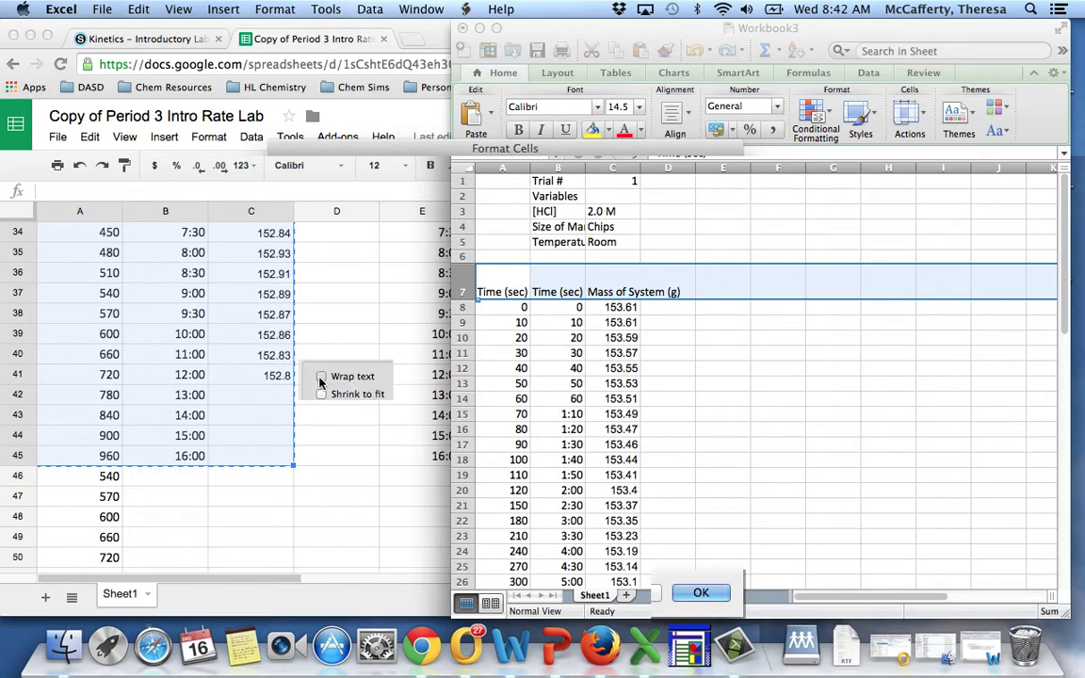
key("Return")
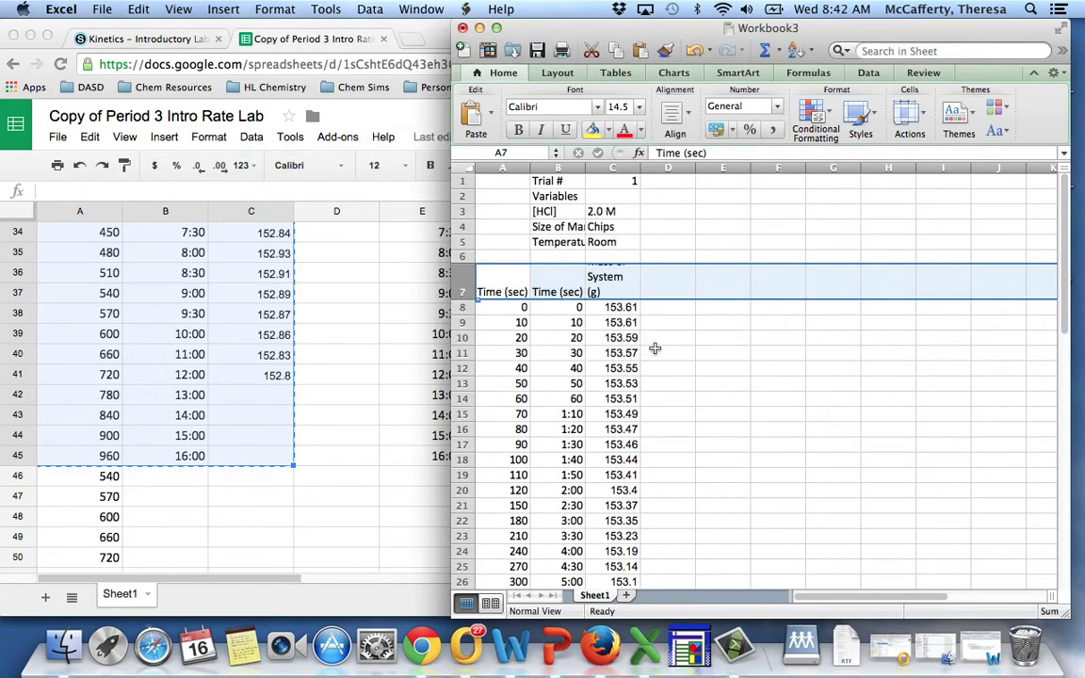
left_click_drag(469, 300, 470, 320)
left_click(666, 280)
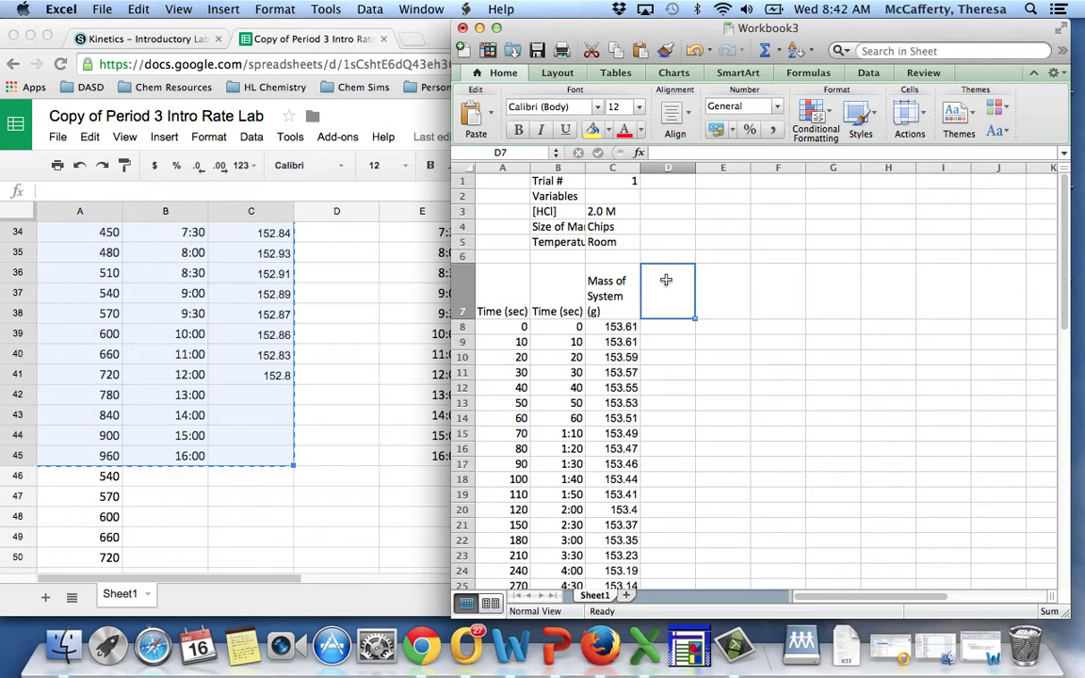
Enter the heading 'Mass of Carbon Dioxide (g)' in D7, then check the system masses in C8 and C9.
type("Mass")
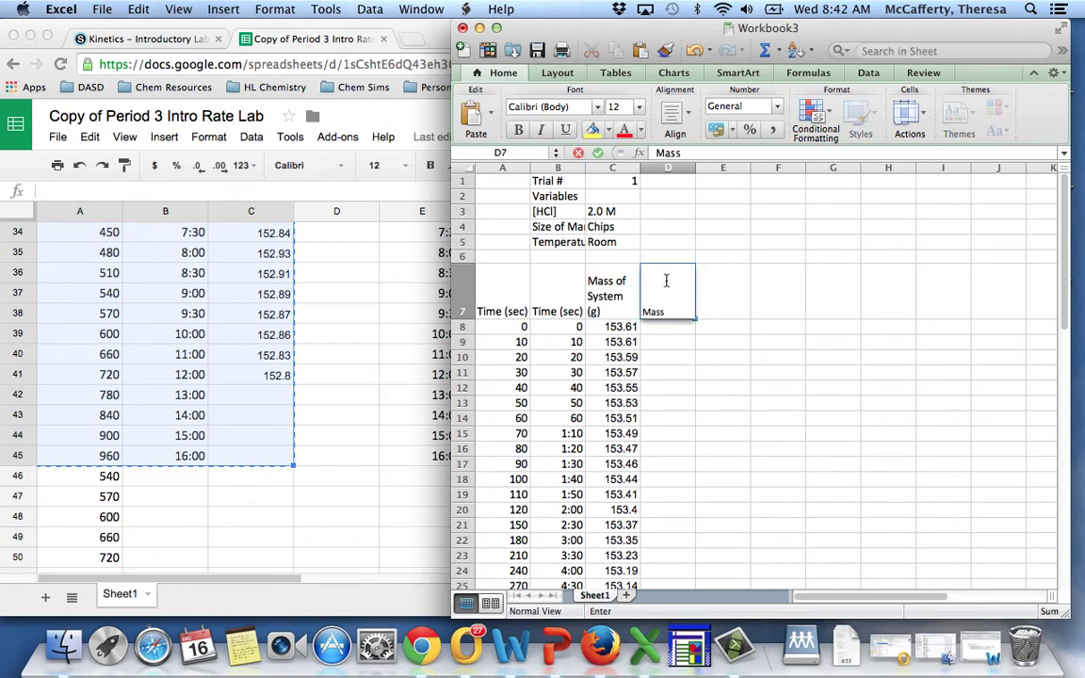
type(" of Carbon Dioxide (g")
key("Return")
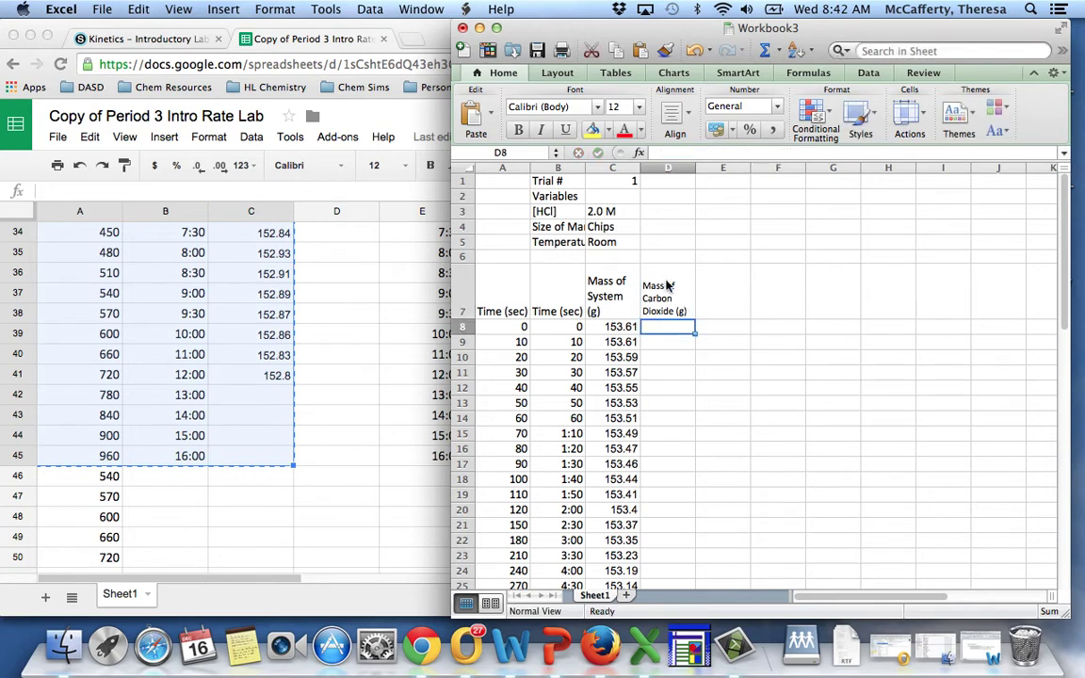
left_click(614, 328)
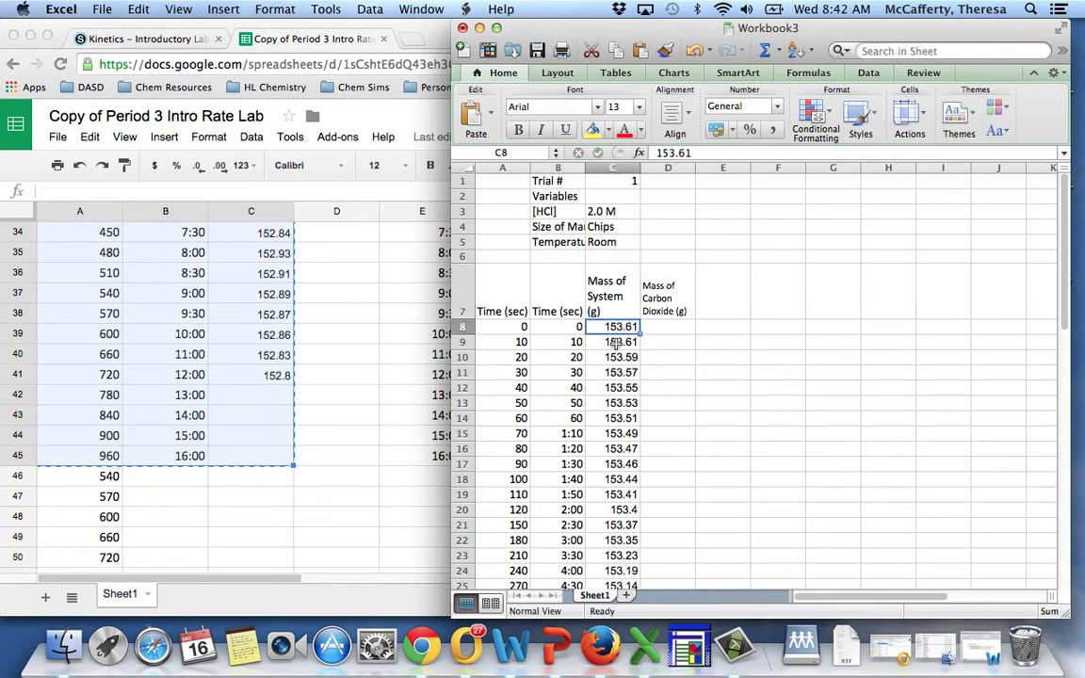
left_click(614, 343)
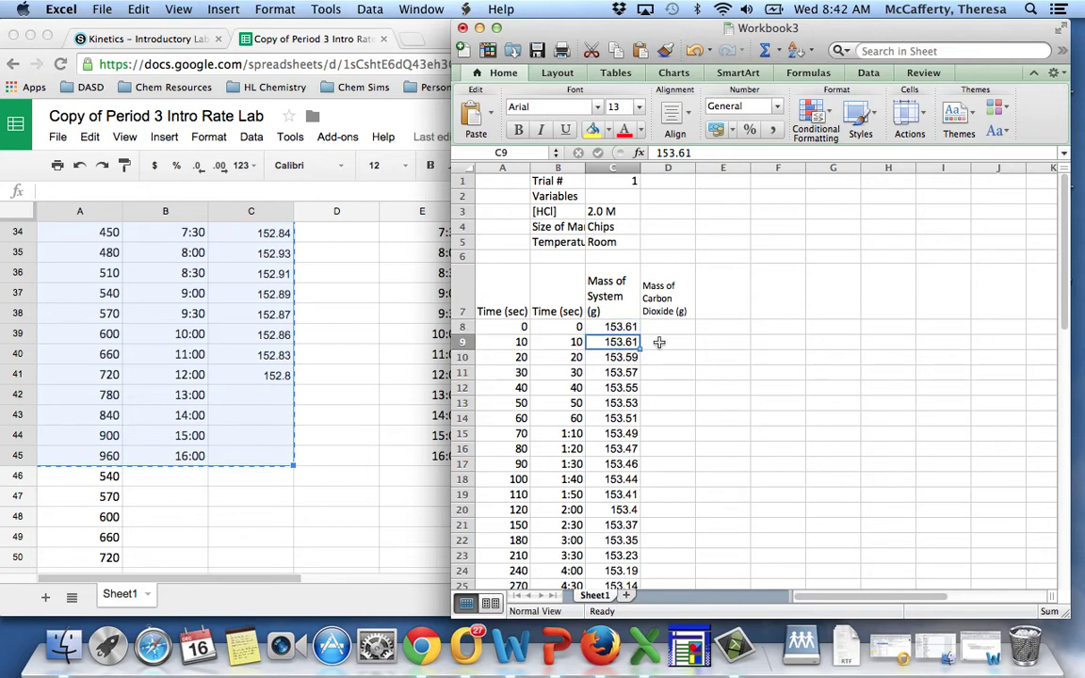
Enter a formula in D9 subtracting C9 from the starting mass in C8.
left_click(660, 342)
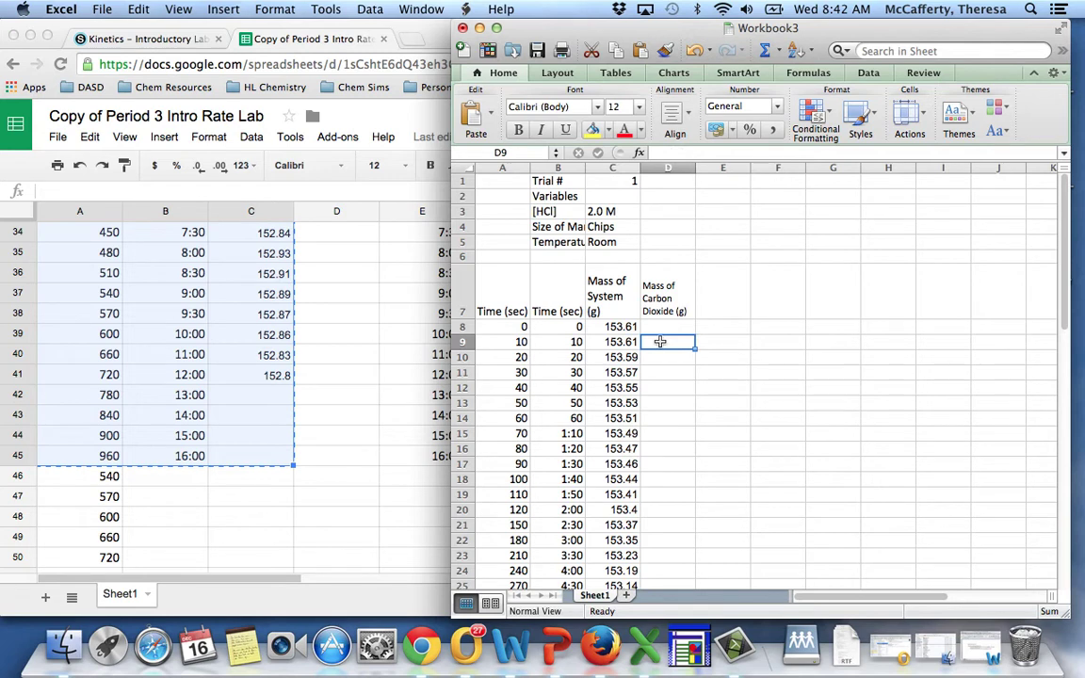
type("+")
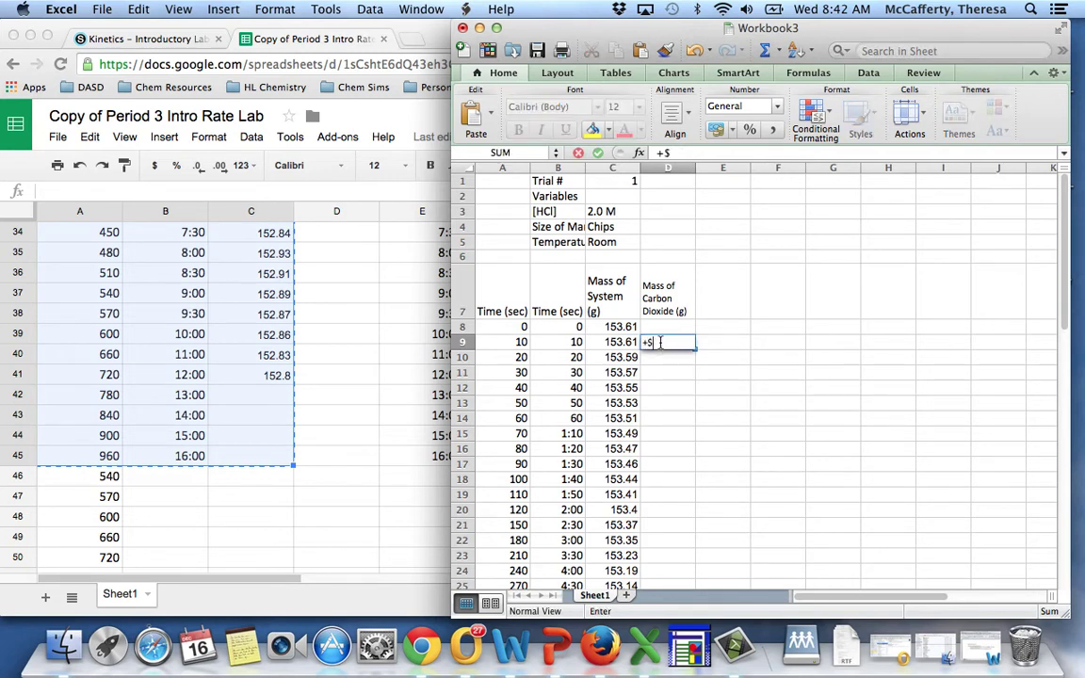
left_click(617, 327)
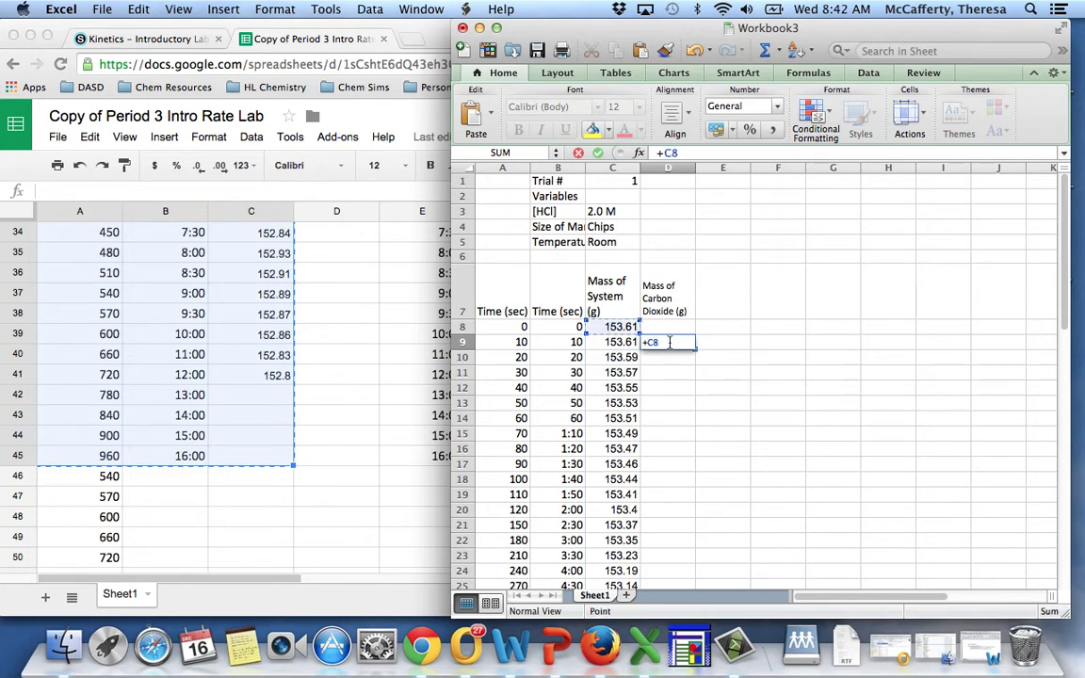
type("-")
left_click(610, 344)
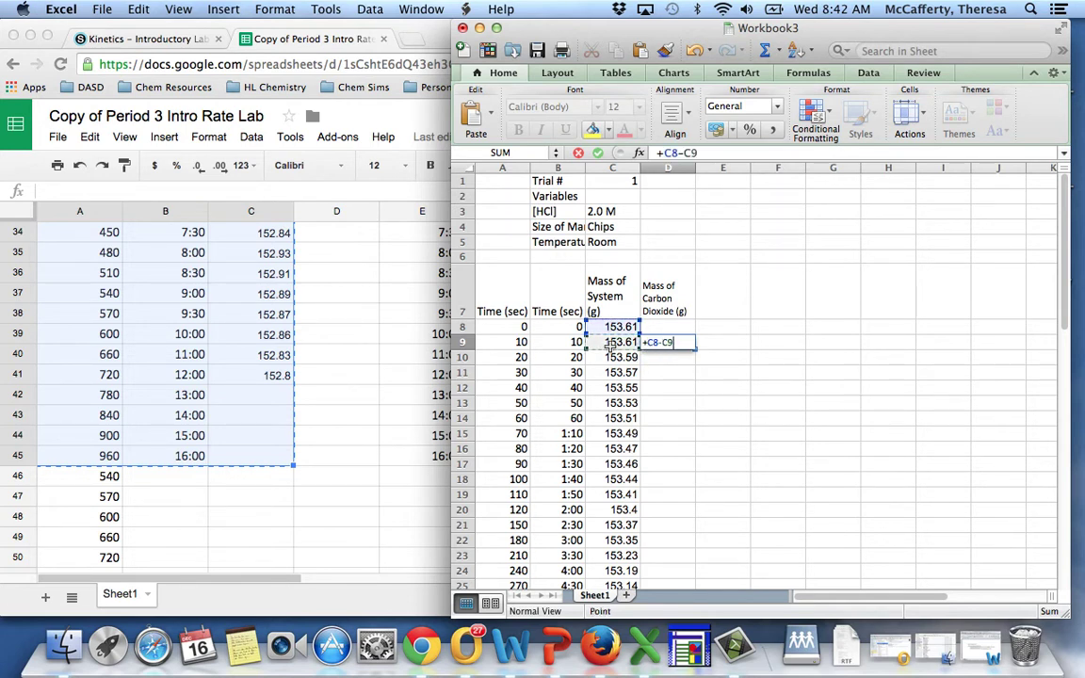
key("Return")
Anchor the starting mass as =+$C$8-C9 and fill the D9 formula down to row 38.
left_click(658, 342)
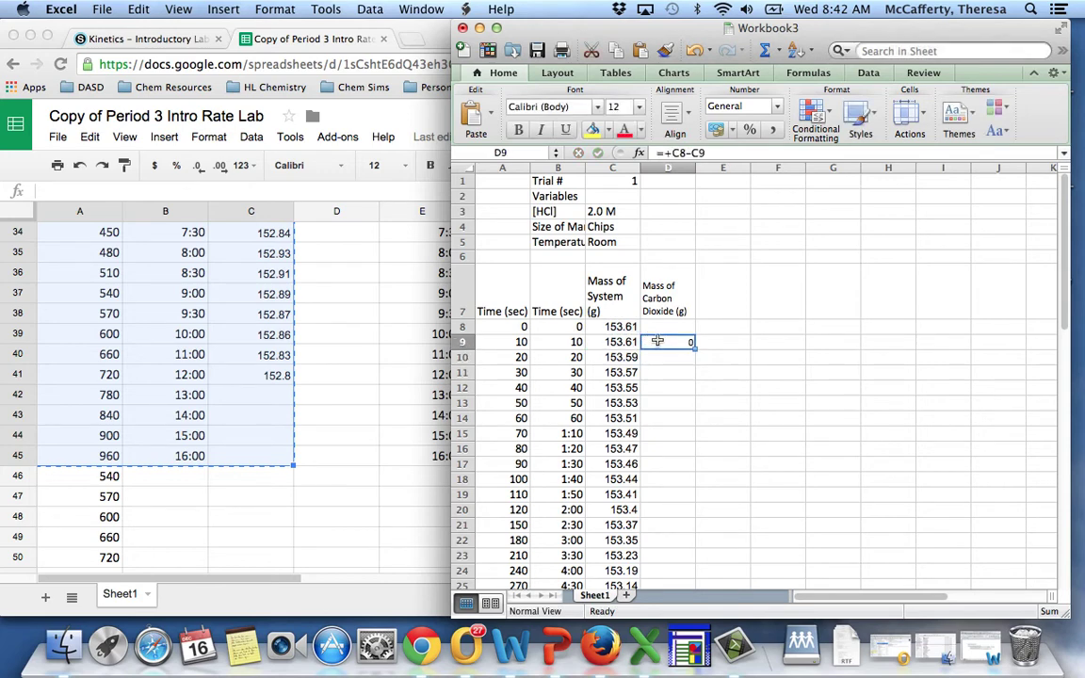
left_click(675, 153)
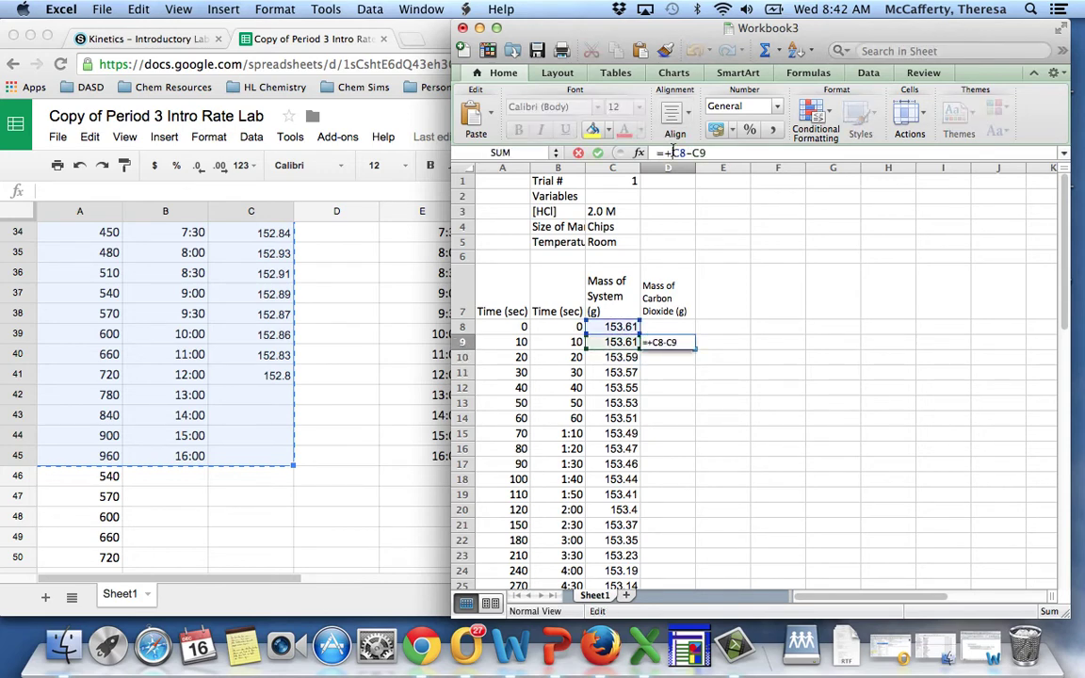
type("$")
key("Right")
type("$")
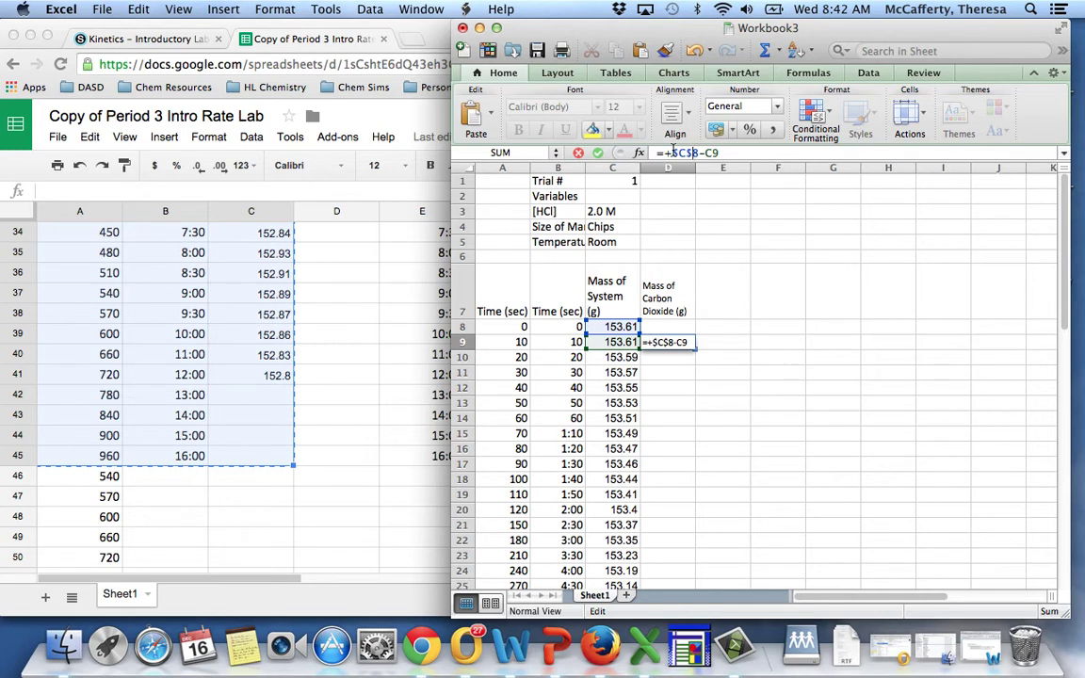
left_click(598, 152)
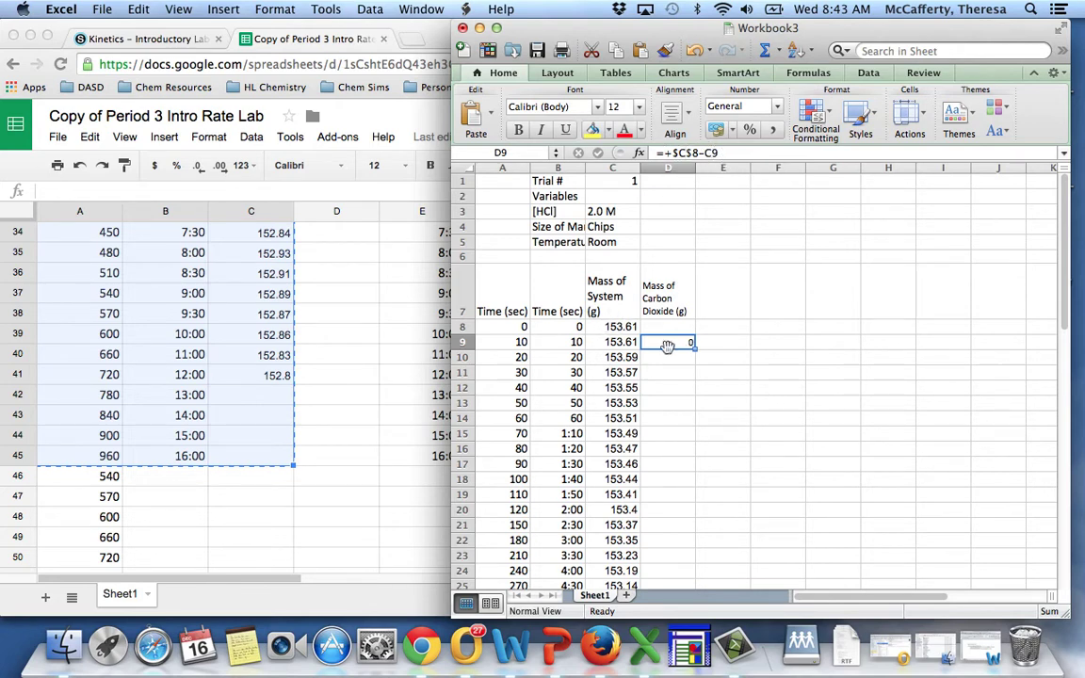
left_click_drag(695, 350, 679, 417)
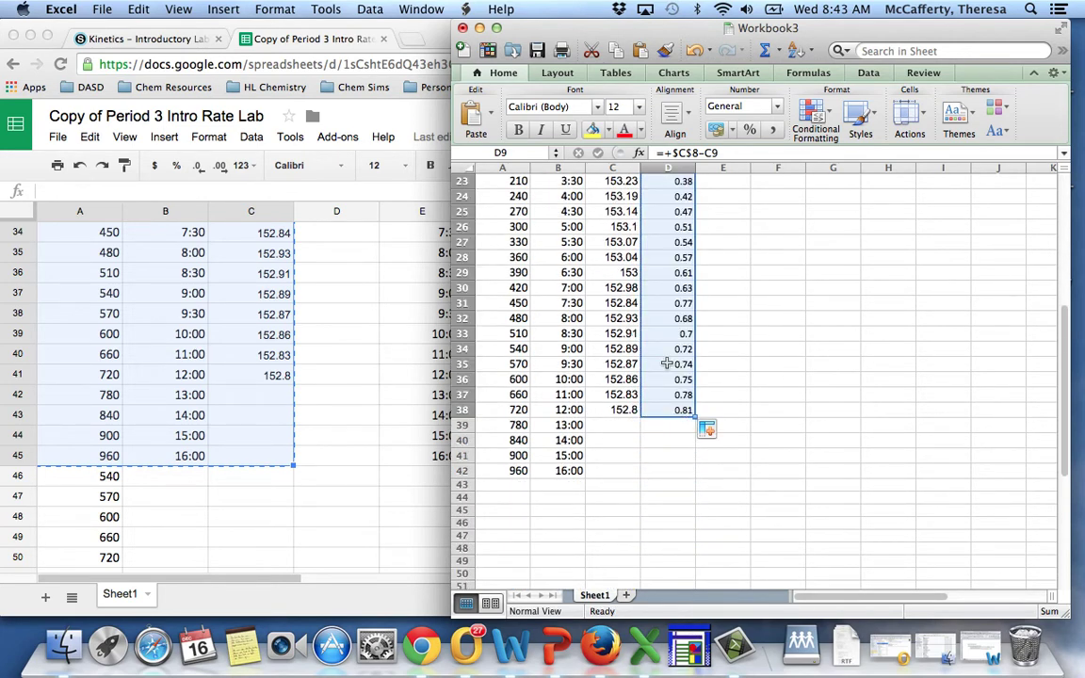
scroll(666, 363, "up", 8)
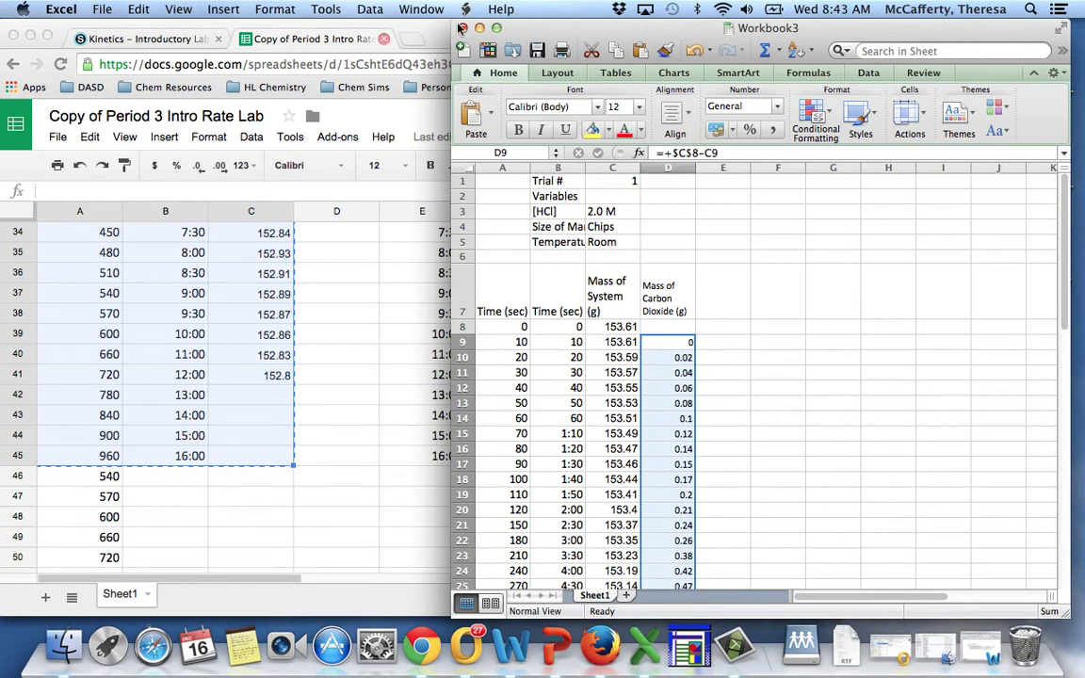
Save the workbook as 'Student Data Intro Rate' in 1517 IB Chemistry > 04 IB Kinetics > Labs.
left_click(102, 10)
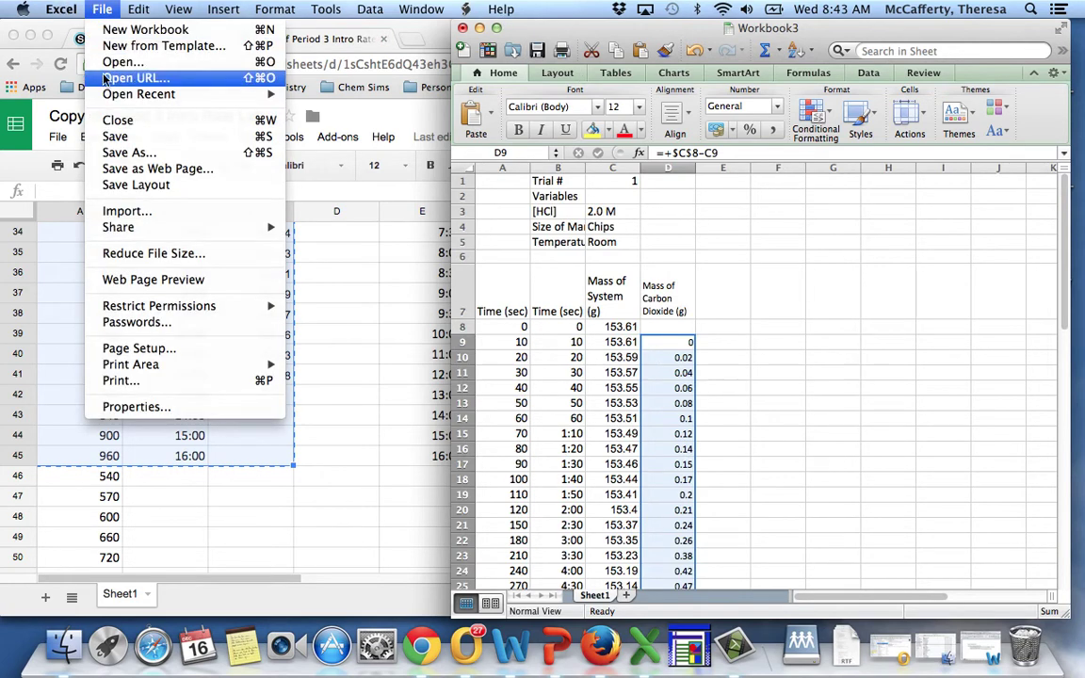
left_click(118, 154)
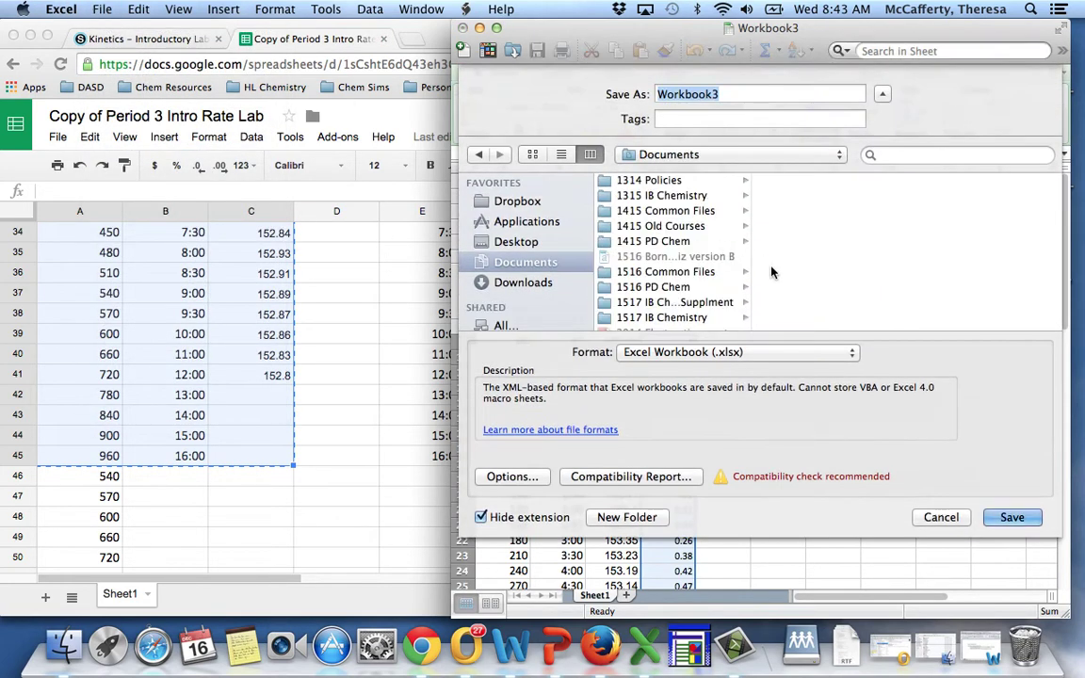
left_click(674, 317)
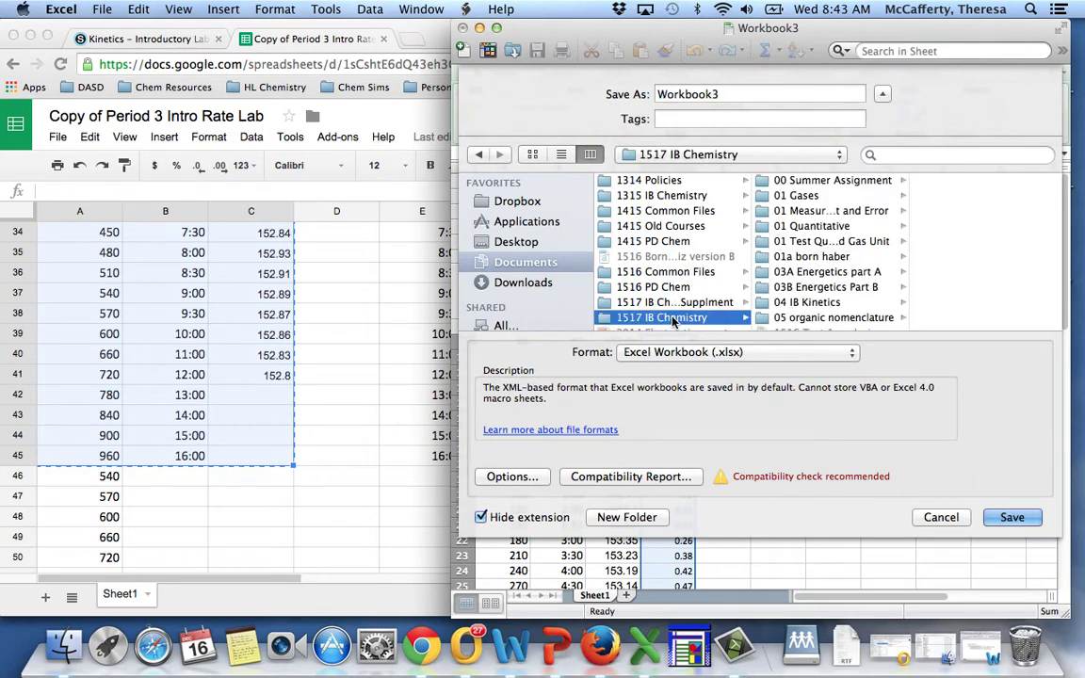
left_click(824, 303)
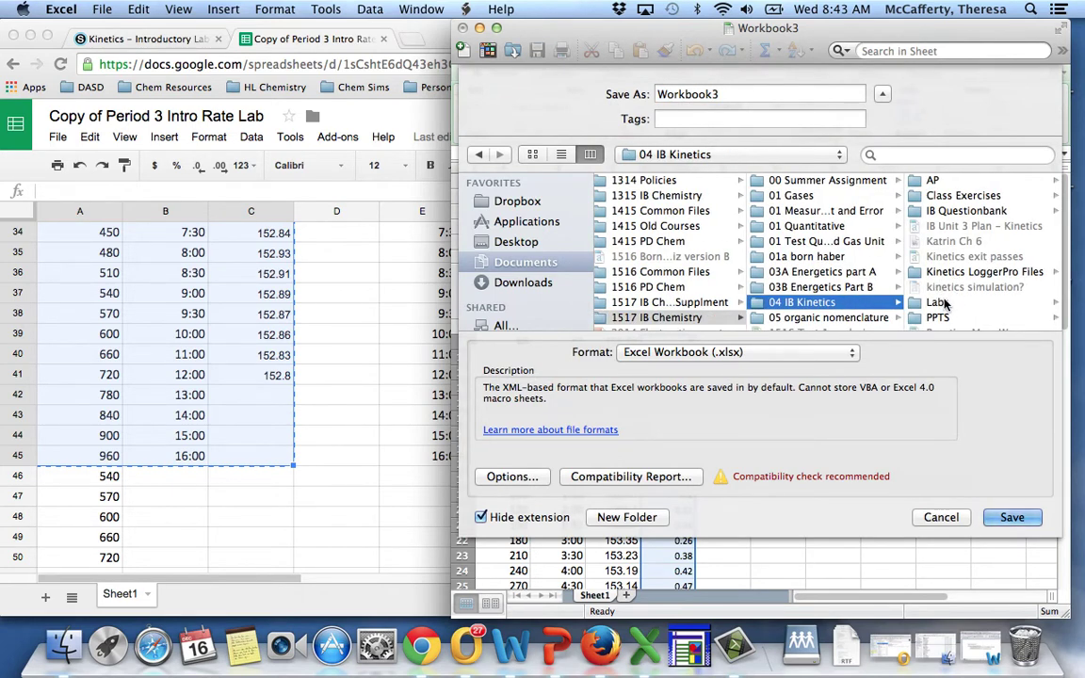
left_click(939, 302)
key("Tab")
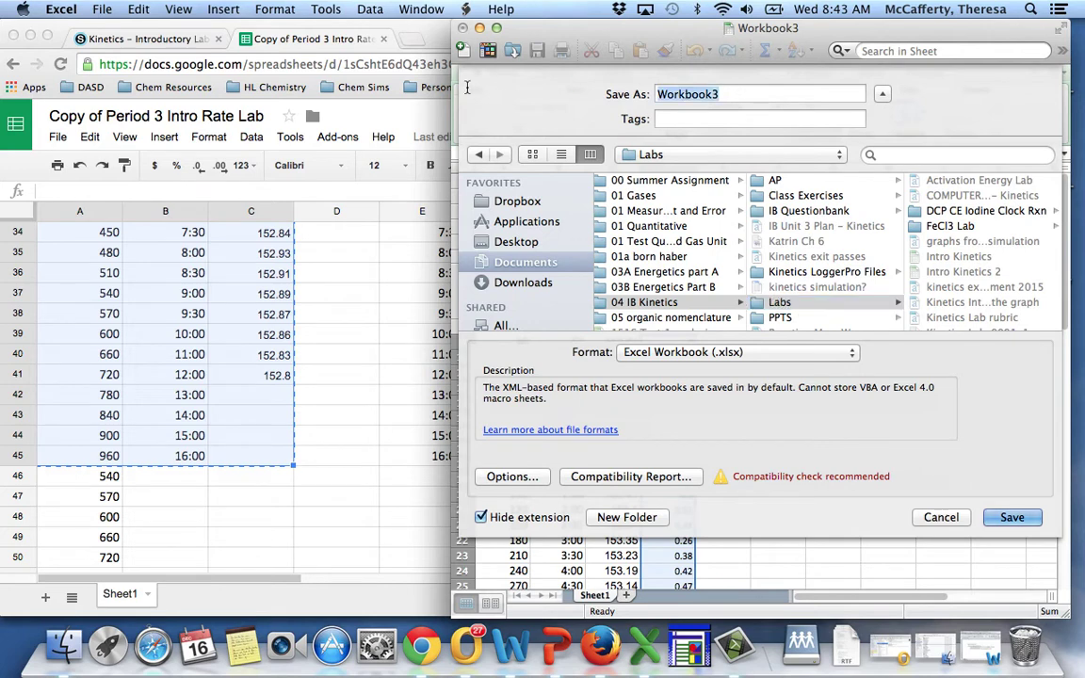
type("Student ")
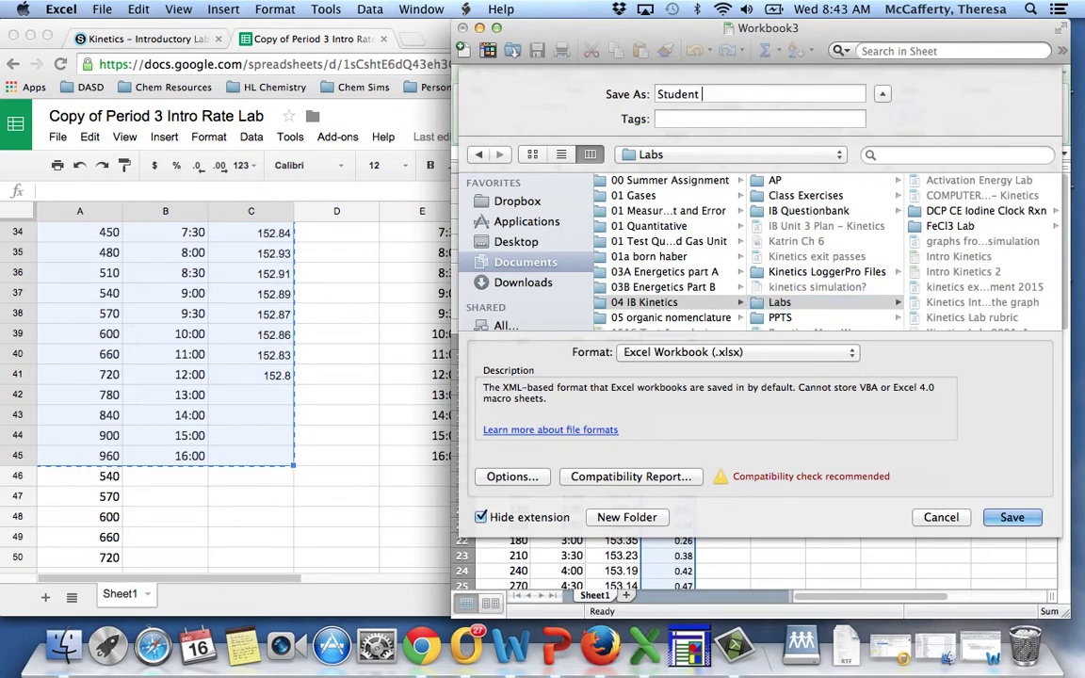
type("Data")
type(" Intro Rate")
key("Return")
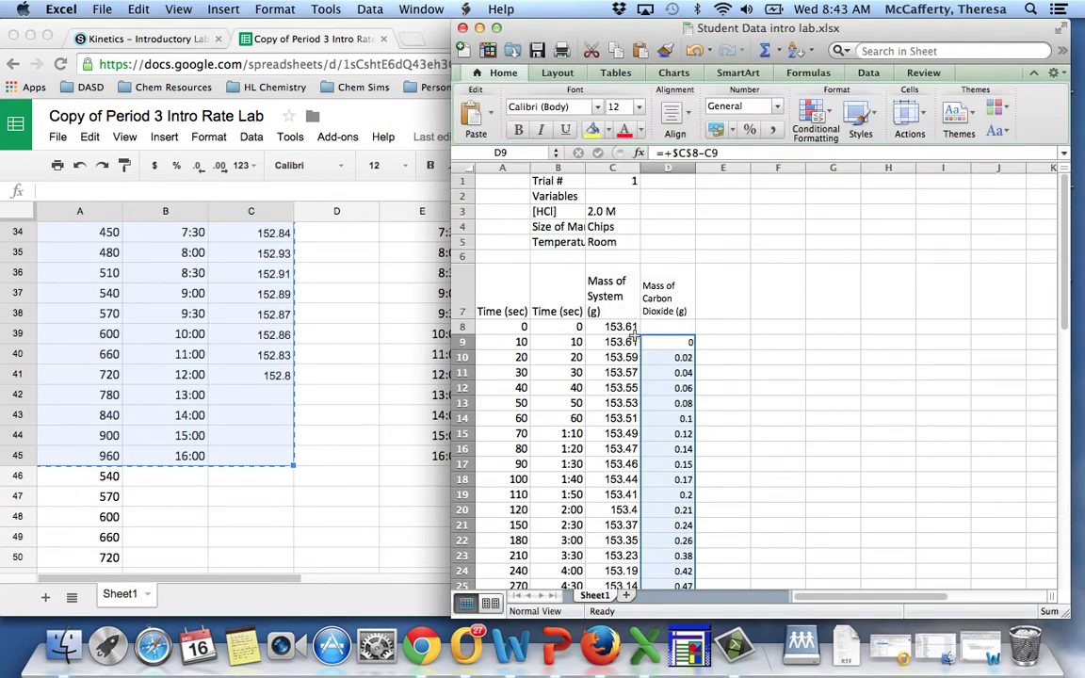
Enter =C8-C8 in D8 so the carbon dioxide mass starts at 0.
left_click(644, 329)
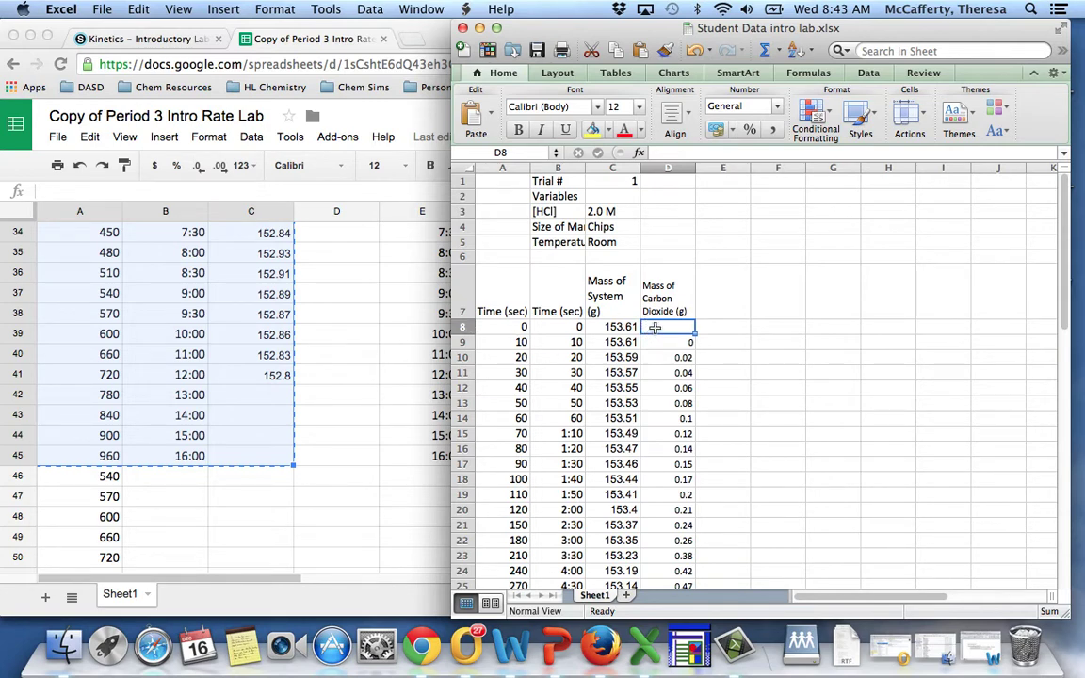
type("=c8-c8")
left_click(715, 331)
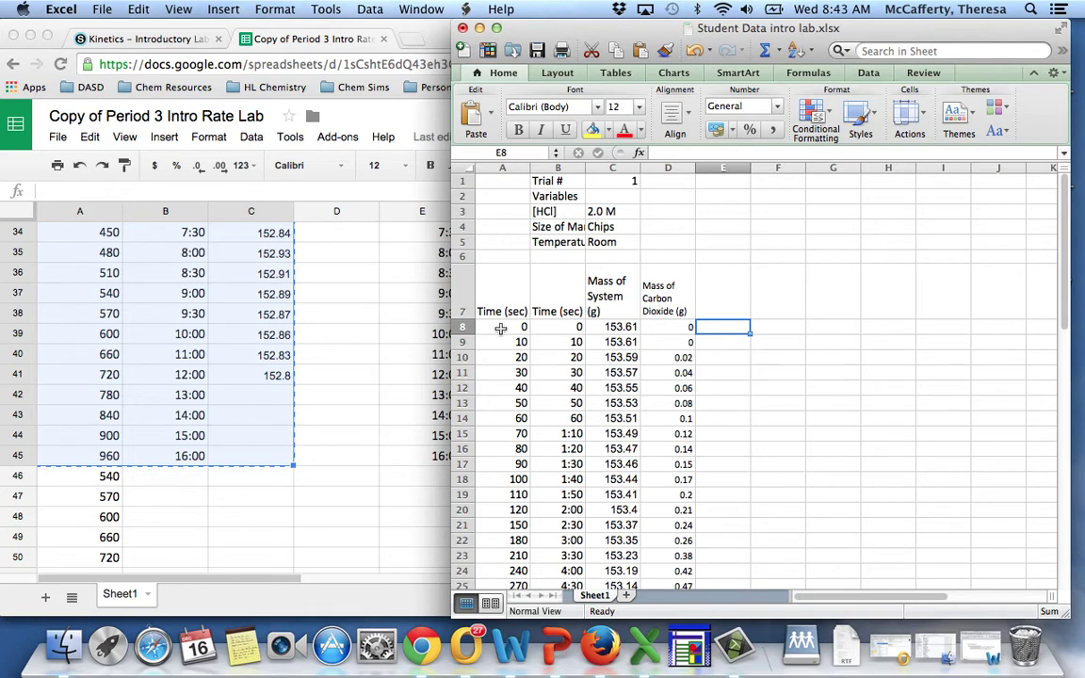
Hide columns B and C and select the time and carbon dioxide data in rows 8–38.
left_click_drag(500, 328, 579, 363)
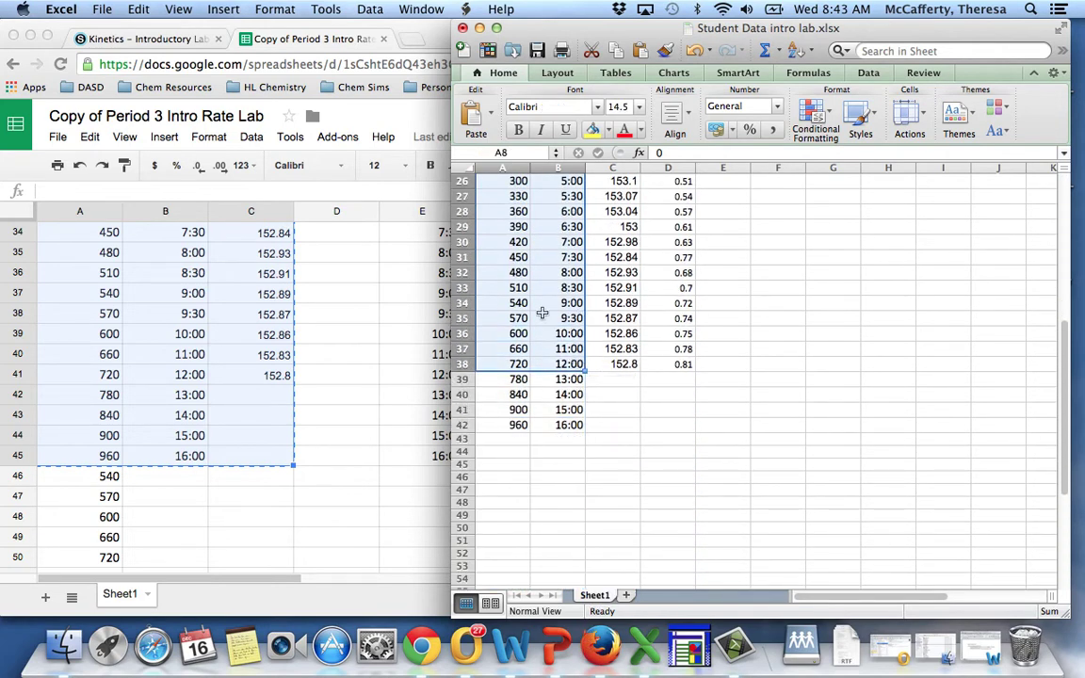
scroll(618, 323, "up", 10)
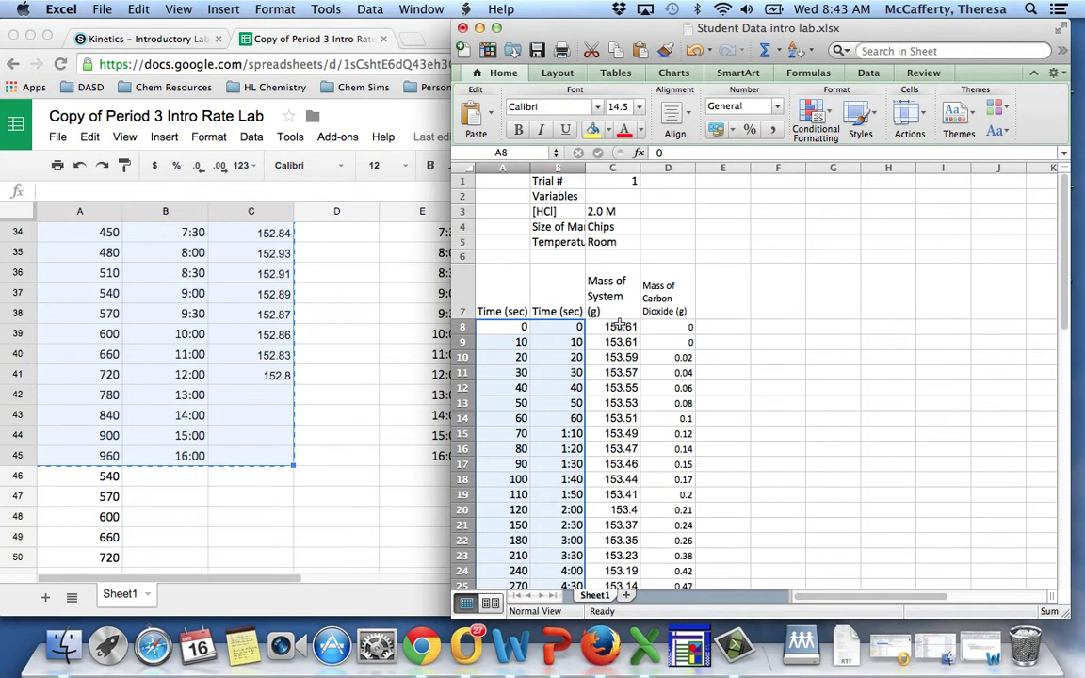
left_click(566, 170)
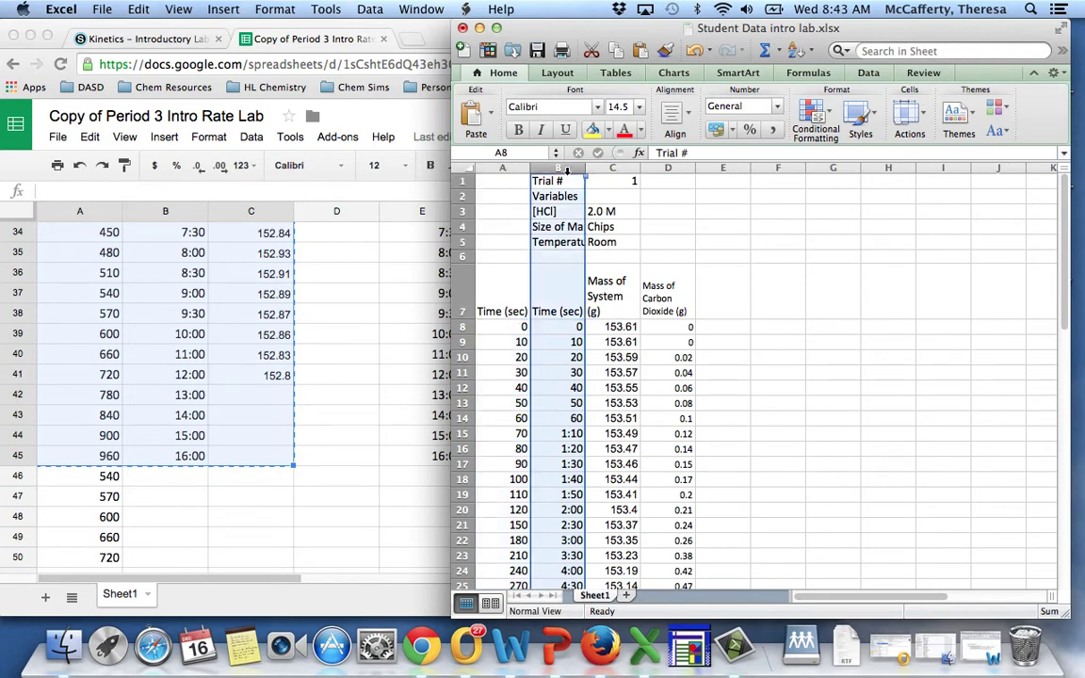
left_click_drag(566, 169, 614, 172)
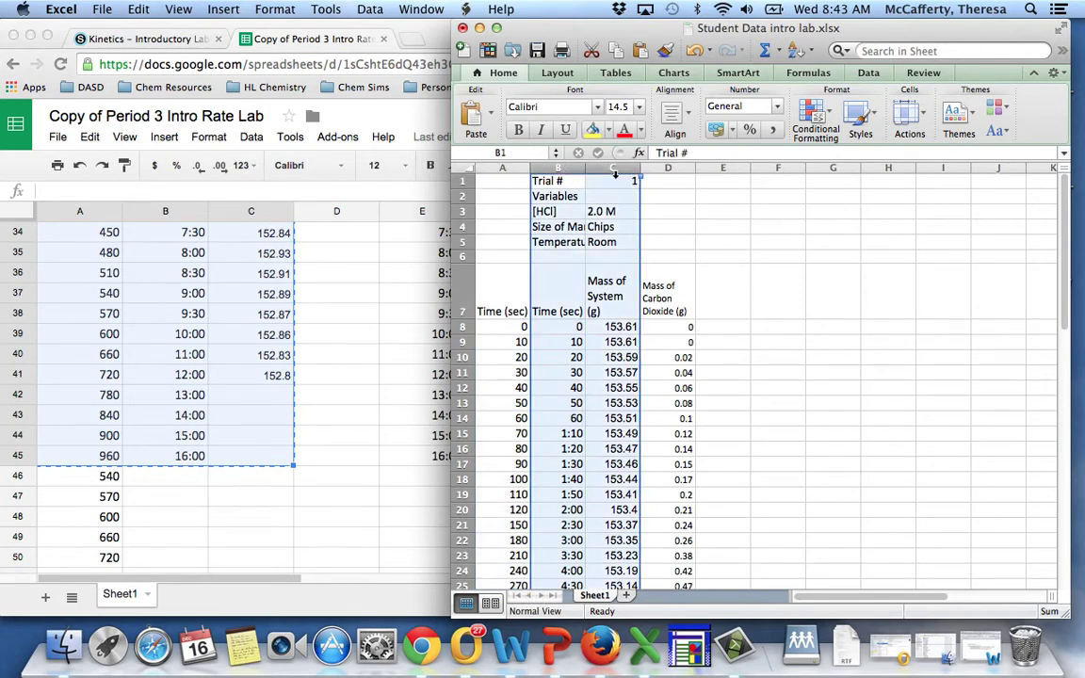
right_click(620, 177)
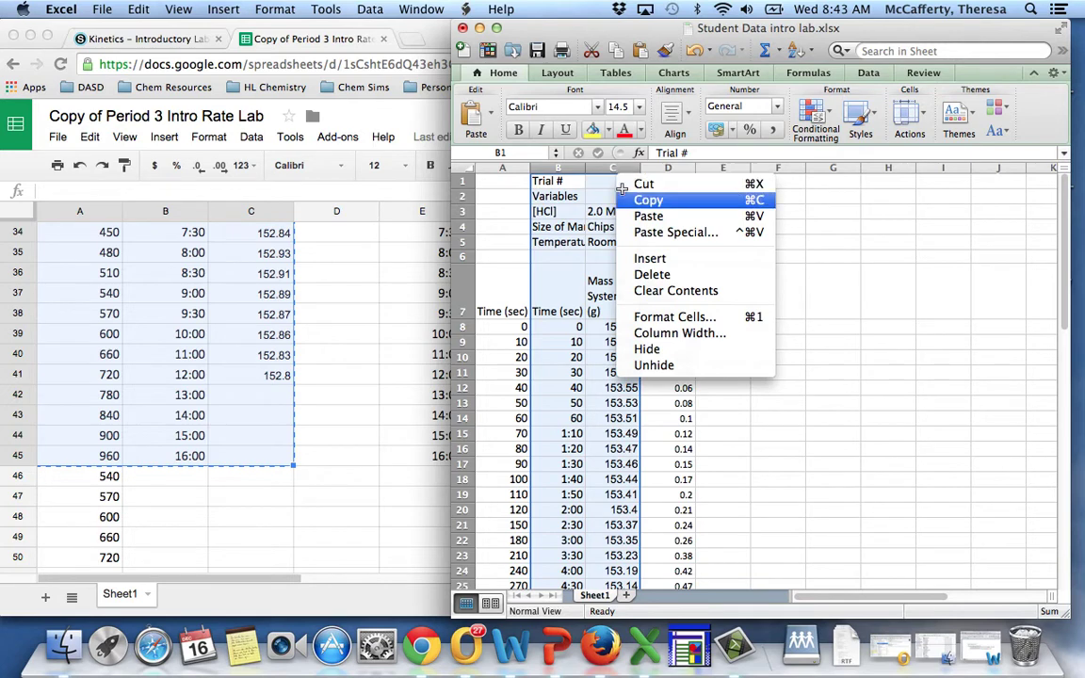
left_click(638, 351)
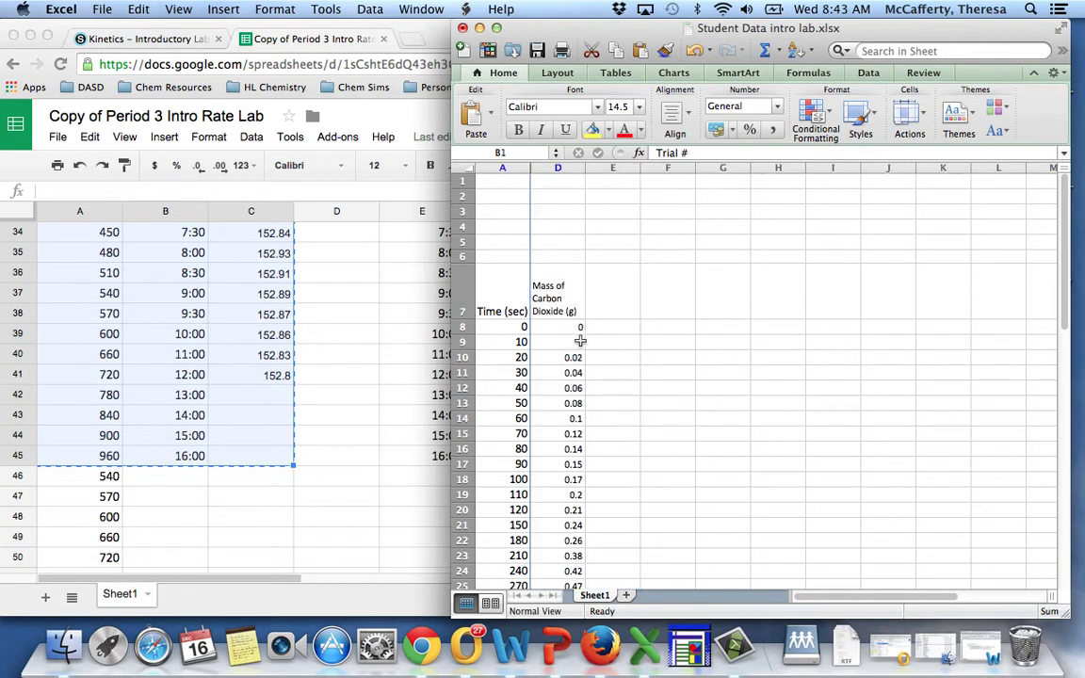
left_click_drag(516, 334, 569, 380)
Insert a Smooth Marked Scatter chart of carbon dioxide mass versus time and enlarge it.
left_click(674, 72)
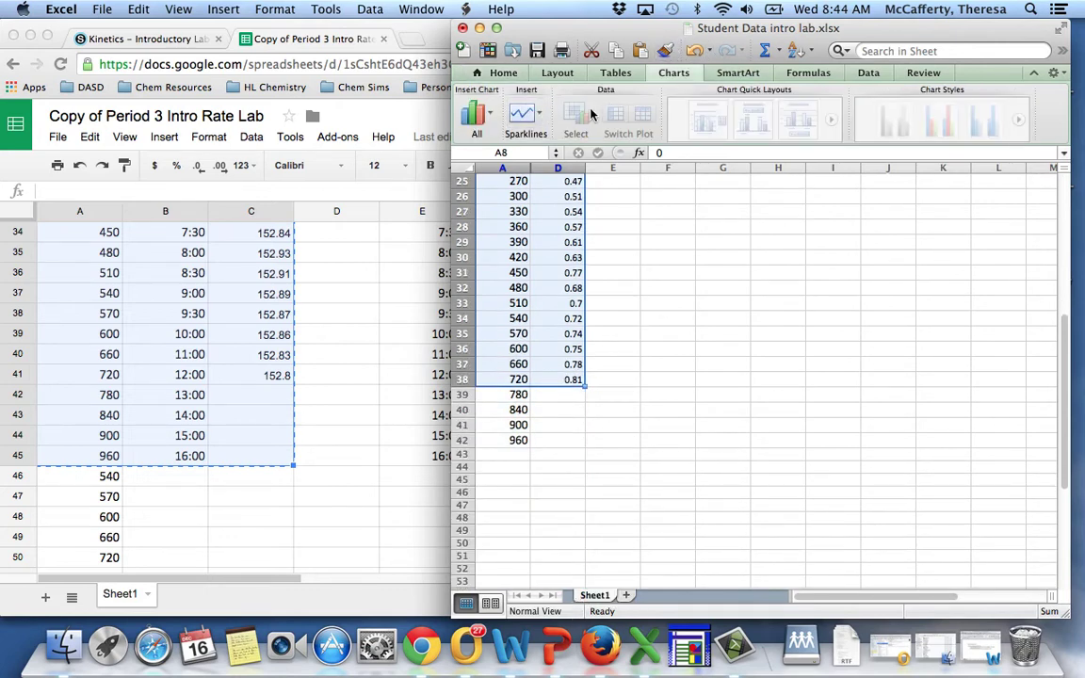
left_click(496, 28)
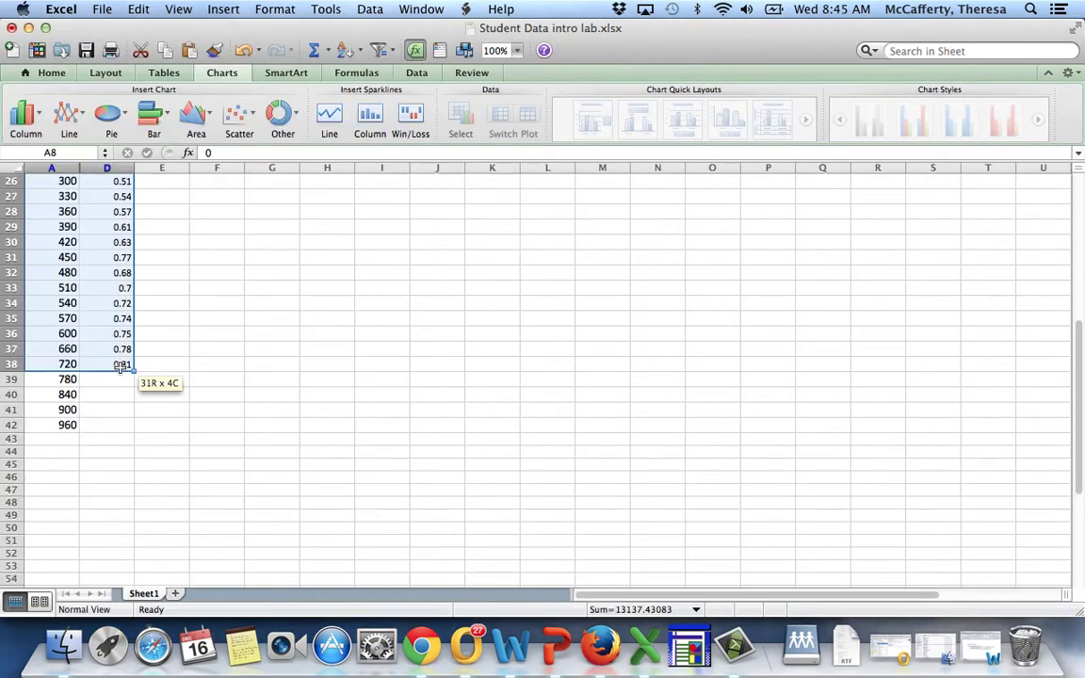
left_click(241, 113)
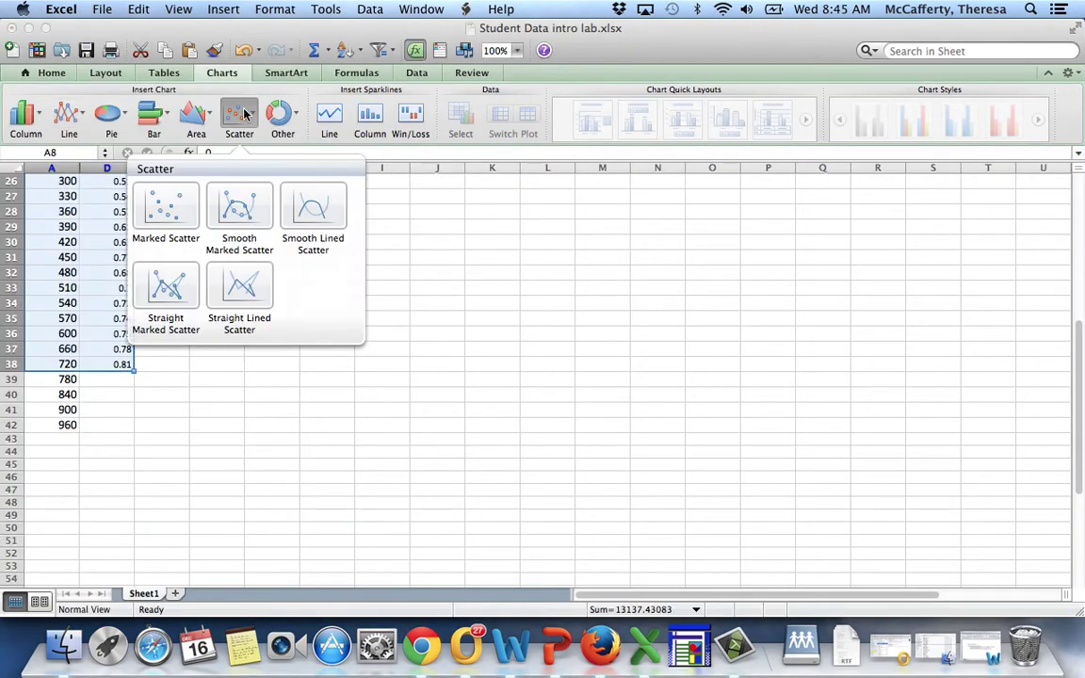
left_click(229, 211)
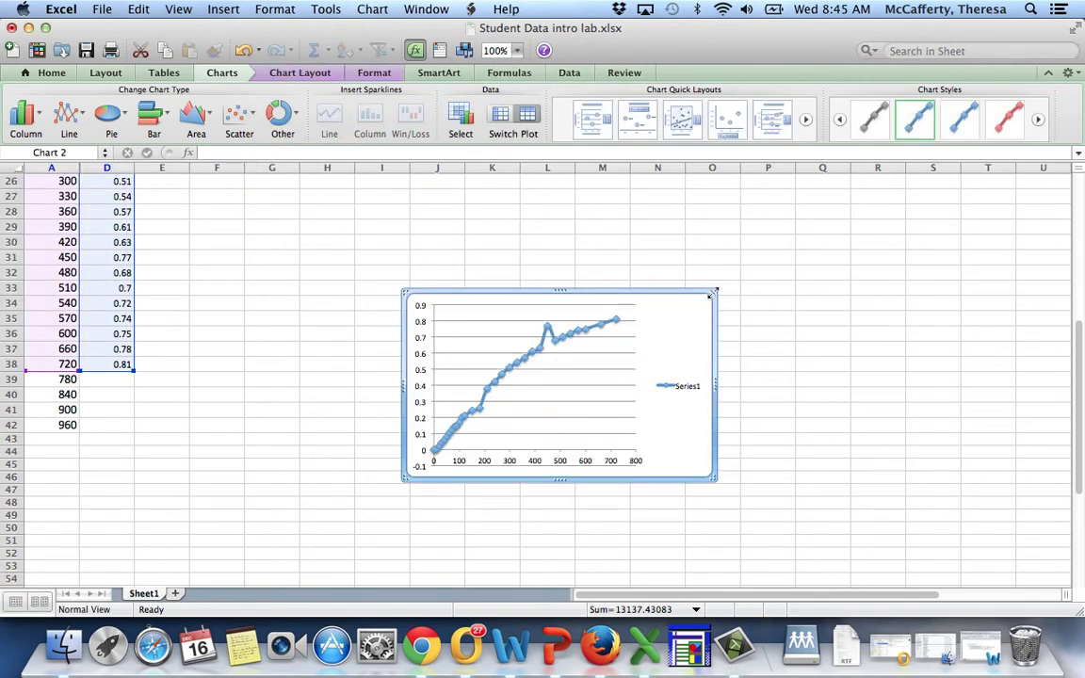
left_click_drag(711, 295, 855, 187)
scroll(979, 279, "up", 5)
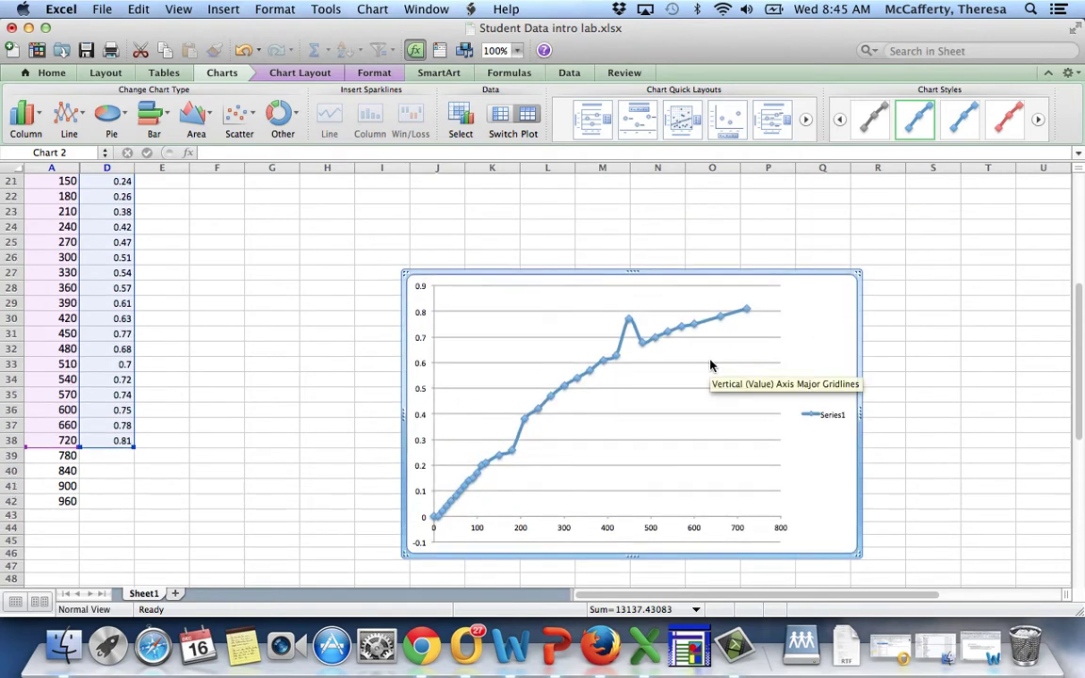
In the chart's Select Data dialog, name the series '2.0 M HCl and Marble Chips'.
right_click(789, 474)
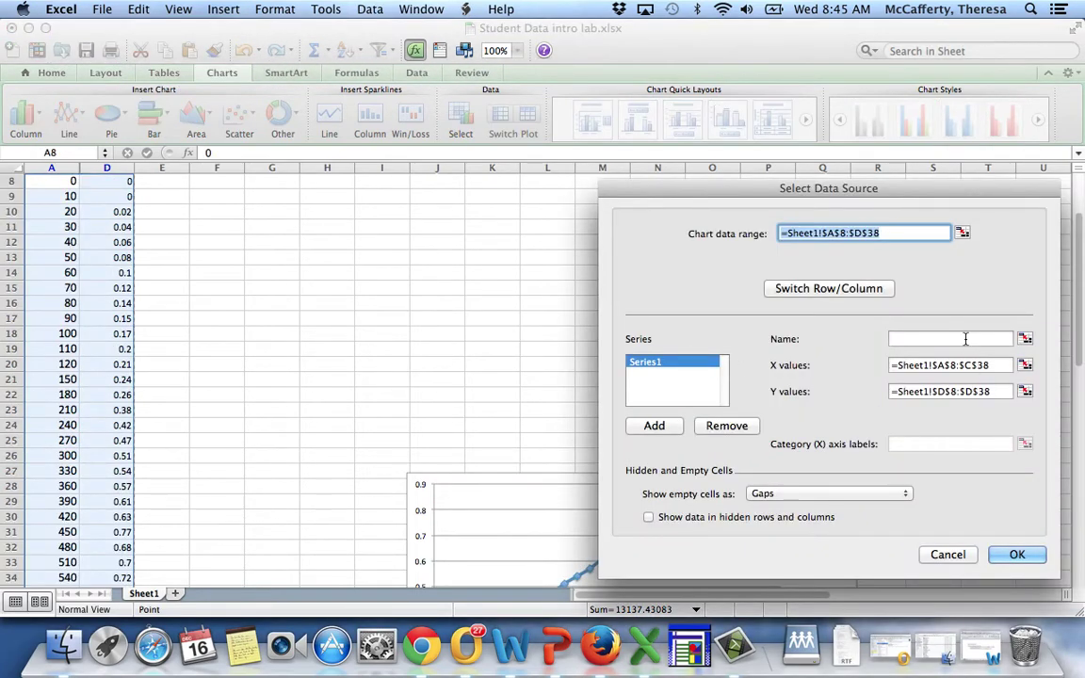
left_click(965, 339)
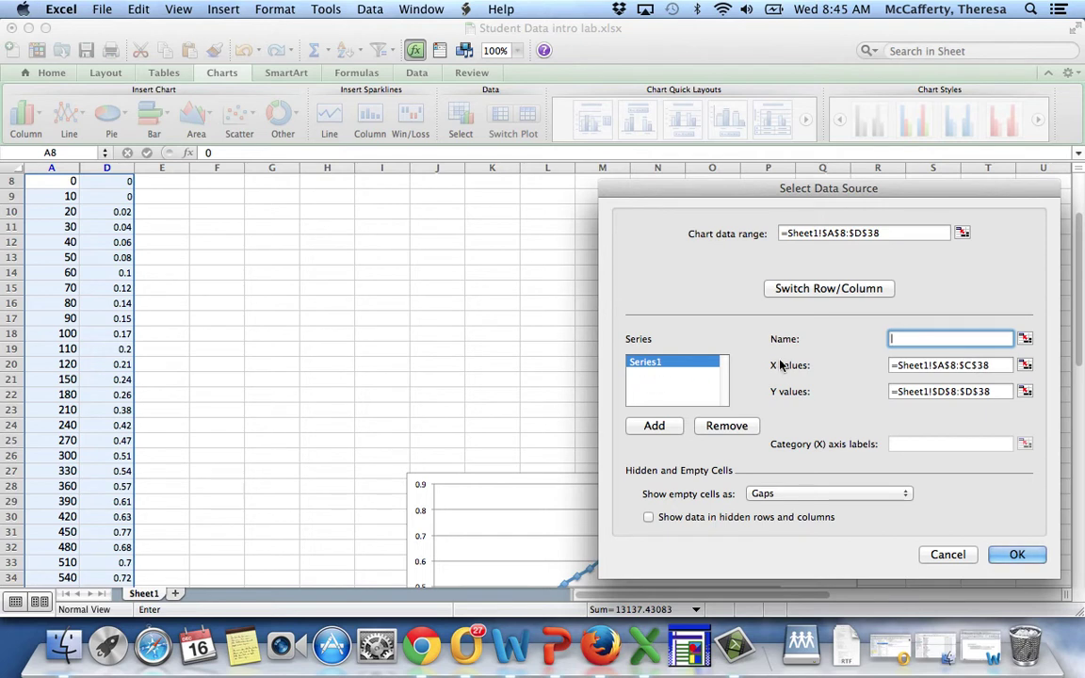
type("2.0")
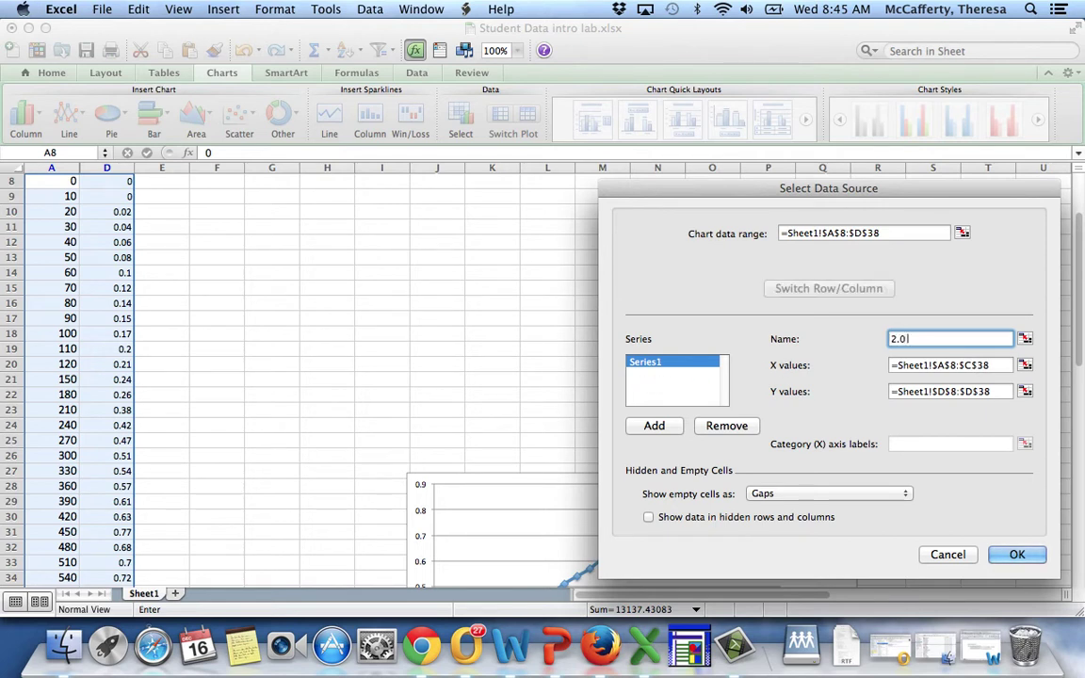
type(" M HCl and Marble Chips")
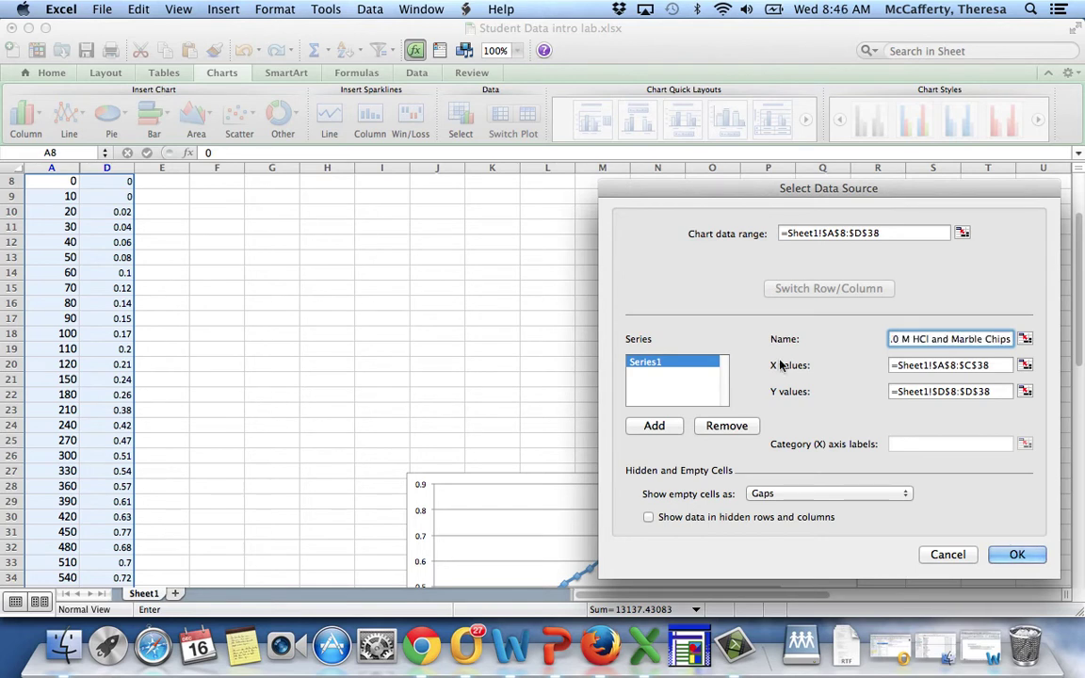
Apply the '2.0 M HCl and Marble Chips' series name and nudge the chart title slightly left.
left_click(1029, 559)
scroll(761, 490, "down", 3)
scroll(761, 490, "down", 2)
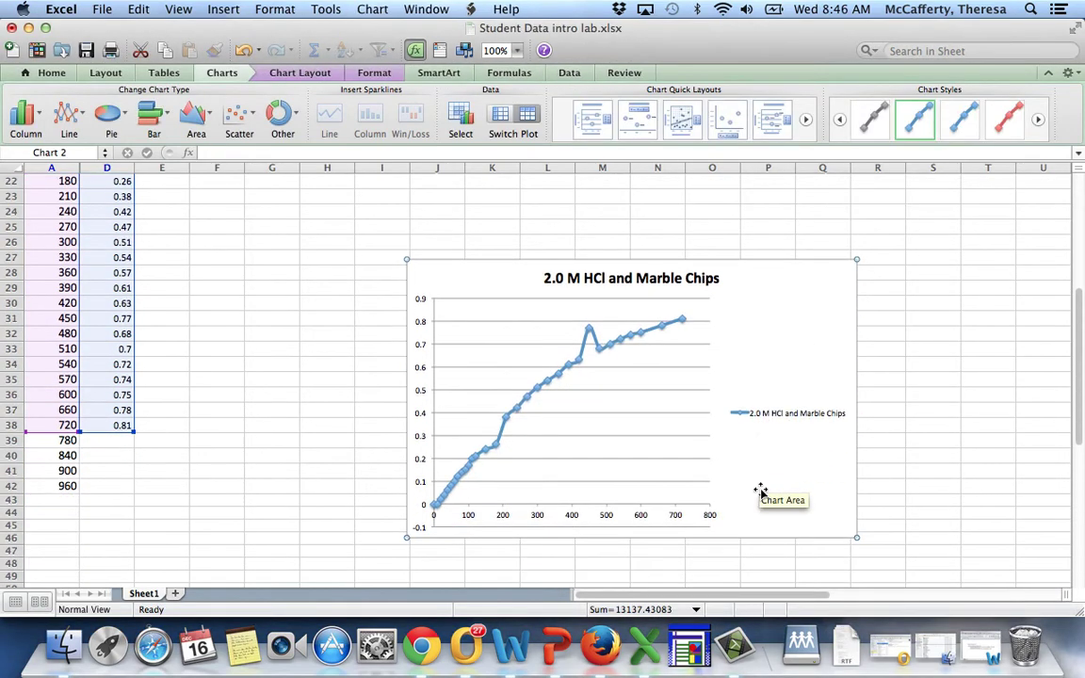
double_click(706, 272)
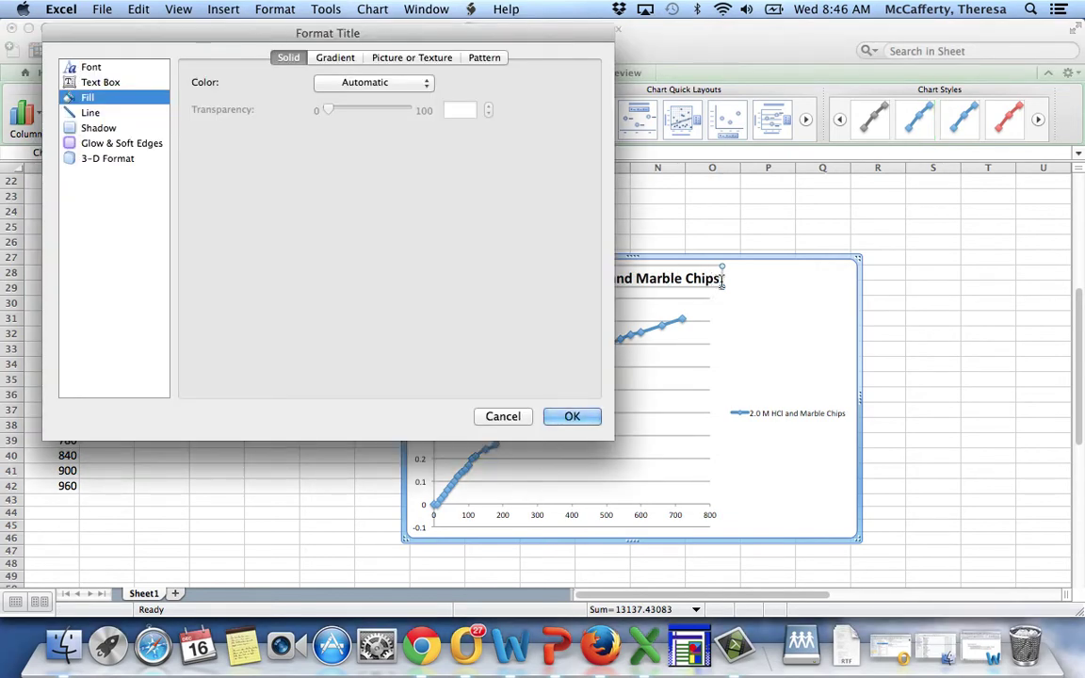
left_click(482, 416)
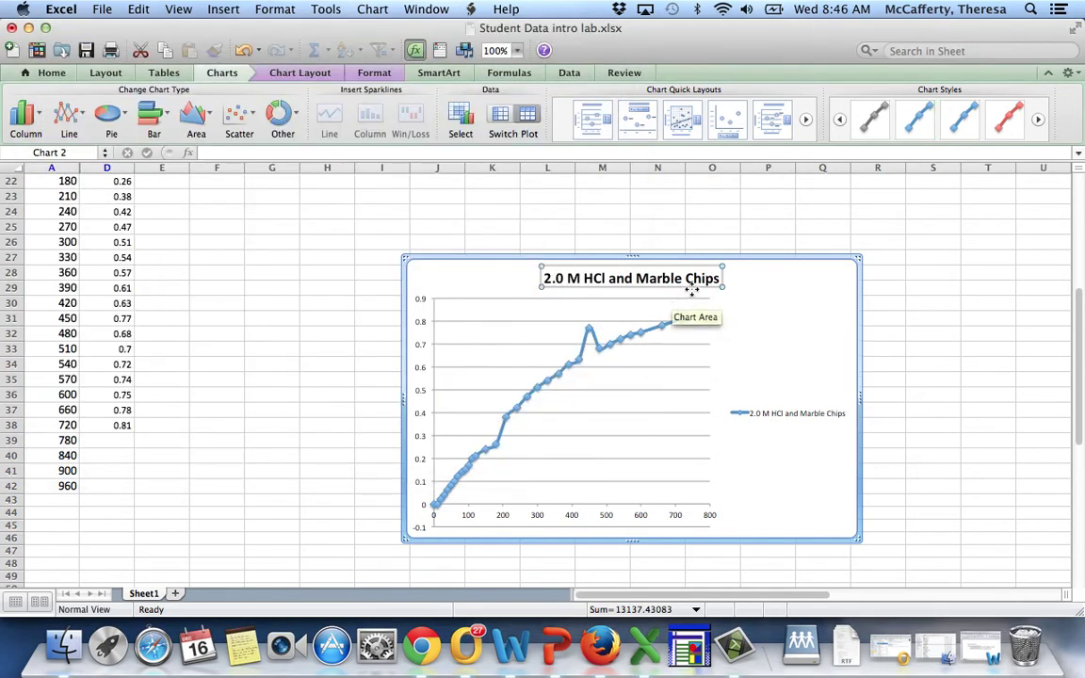
left_click_drag(717, 277, 713, 277)
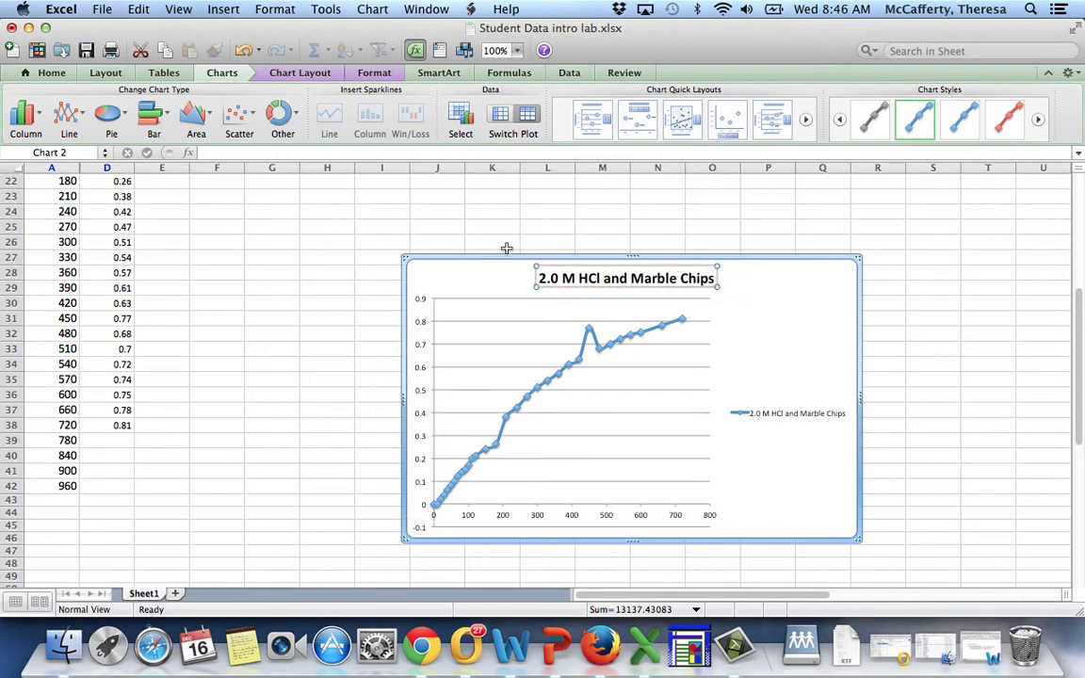
Set the title above the chart and retype it as 'Carbon Dioxide Generated vs Time'.
left_click(285, 74)
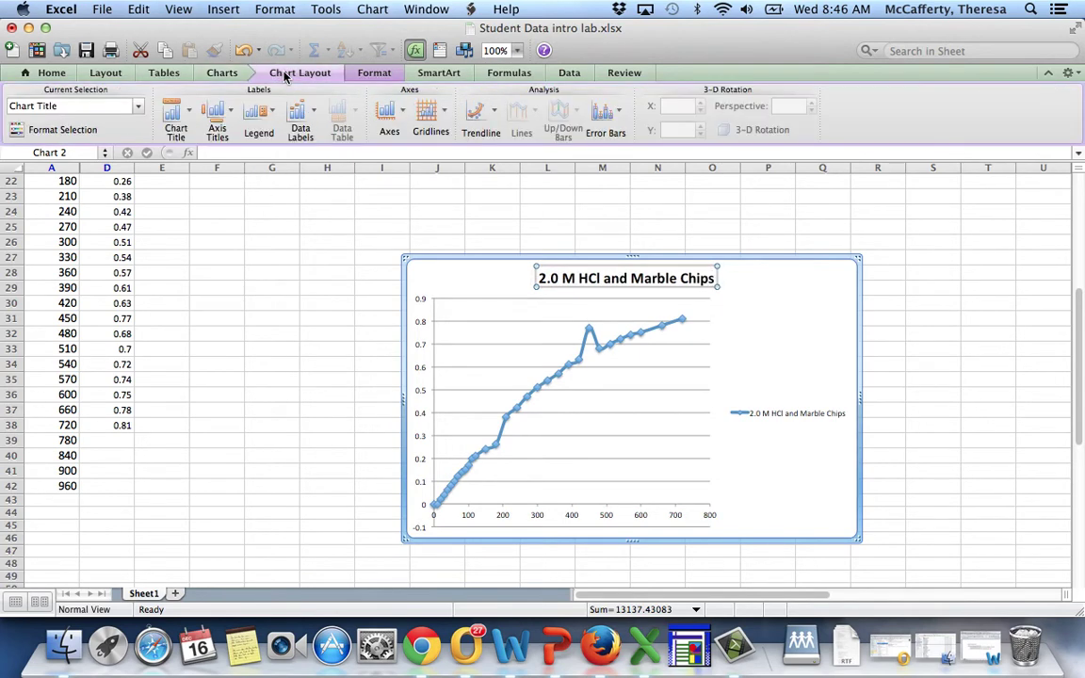
left_click(173, 113)
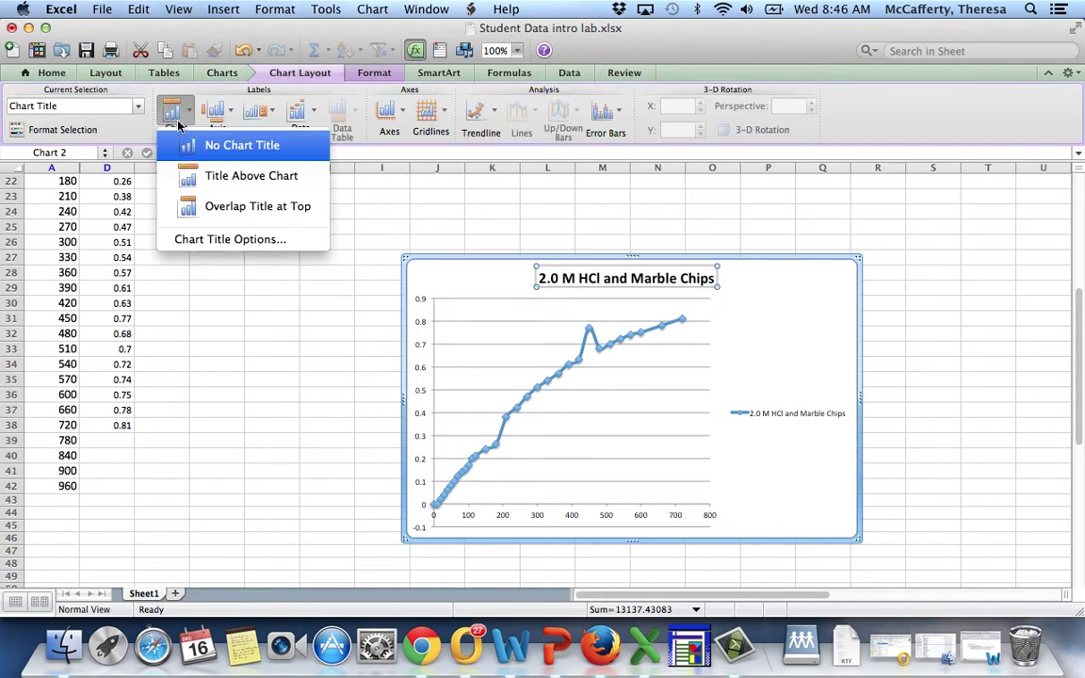
left_click(200, 182)
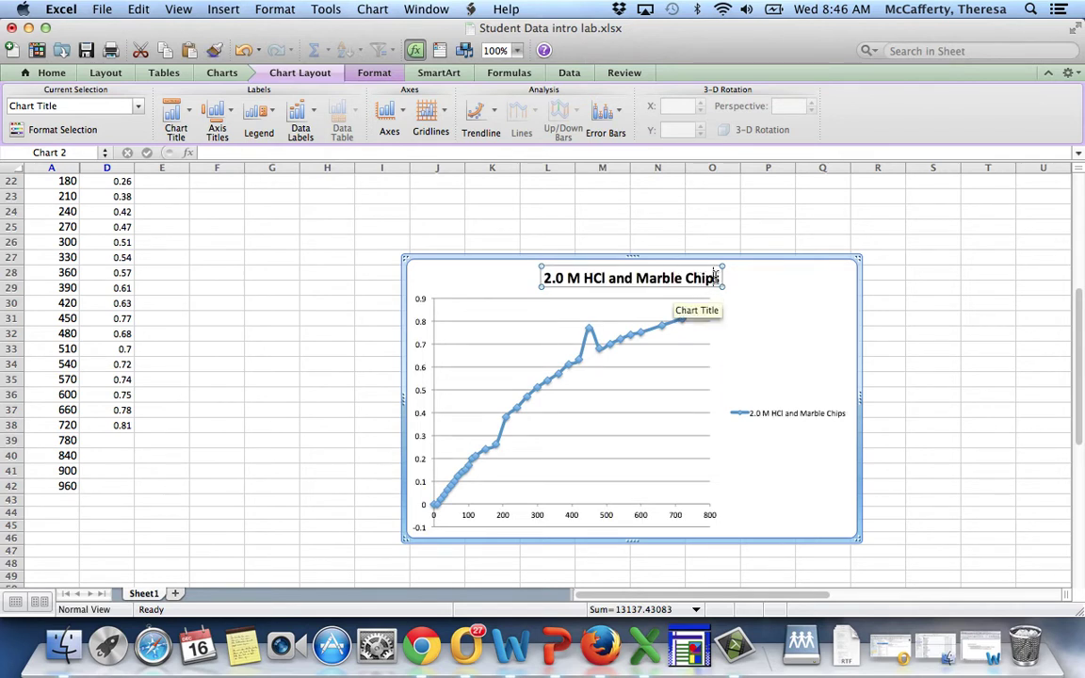
left_click_drag(706, 278, 566, 286)
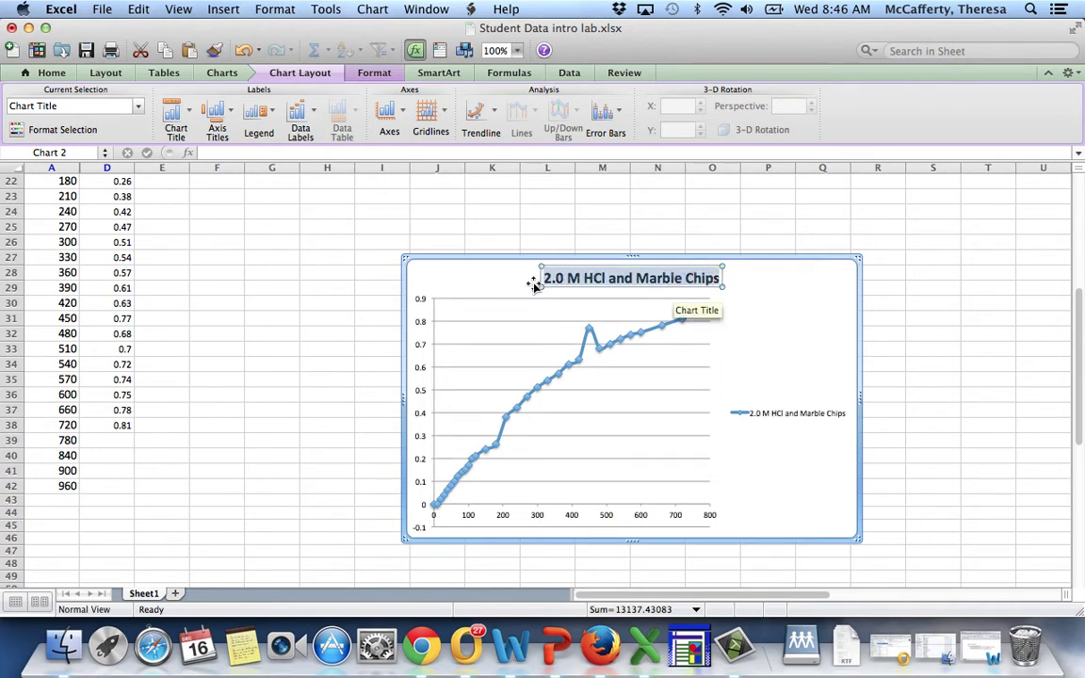
type("Carbon")
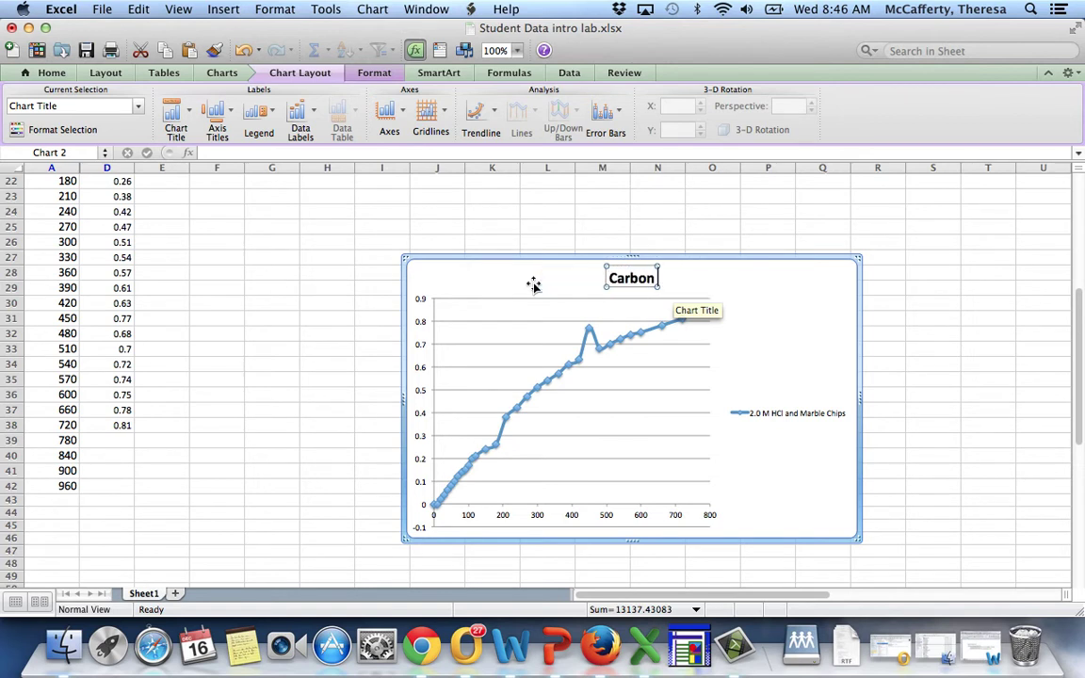
type(" Dioxide G")
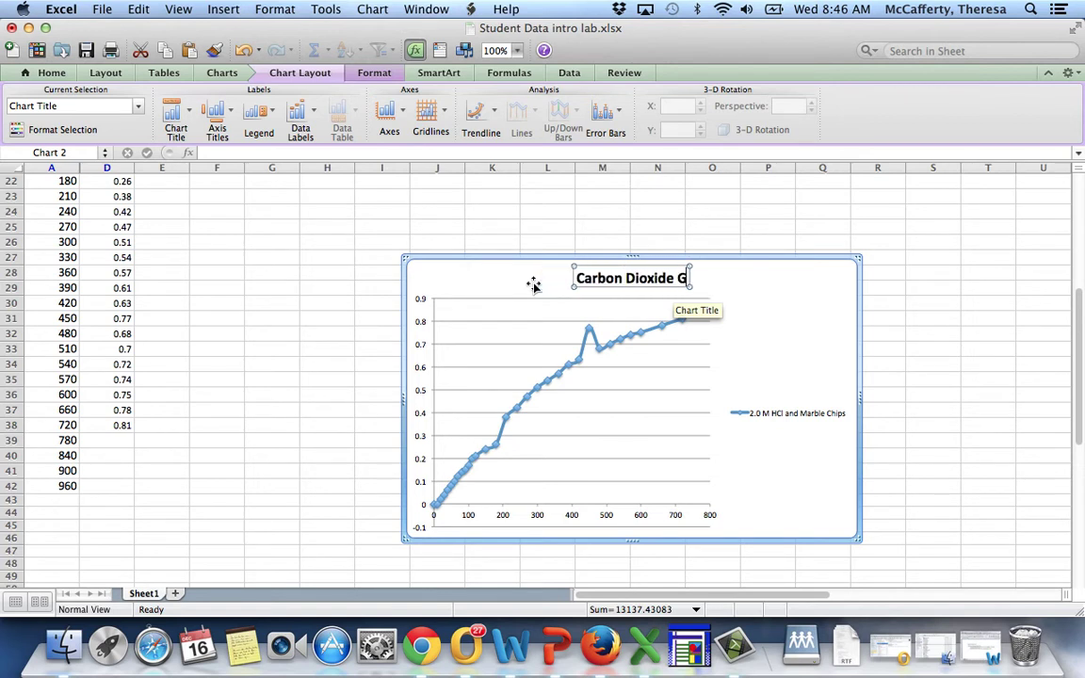
type("enerated")
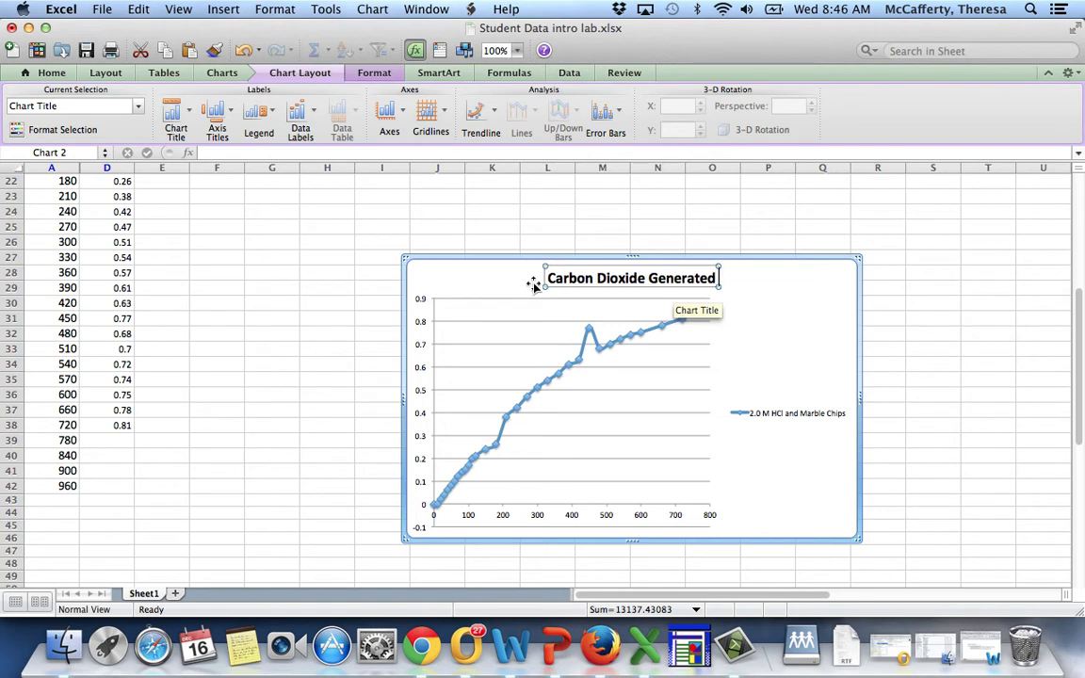
type(" vs Time")
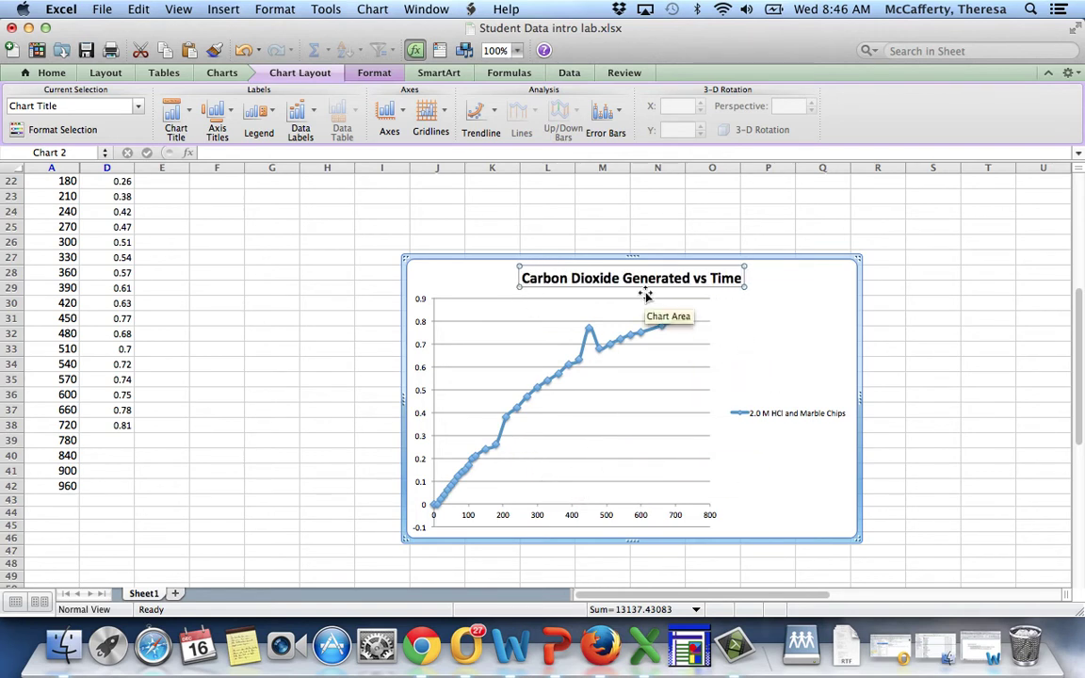
Add a horizontal axis title below the axis reading 'Time (s)'.
left_click(218, 114)
mouse_move(283, 137)
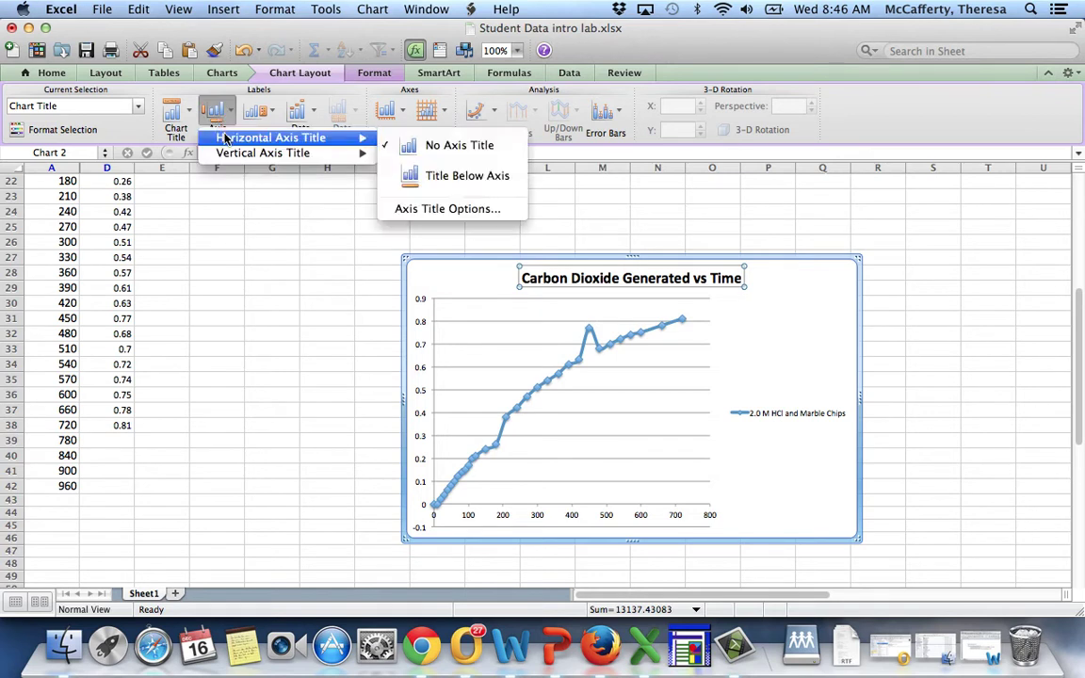
left_click(446, 173)
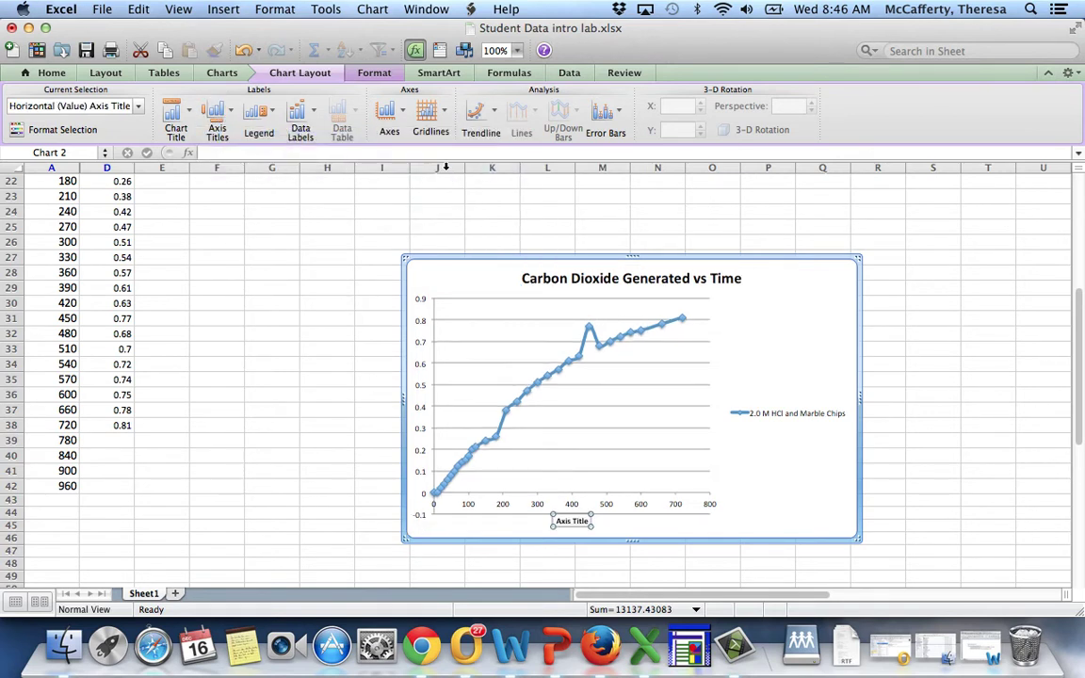
type("Time (")
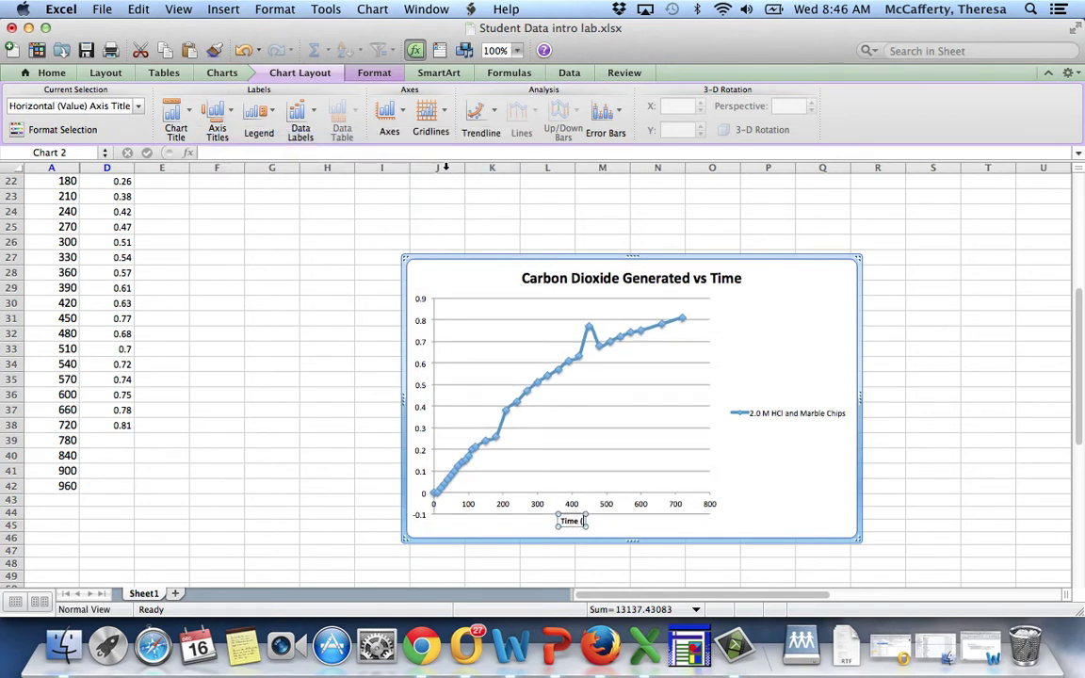
type("s)")
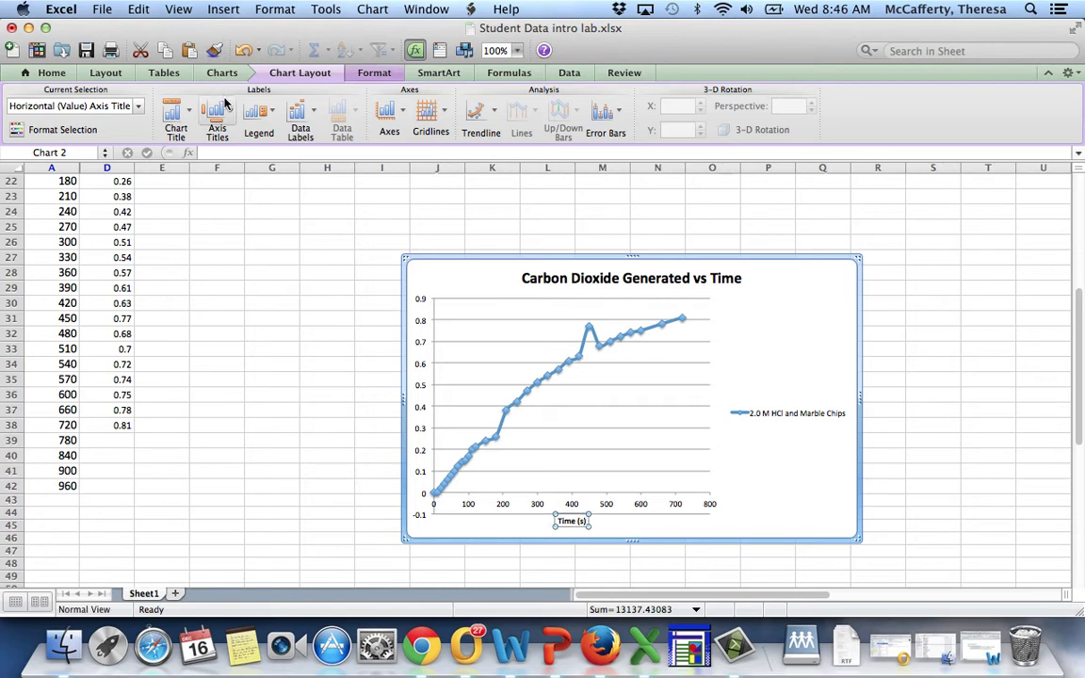
Add a rotated vertical axis title reading 'Mass of Carbon Dioxide (g)'.
left_click(223, 114)
mouse_move(264, 153)
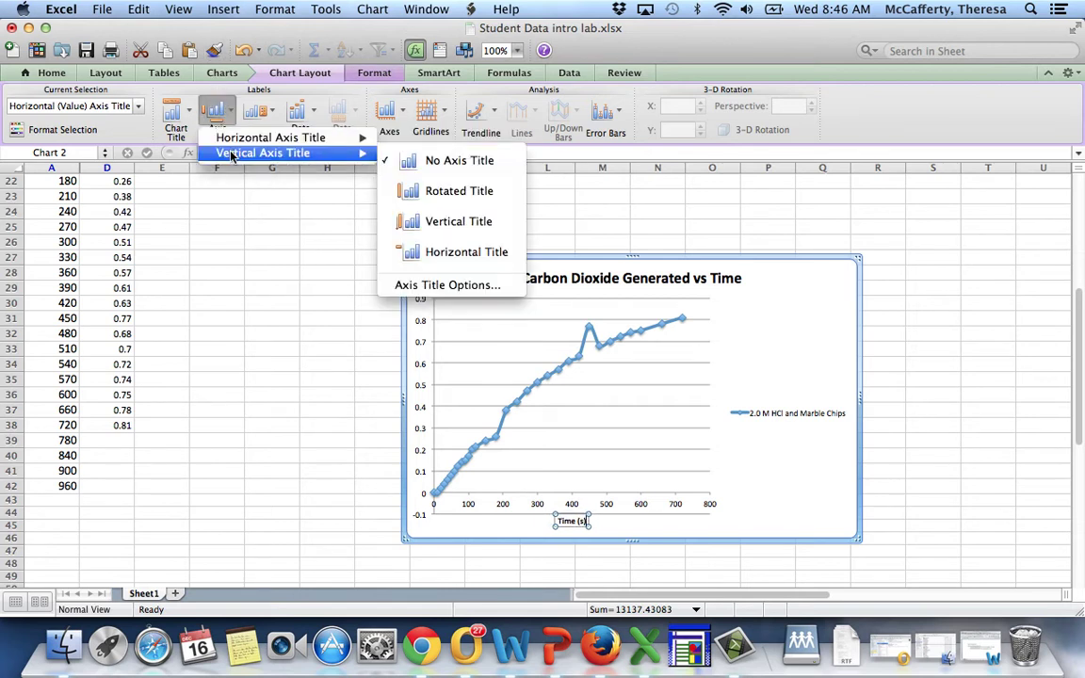
left_click(458, 191)
type("Mass of Car")
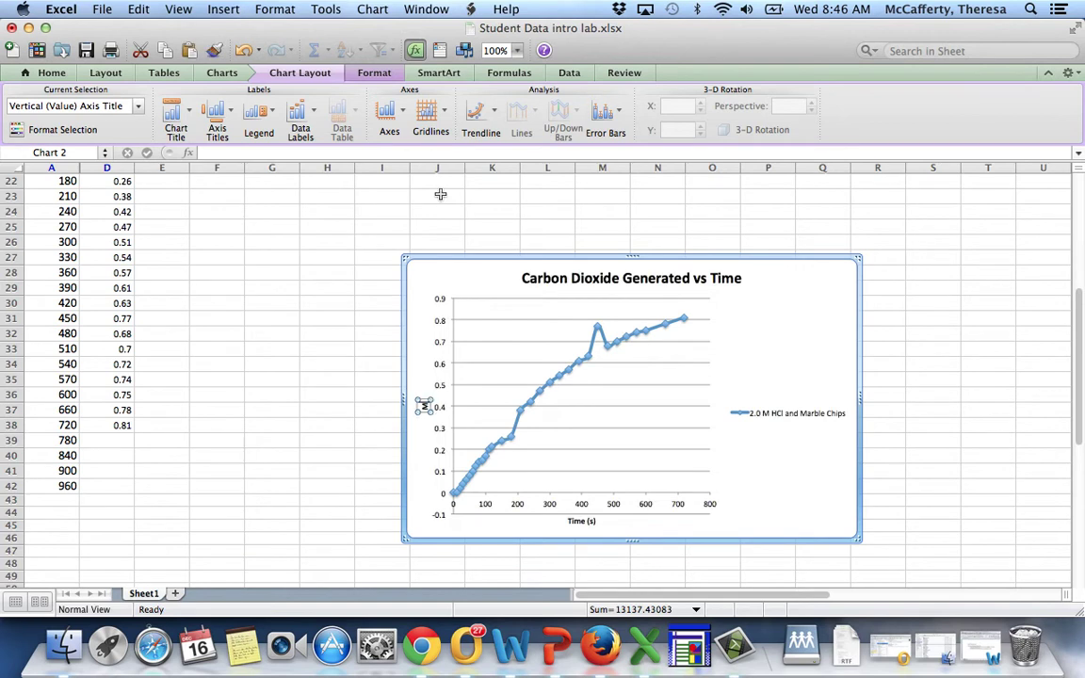
type("bon Dioxide")
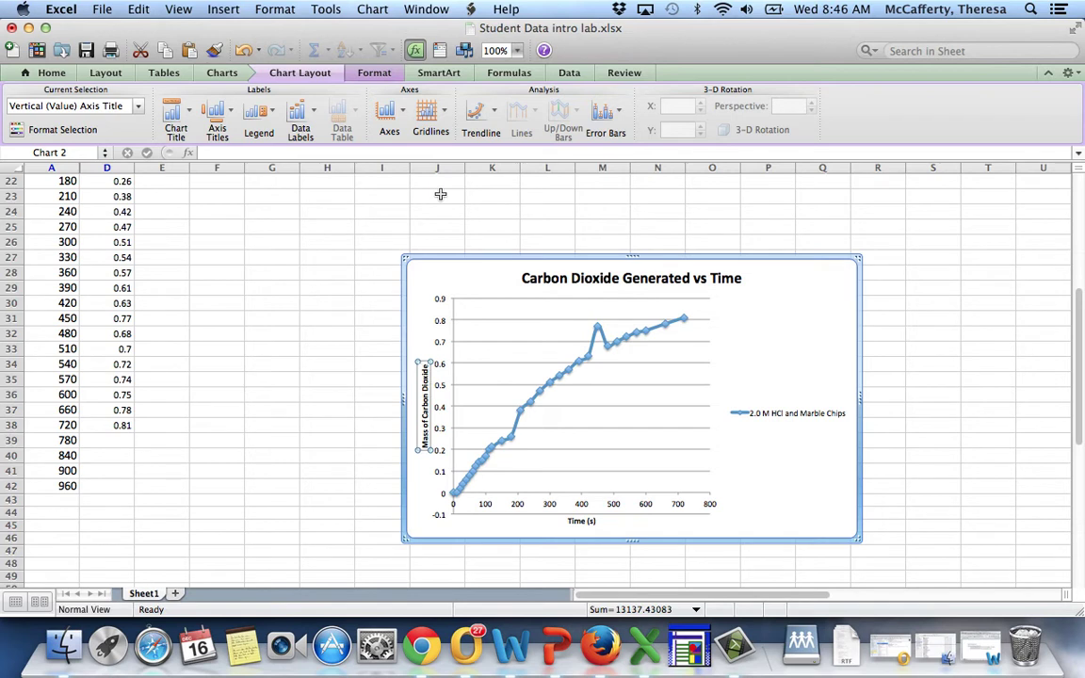
type(" (g)")
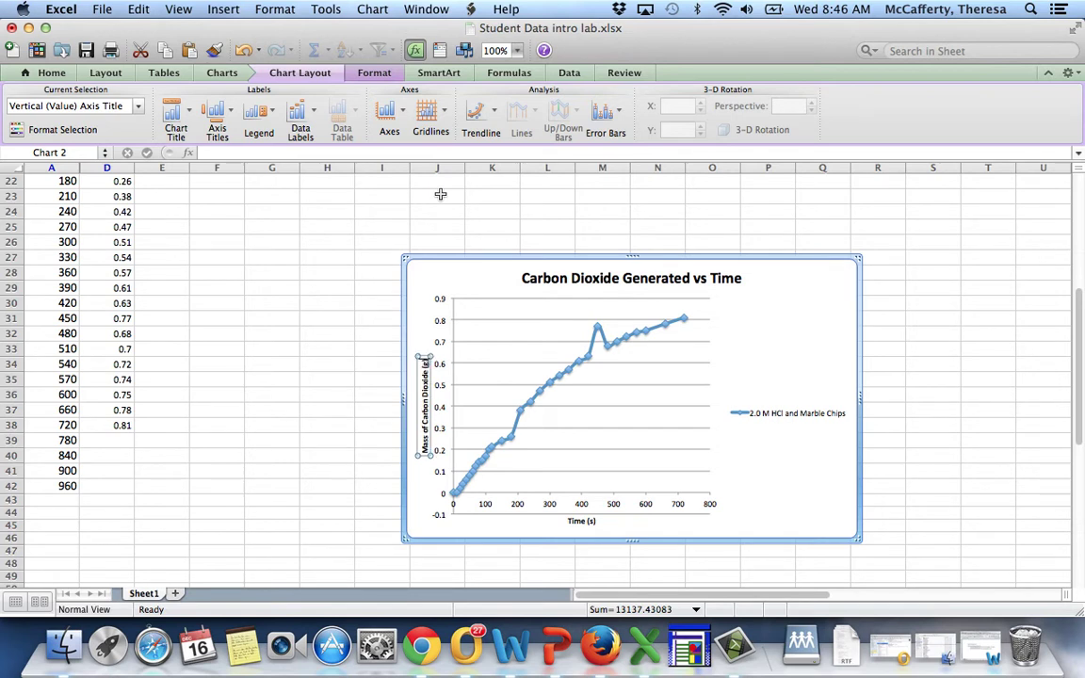
left_click(791, 377)
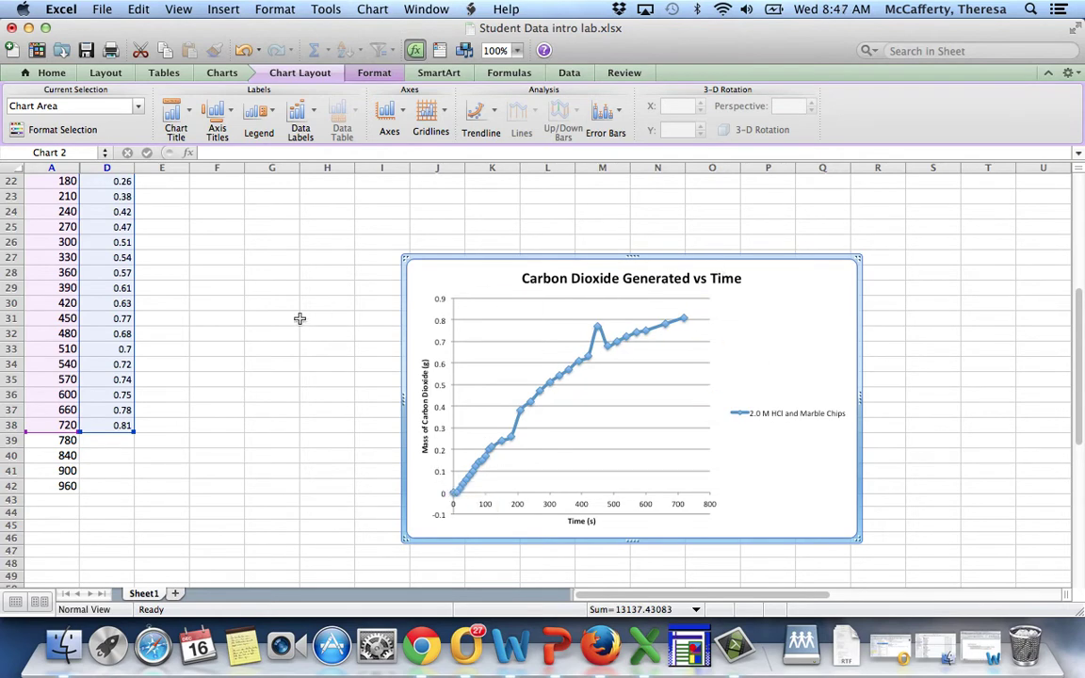
Shrink Excel and move it right, then select the Trial 2 block E4:F45 in Google Sheets.
scroll(299, 319, "up", 10)
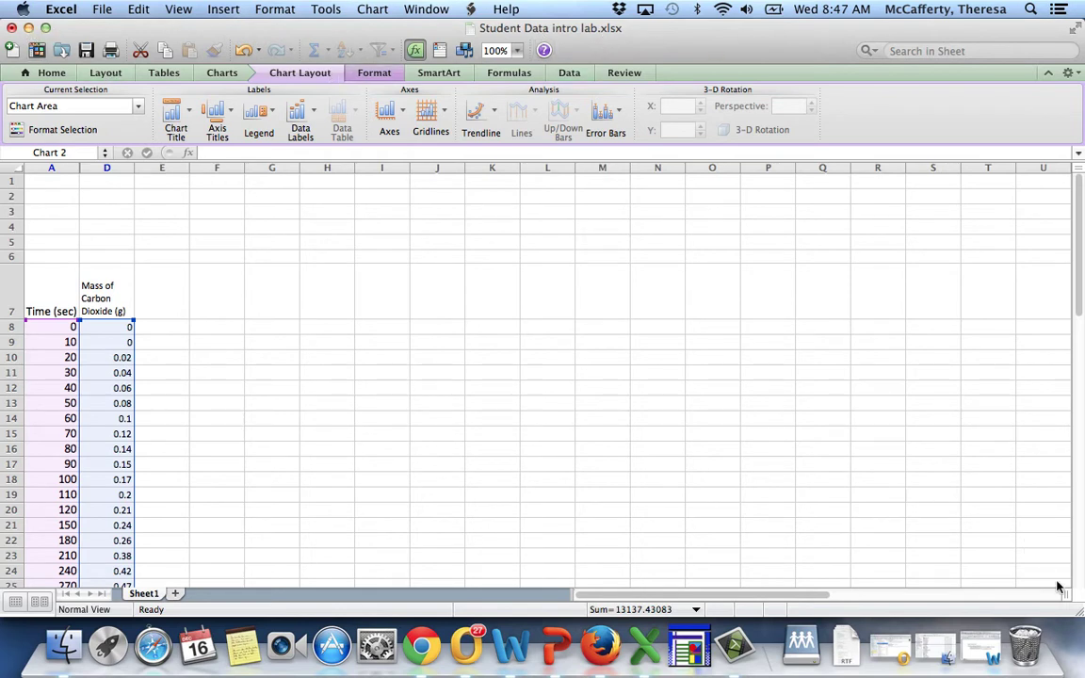
left_click_drag(1079, 610, 546, 603)
left_click_drag(146, 32, 765, 8)
left_click(538, 193)
scroll(517, 241, "up", 10)
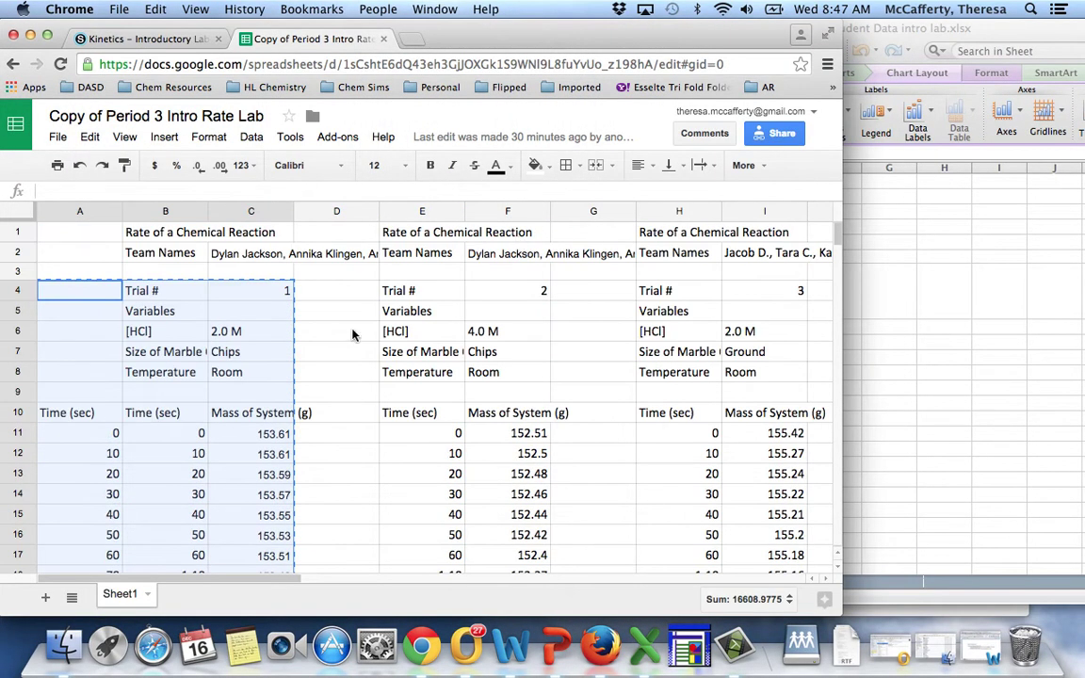
left_click_drag(403, 288, 512, 320)
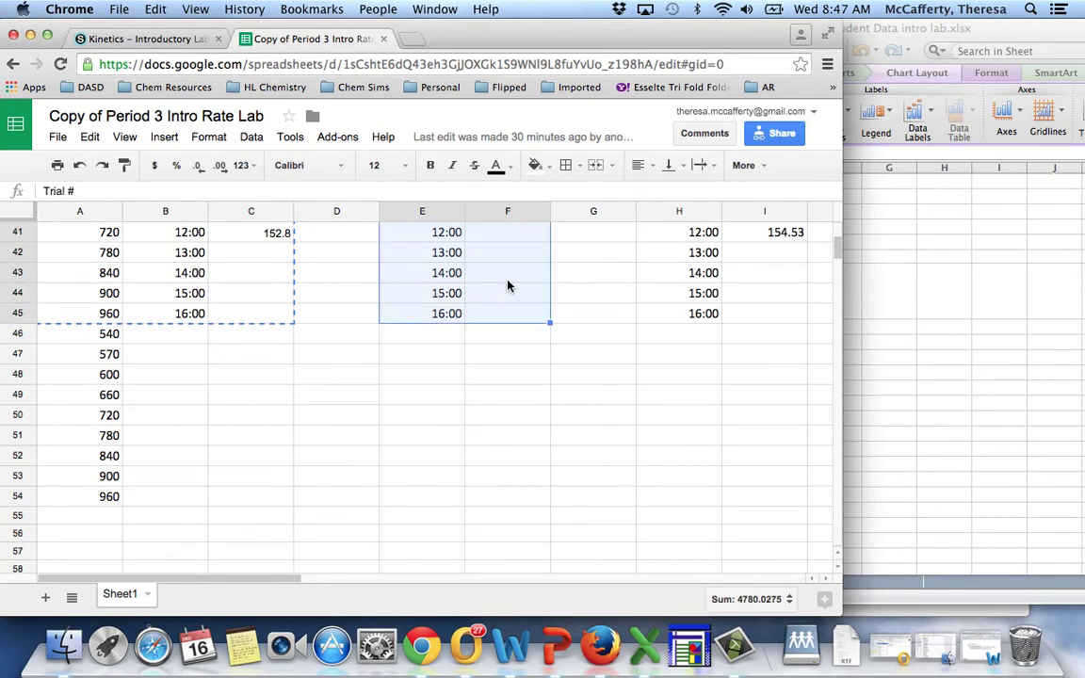
Copy the Trial 2 (4.0 M HCl) time and mass data into Excel starting at F1.
key("super+c")
left_click(858, 249)
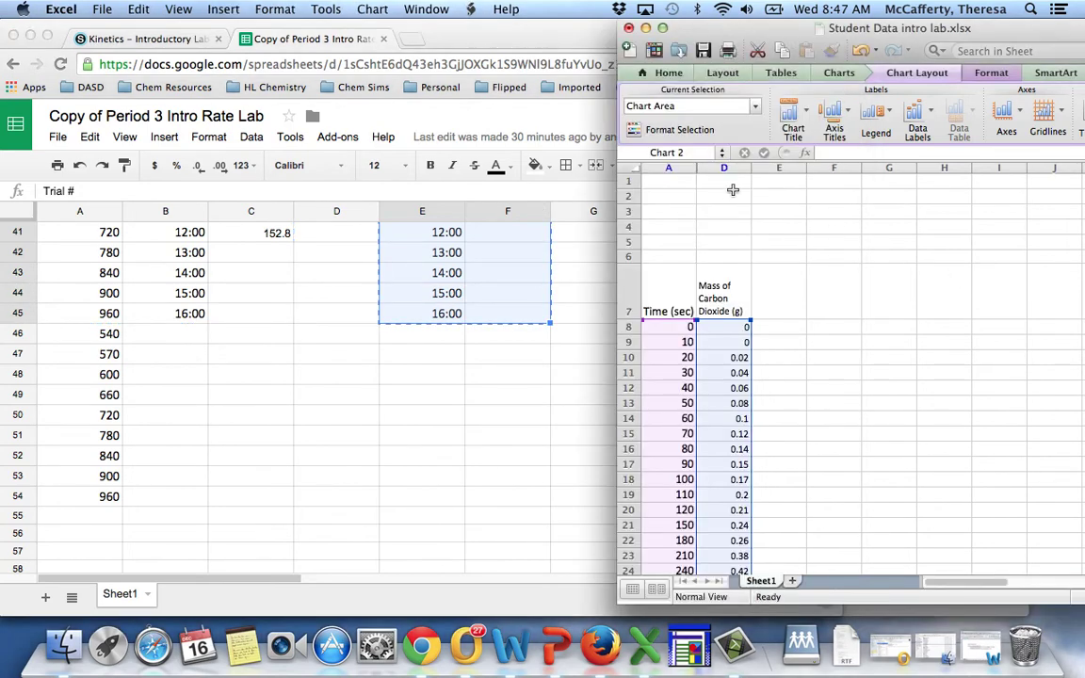
left_click(823, 181)
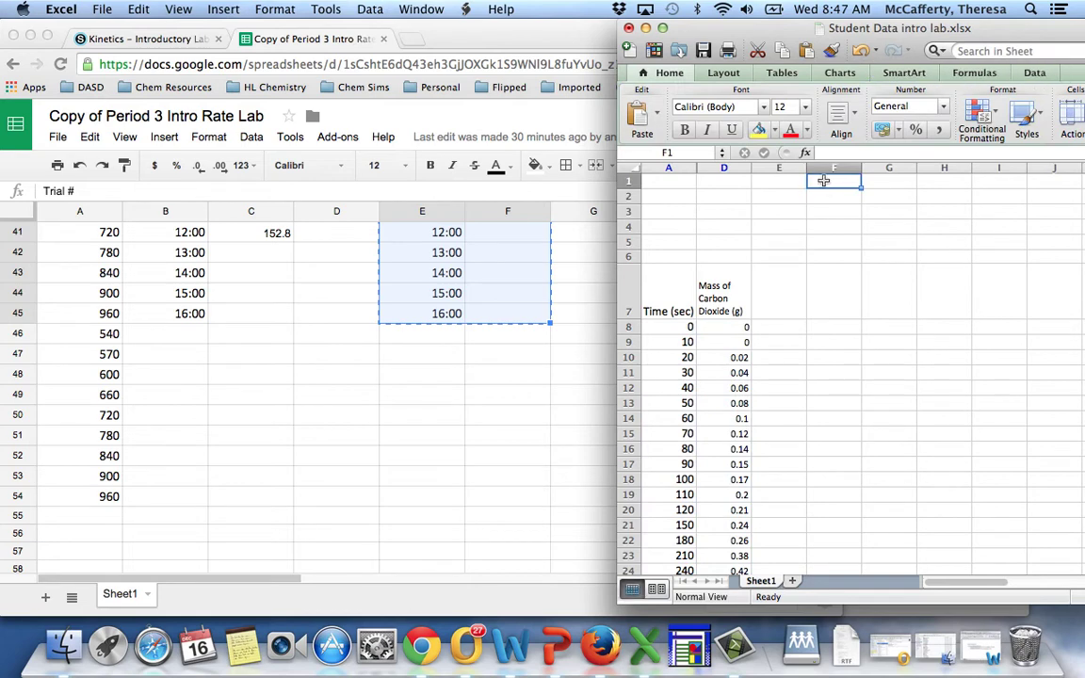
key("super+v")
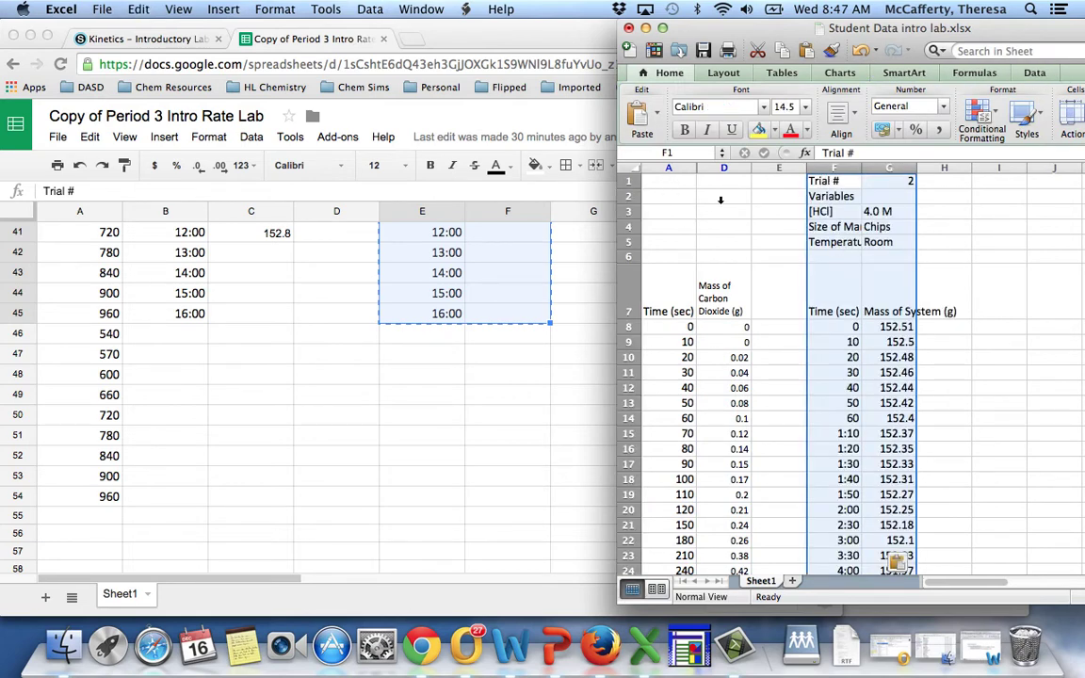
scroll(969, 210, "right", 5)
scroll(970, 210, "left", 5)
scroll(302, 278, "up", 10)
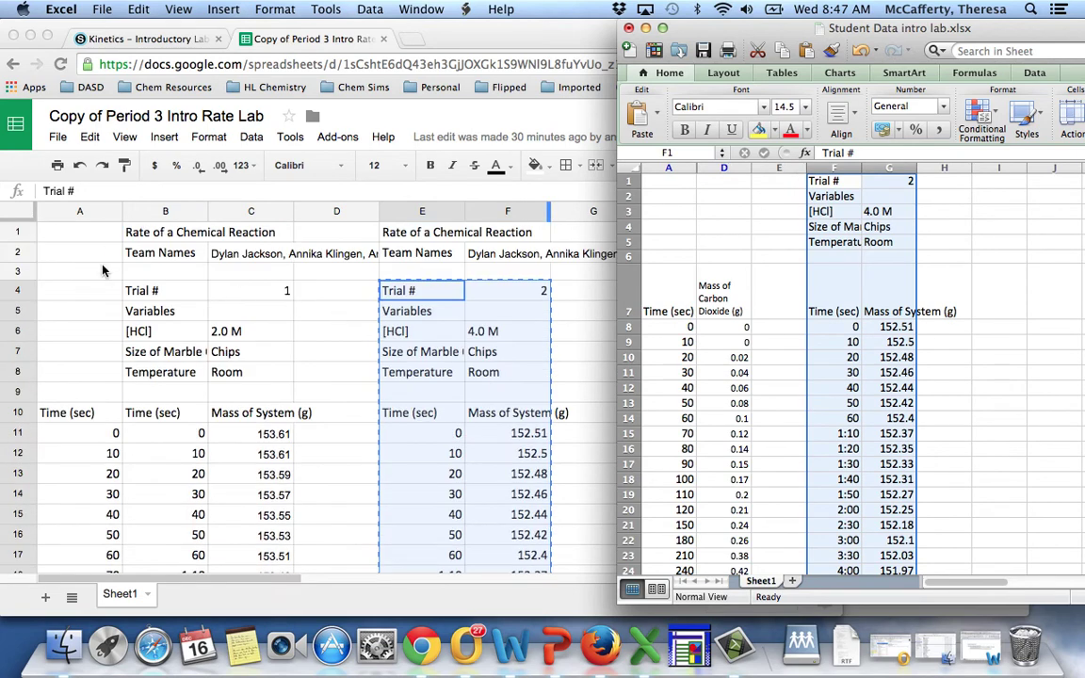
Copy the Trial 1 details B4:C8 from Google Sheets into Excel at A1.
left_click(144, 283)
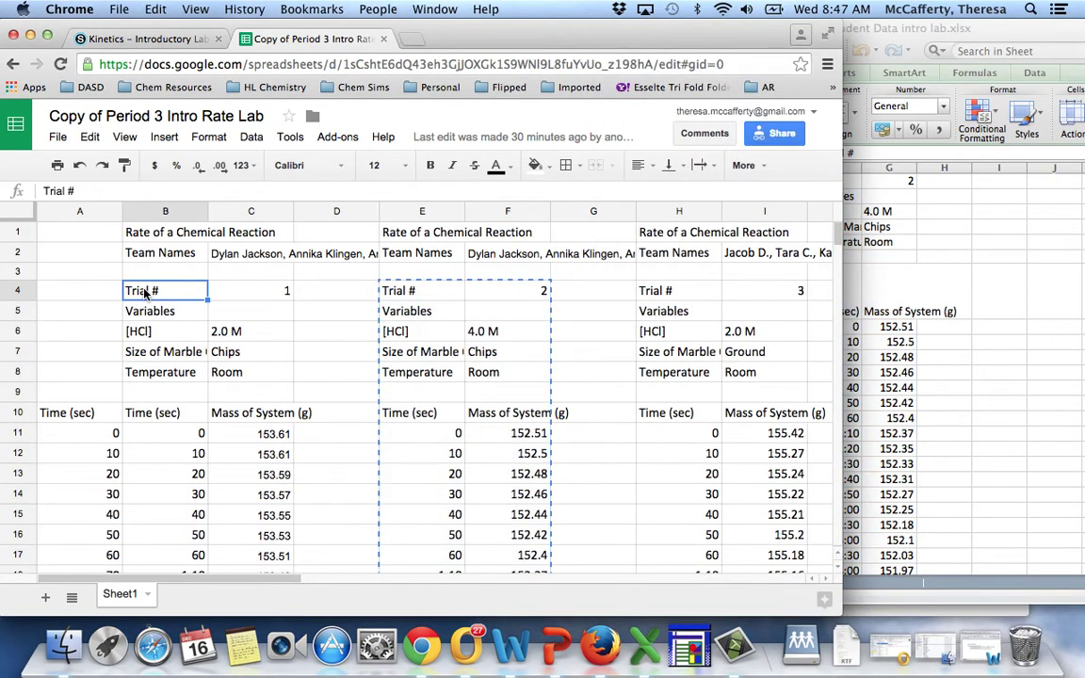
left_click_drag(149, 288, 238, 377)
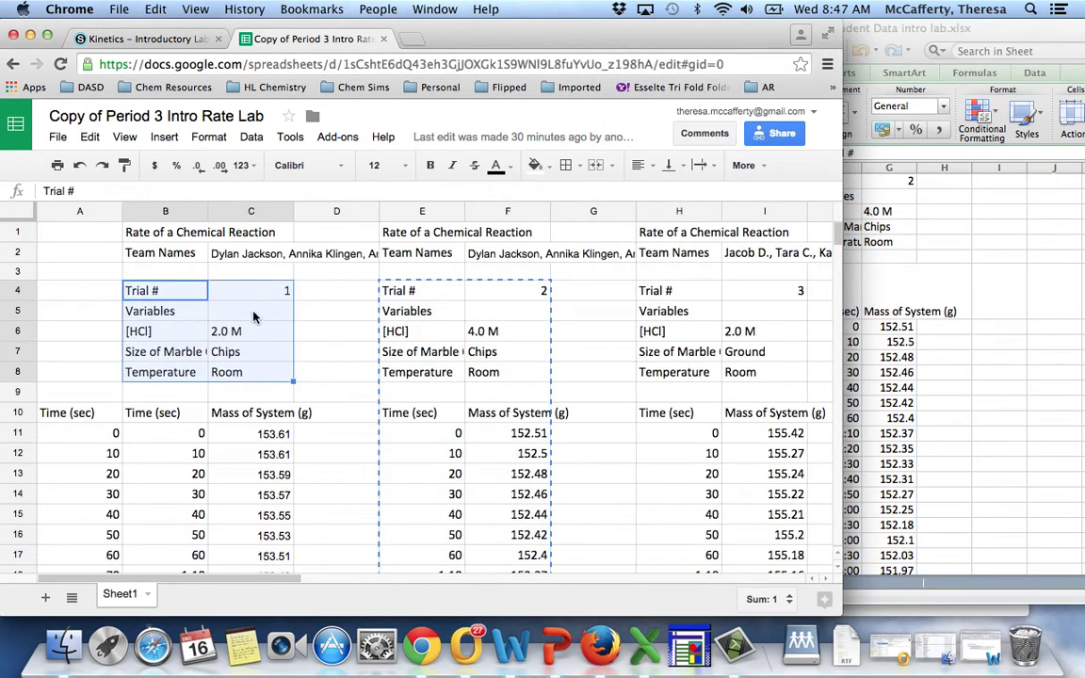
key("super+c")
left_click(1034, 302)
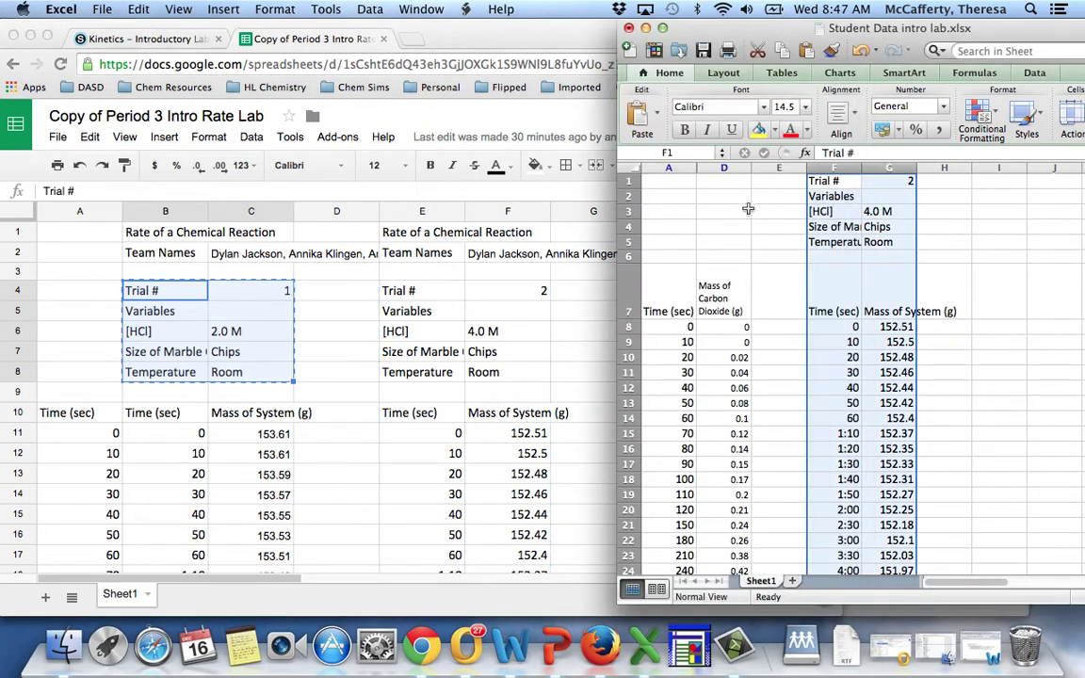
left_click(670, 181)
key("super+v")
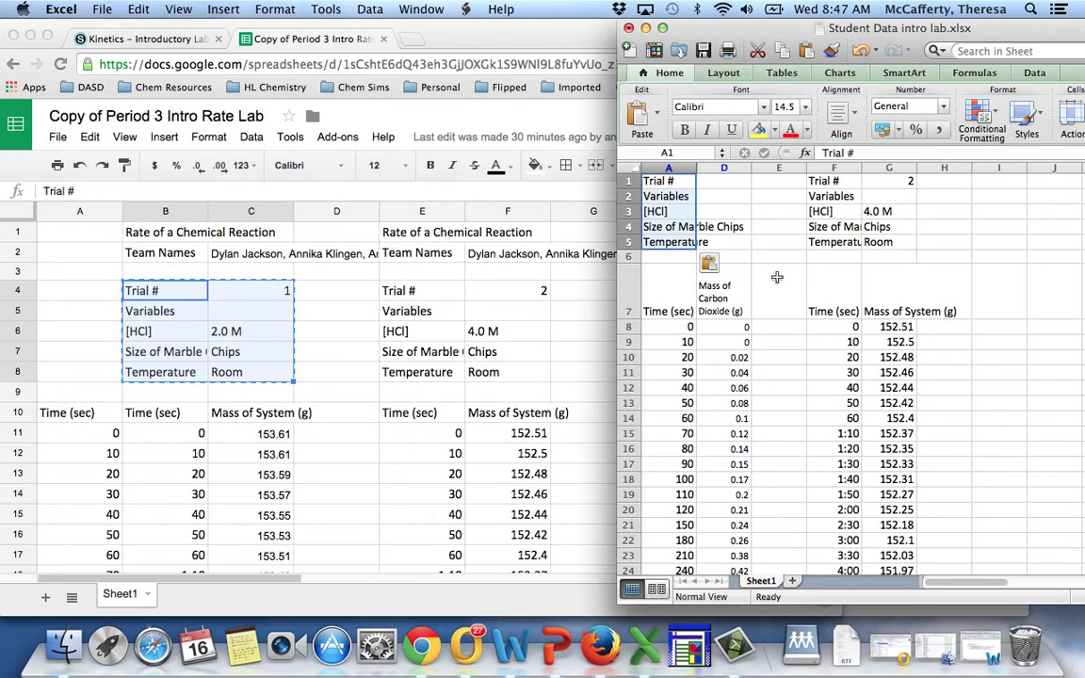
left_click(943, 256)
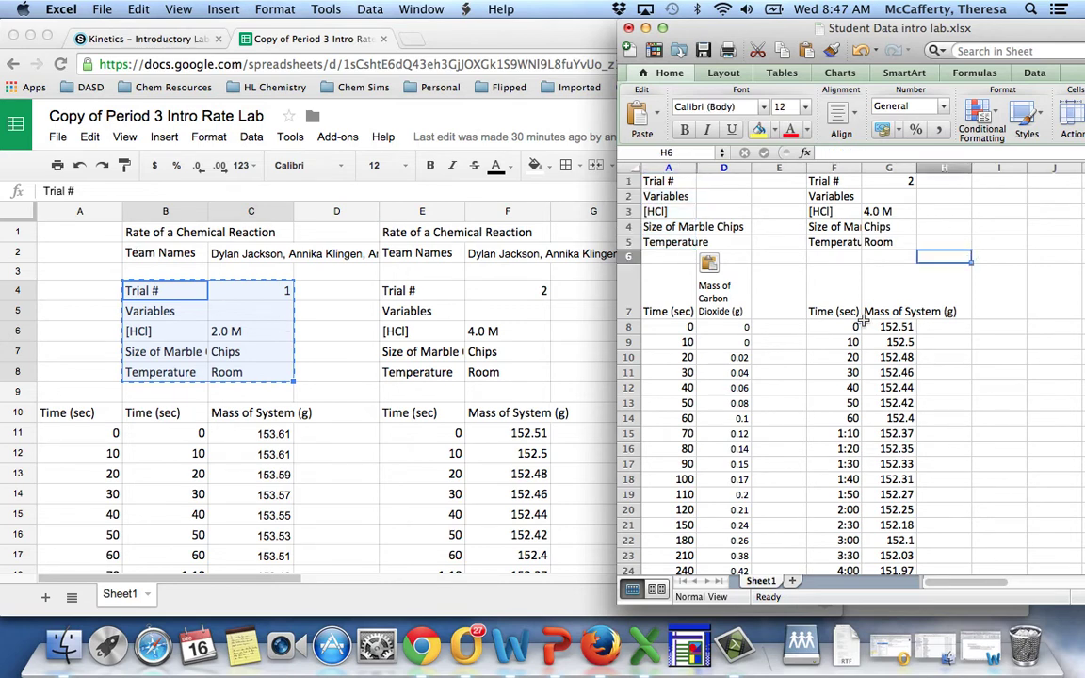
scroll(929, 327, "right", 2)
Turn on text wrapping for the header row 7 via Format Cells.
scroll(930, 327, "down", 1)
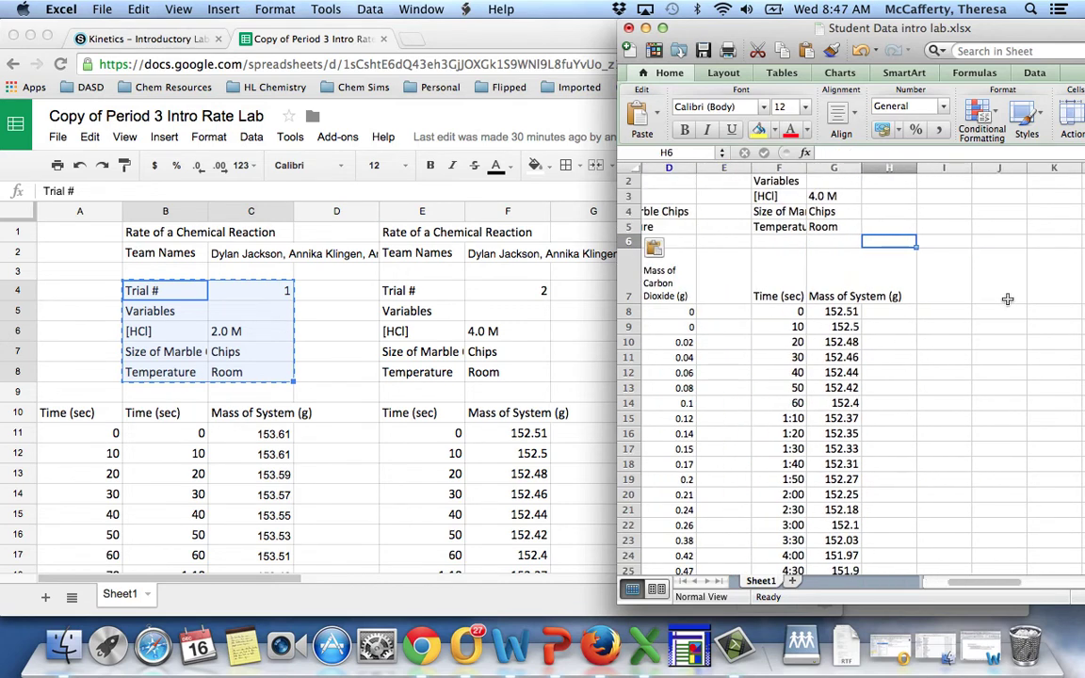
left_click(885, 265)
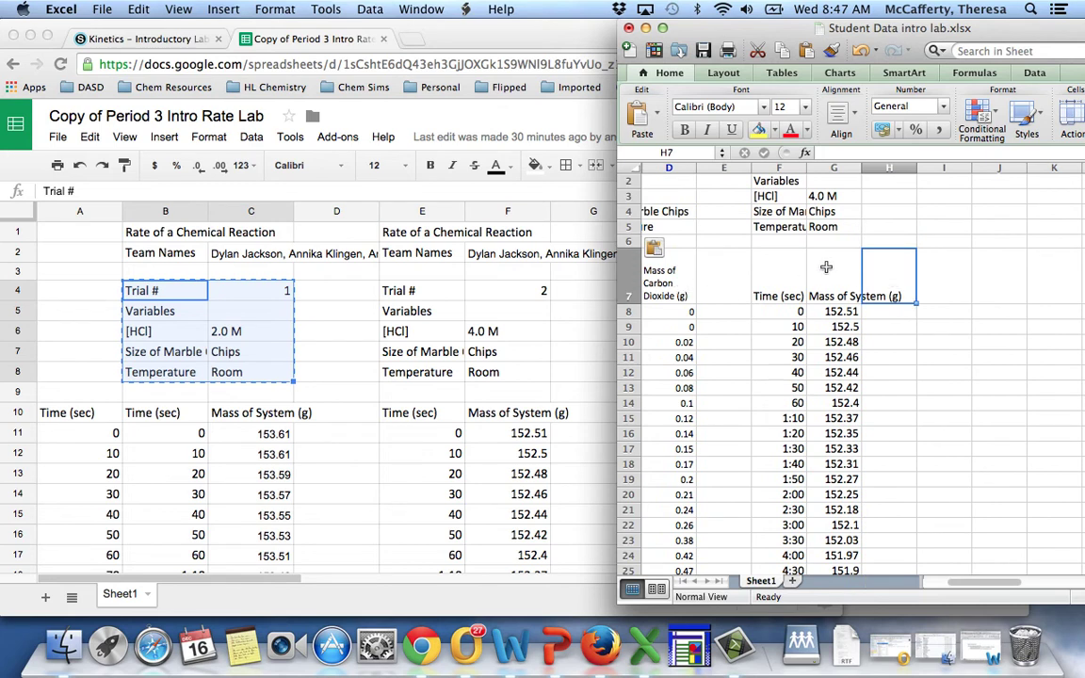
left_click(628, 279)
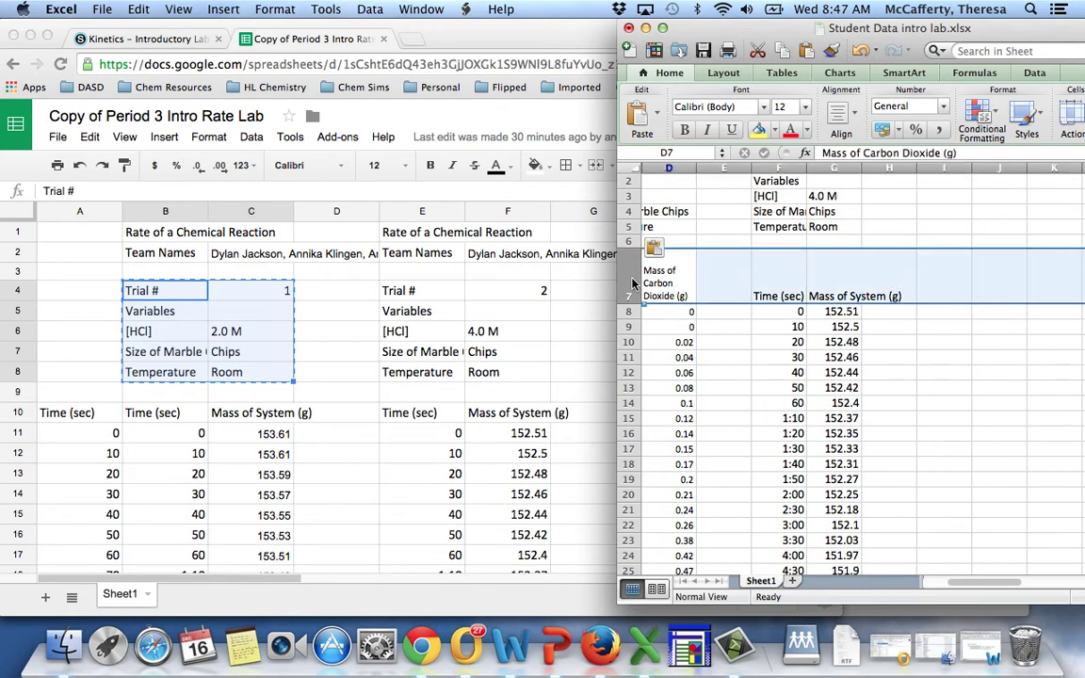
right_click(630, 279)
left_click(658, 419)
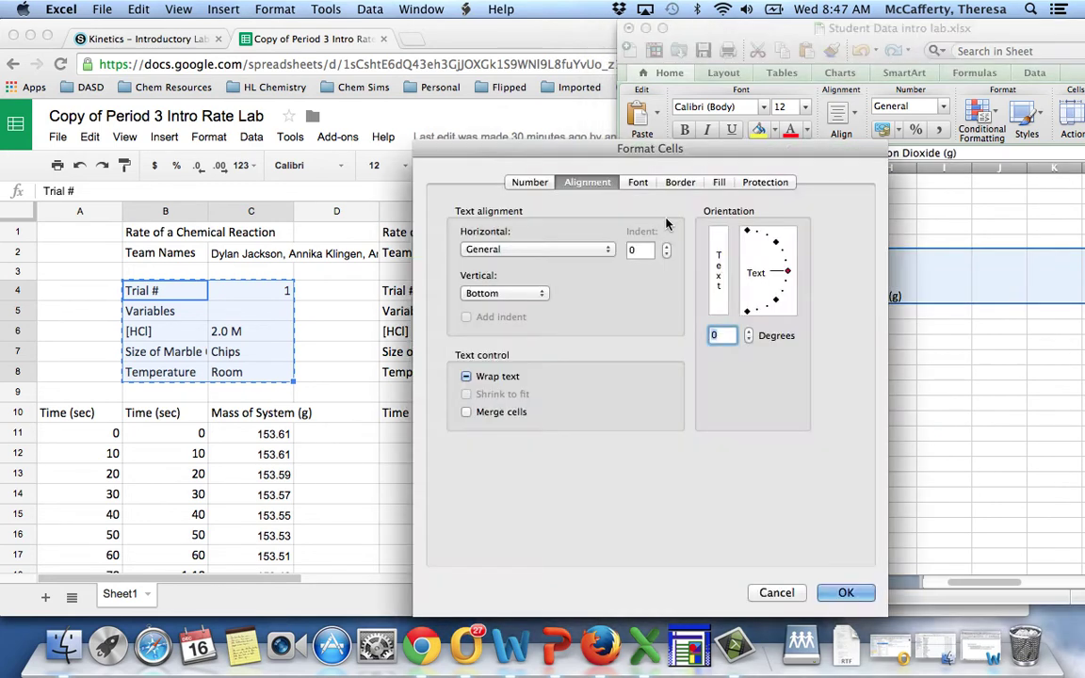
left_click(479, 379)
left_click(846, 593)
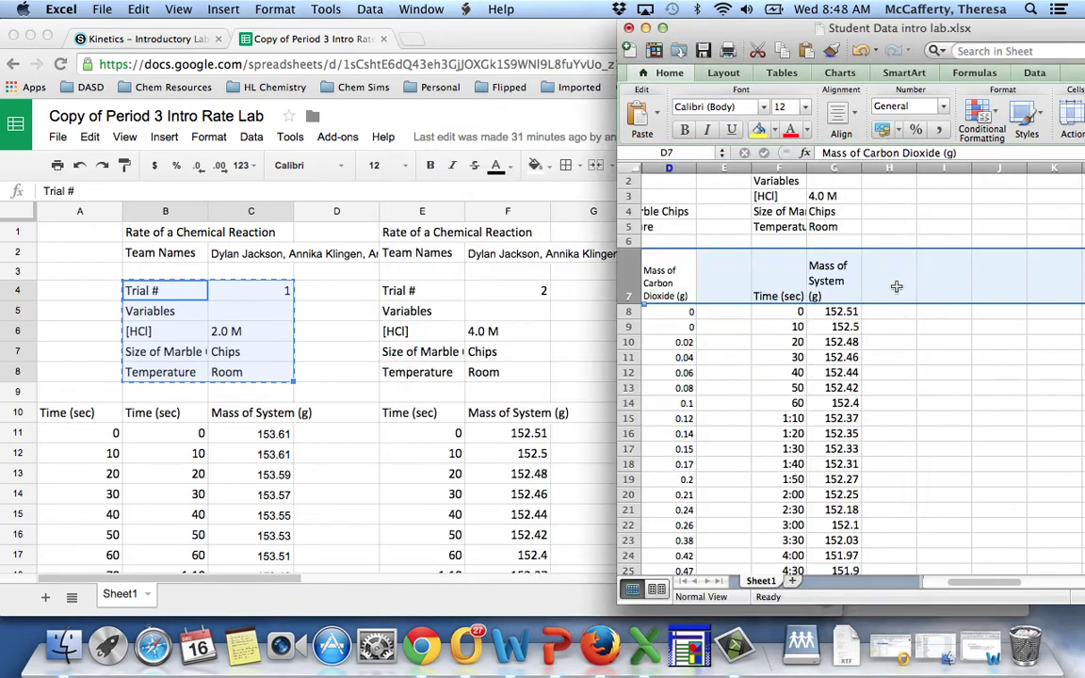
left_click(1036, 269)
left_click(666, 274)
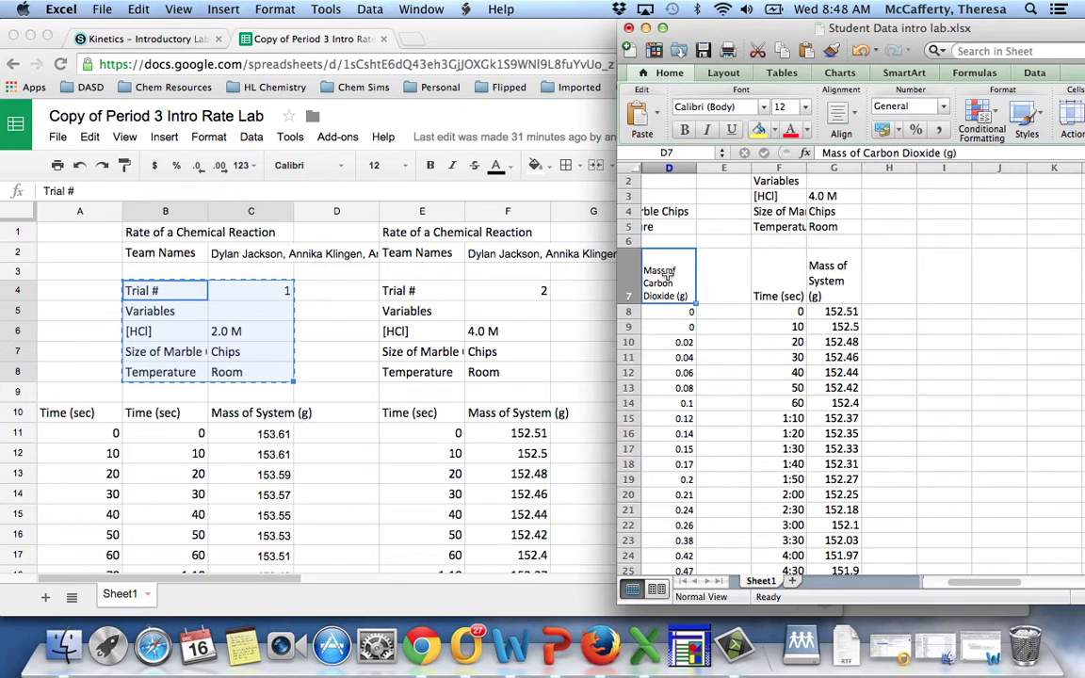
Enter the 'Mass of Carbon Dioxide' header in H7 and 0 in H8.
left_click(889, 268)
type("Mas")
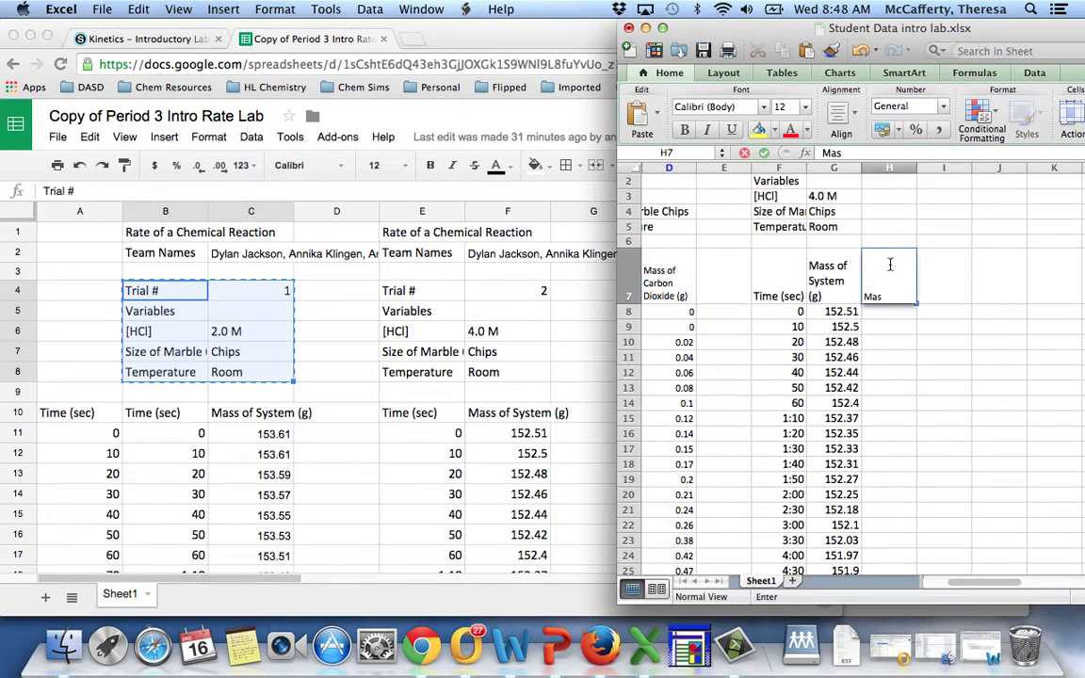
type("s of Carbon Dioxide (g")
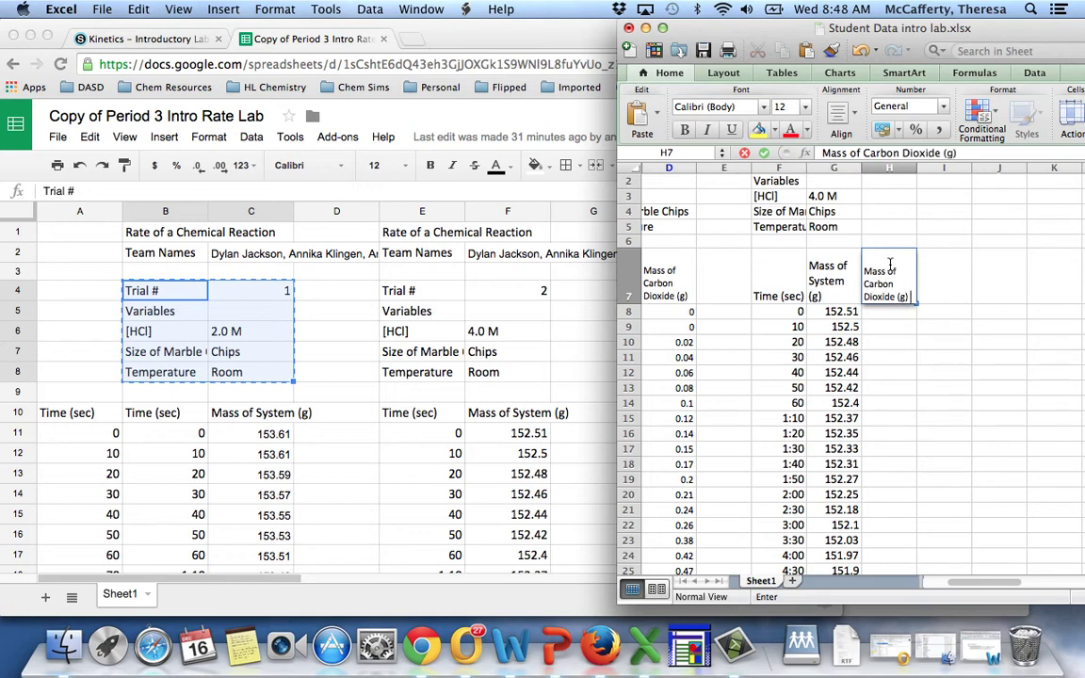
left_click(874, 318)
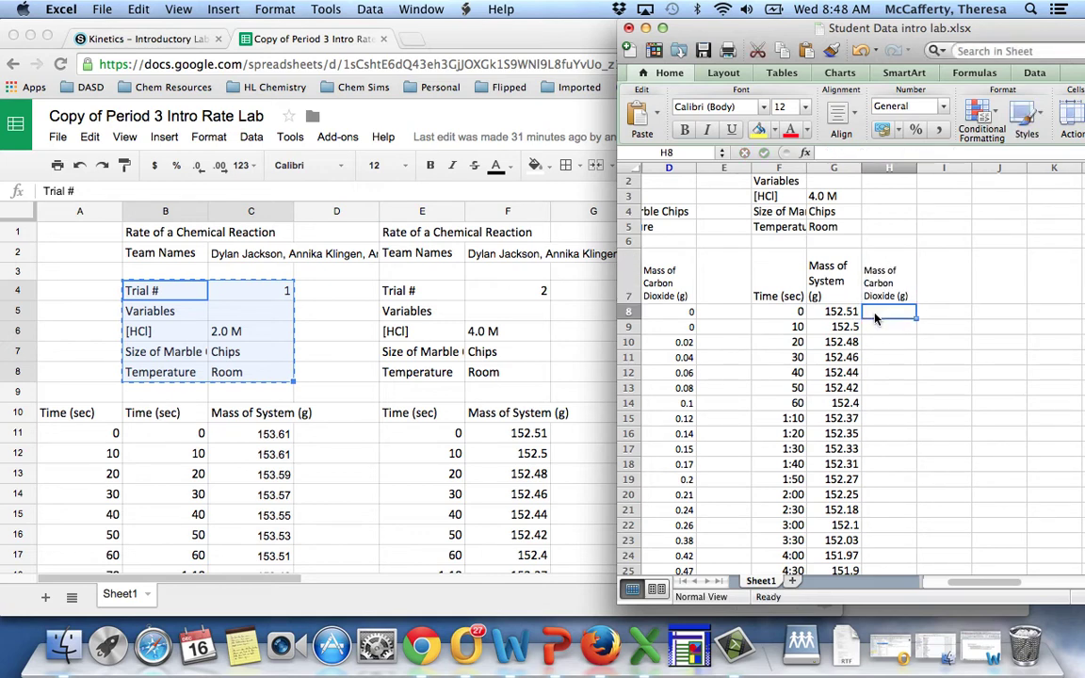
type("0")
key("Return")
Put =+$G$8-G9 in H9 and fill it down column H to row 37.
type("+")
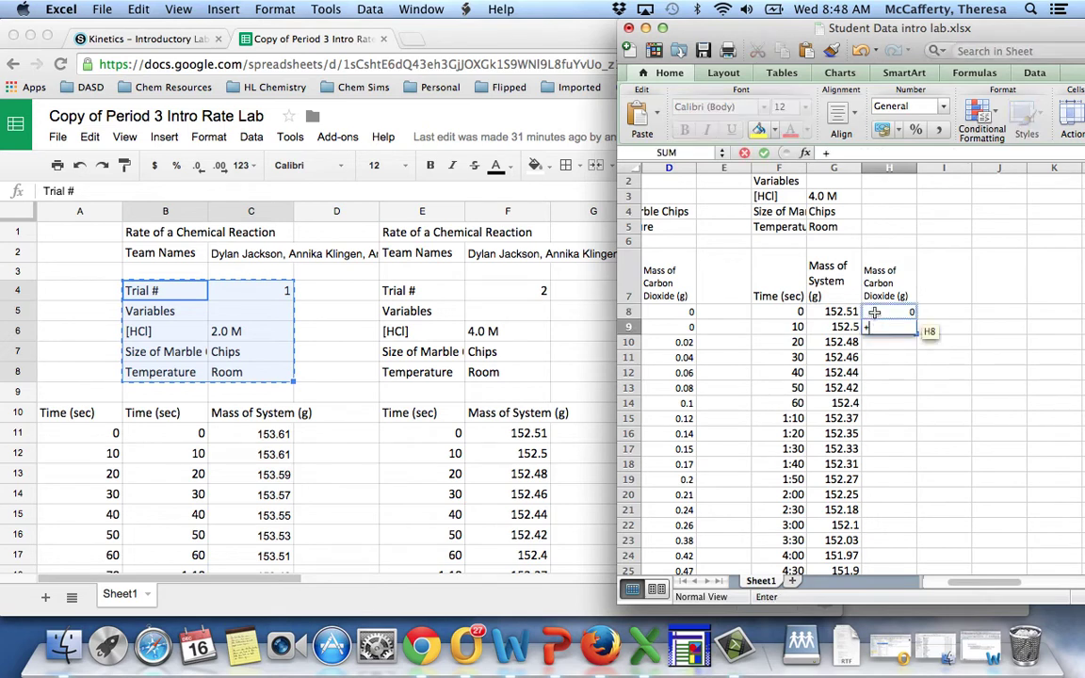
left_click(843, 312)
type("=")
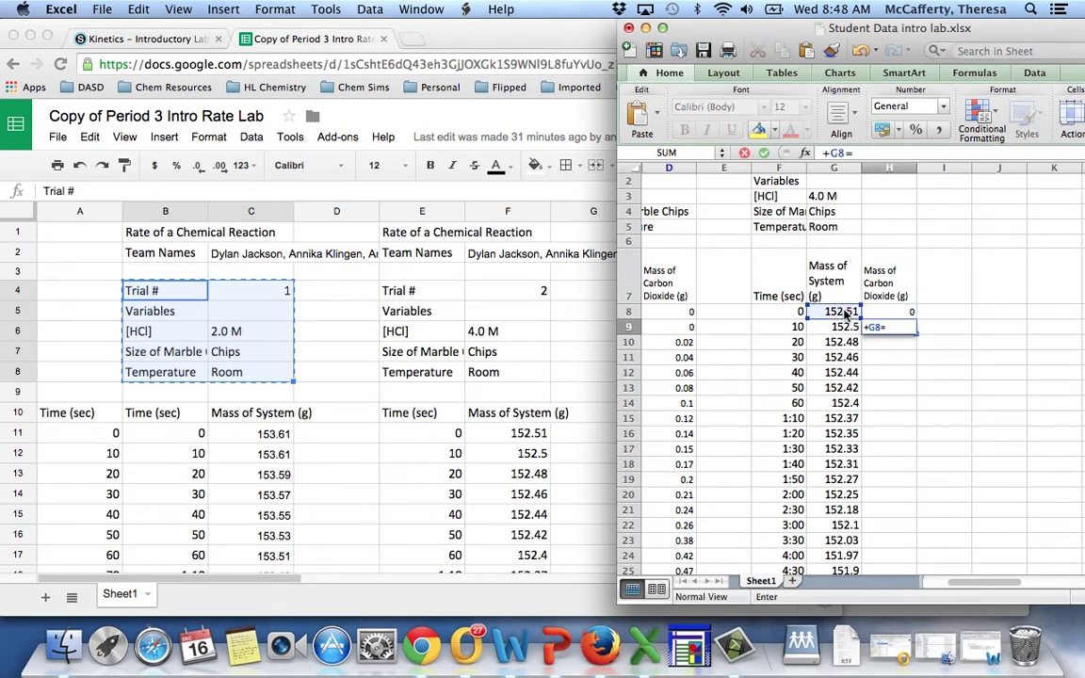
left_click(835, 327)
key("Return")
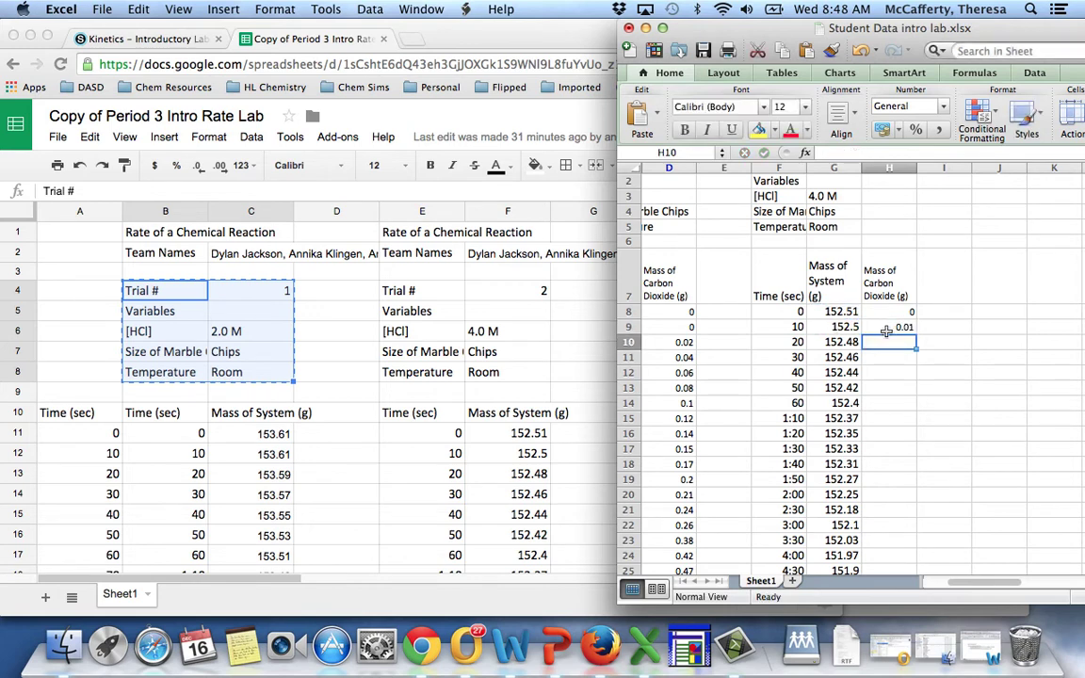
left_click(886, 329)
left_click(839, 152)
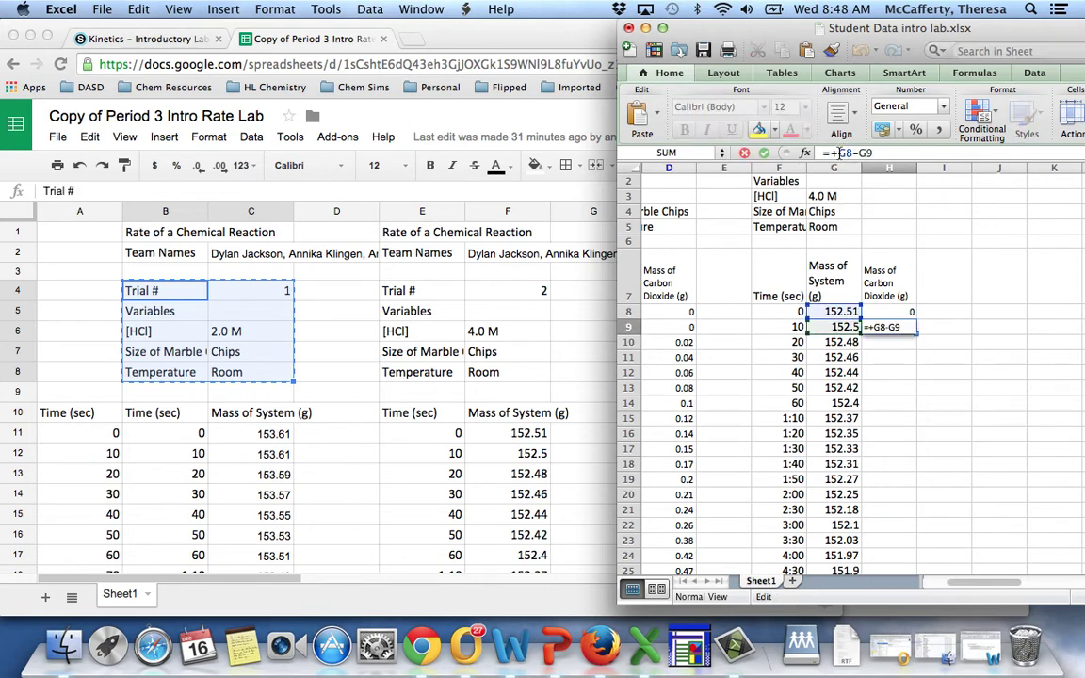
type("$G$")
key("Return")
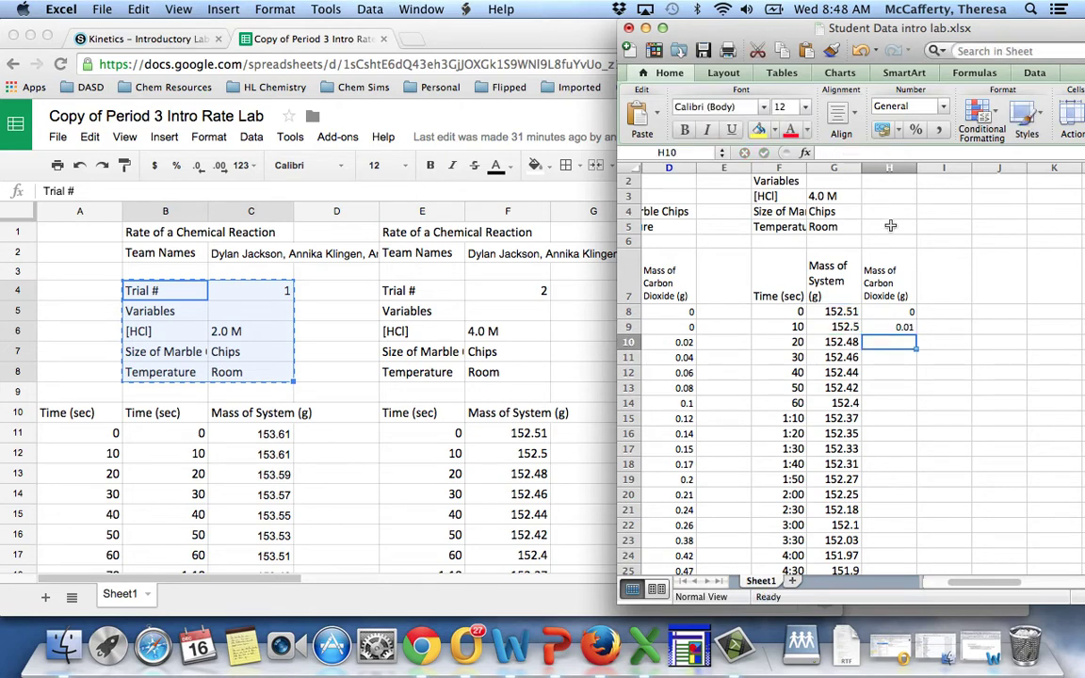
left_click(910, 330)
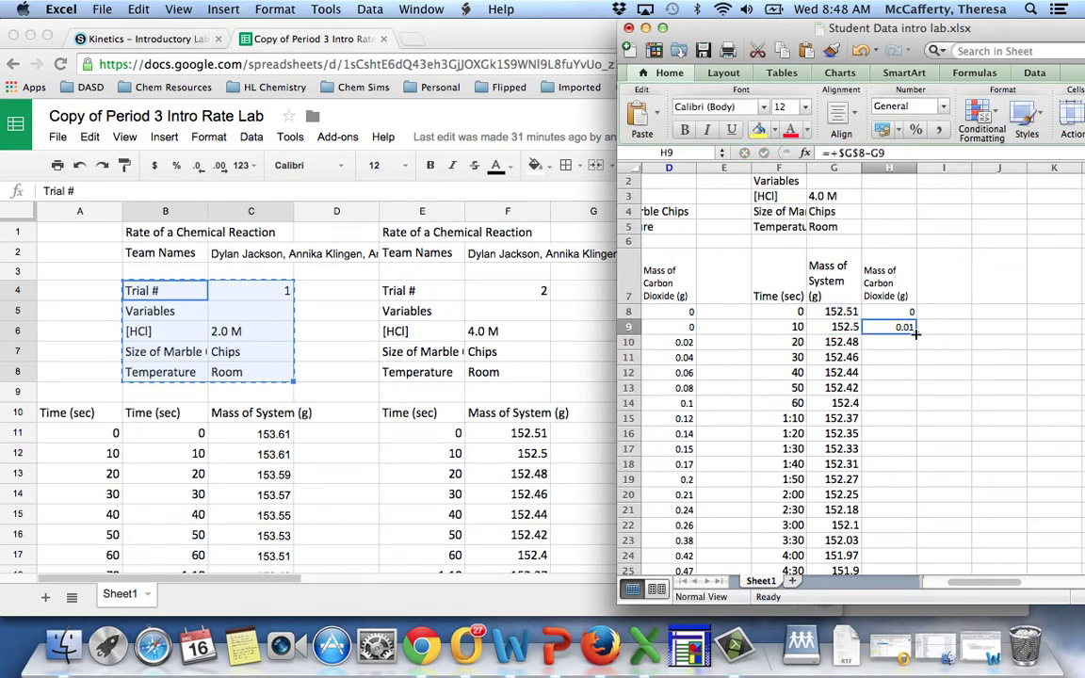
left_click_drag(916, 335, 805, 424)
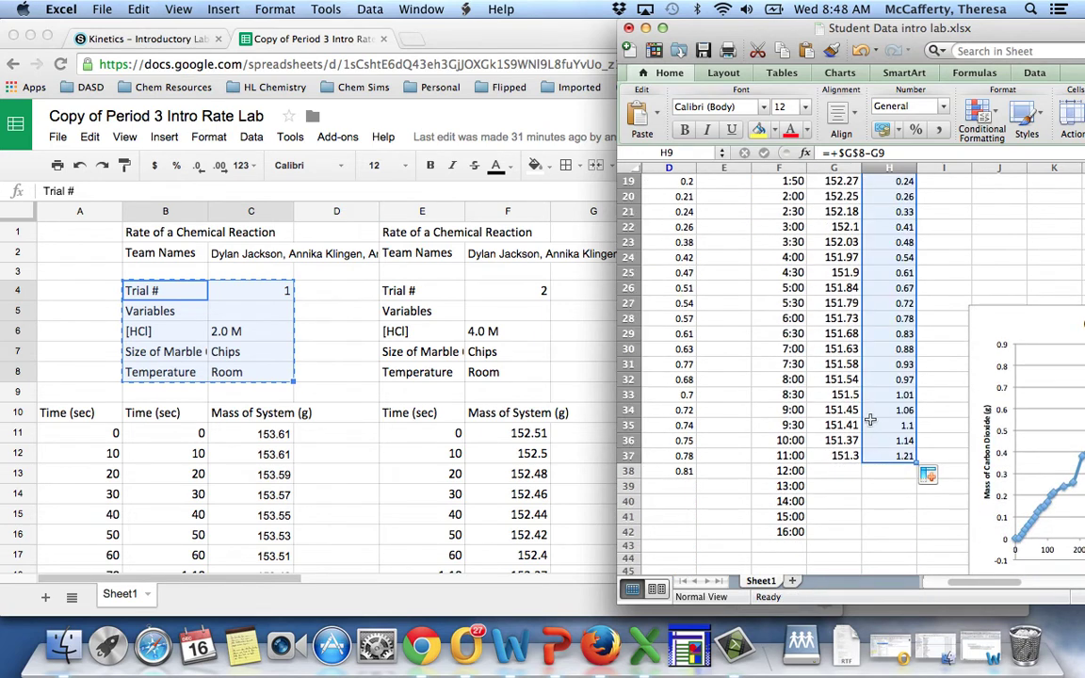
Select the carbon dioxide chart and maximize the workbook window.
scroll(942, 370, "right", 6)
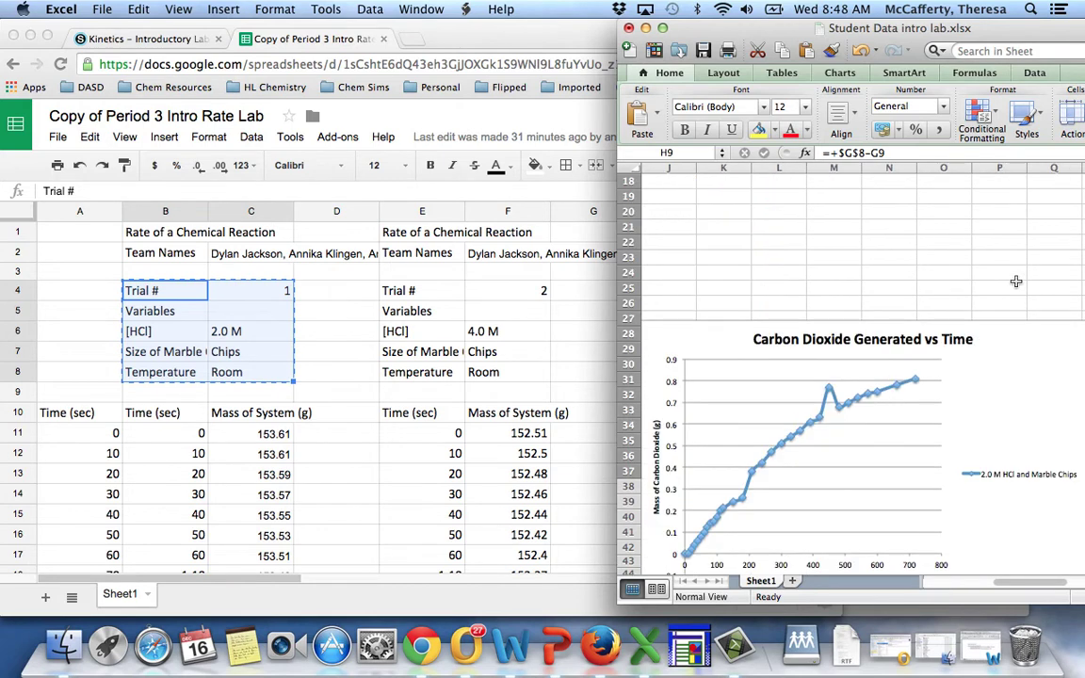
left_click(900, 474)
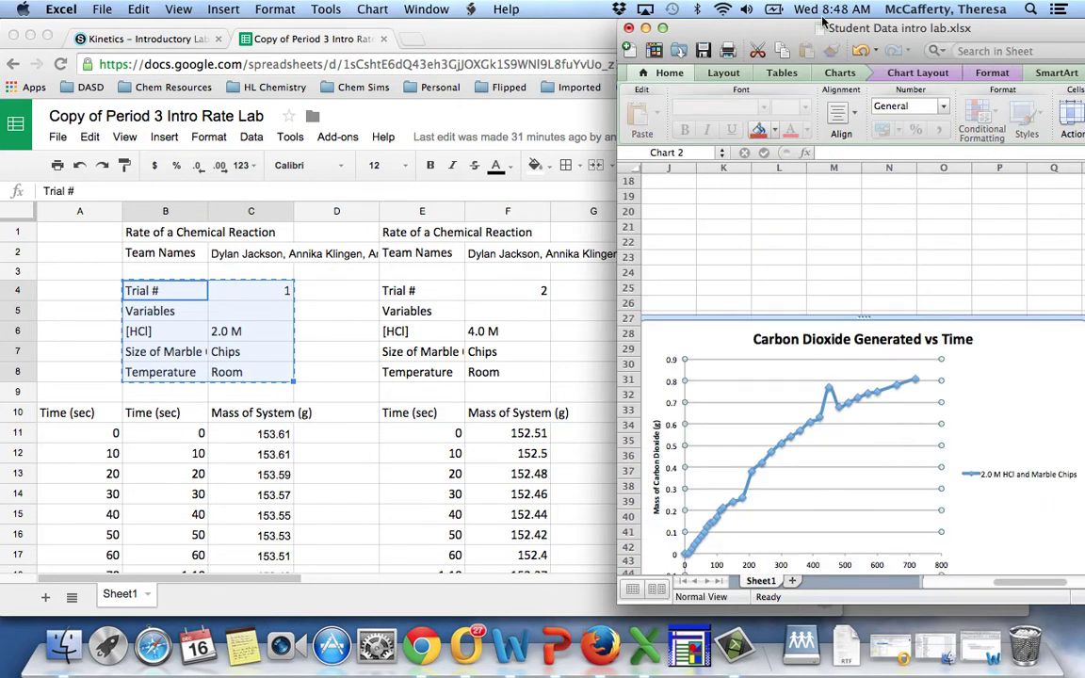
left_click(663, 28)
scroll(567, 326, "left", 6)
scroll(574, 339, "down", 3)
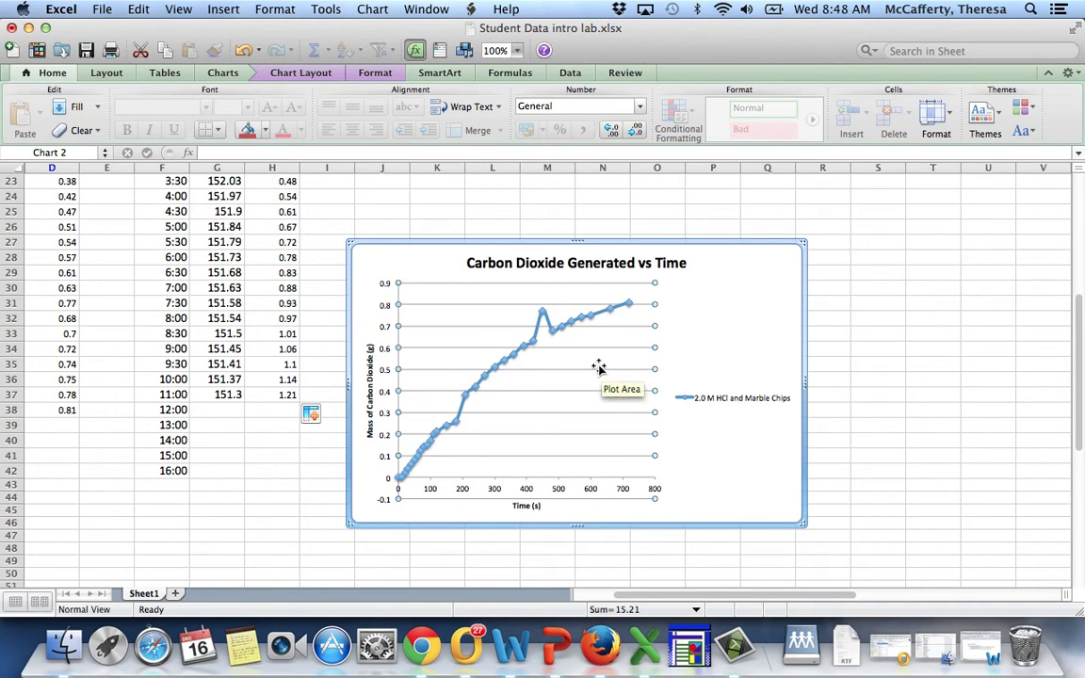
Add a new chart series named '4.0 M HCl and Marble Chips'.
right_click(599, 369)
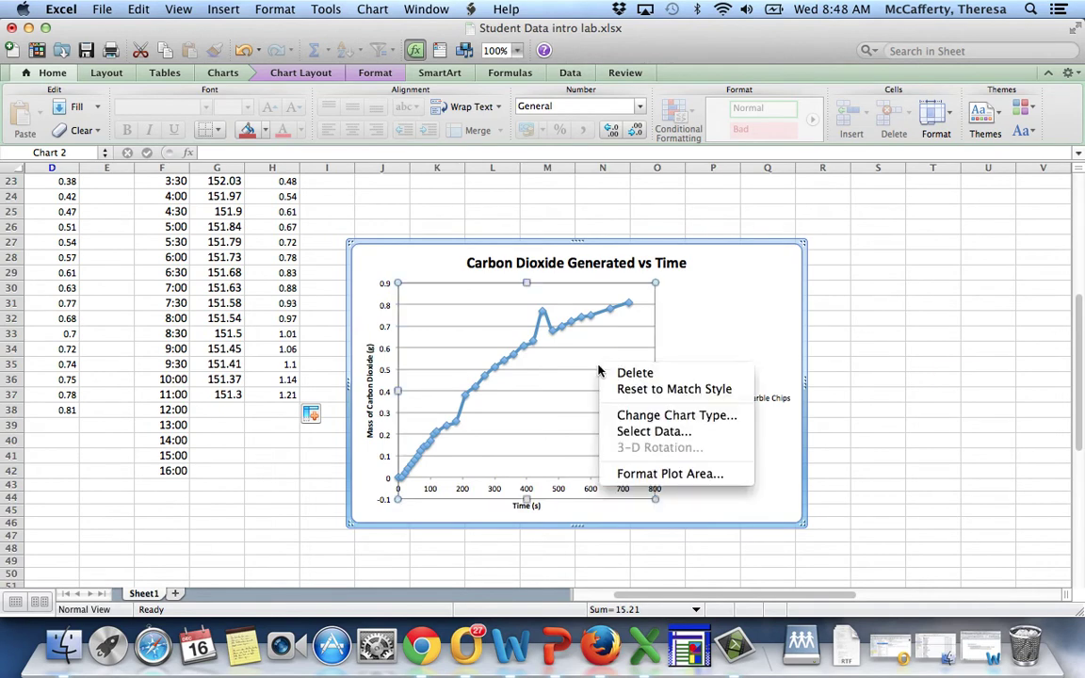
left_click(640, 431)
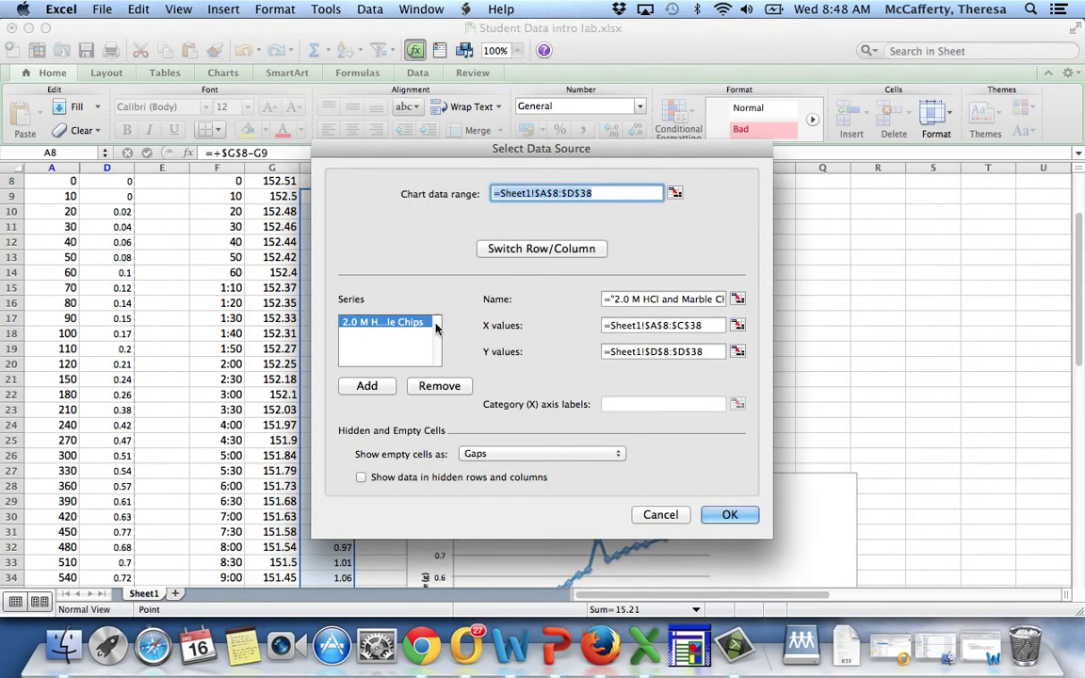
left_click(365, 385)
left_click(612, 298)
type("4.0 M")
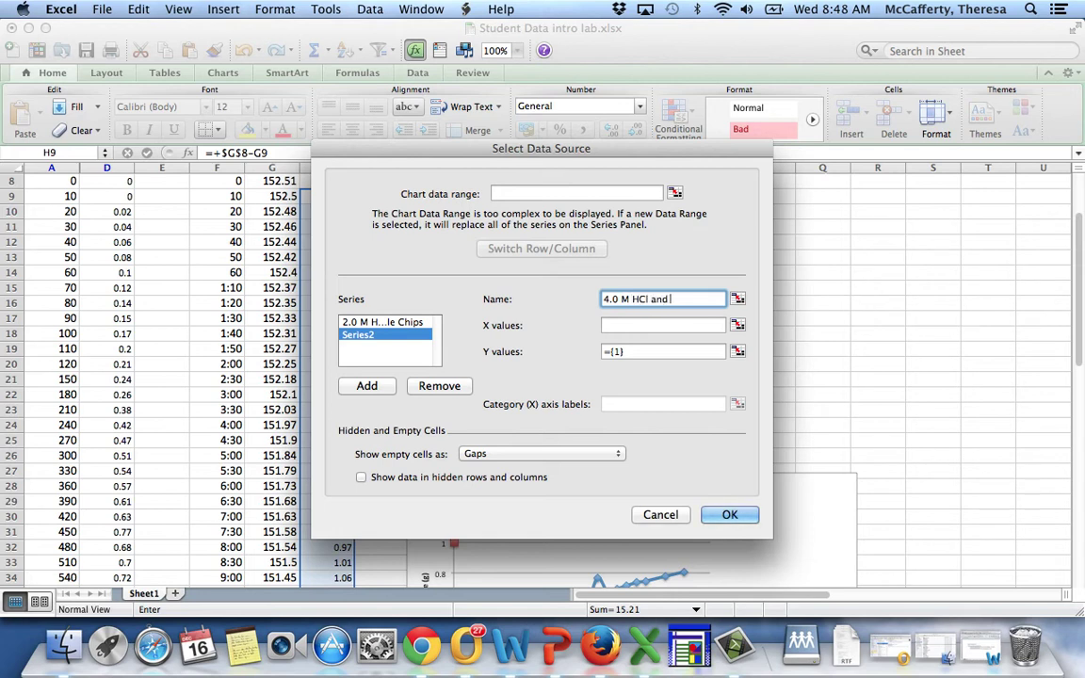
type("HCl and Marble Chips")
Set the new series' X values to the times in A8:A37.
left_click(738, 325)
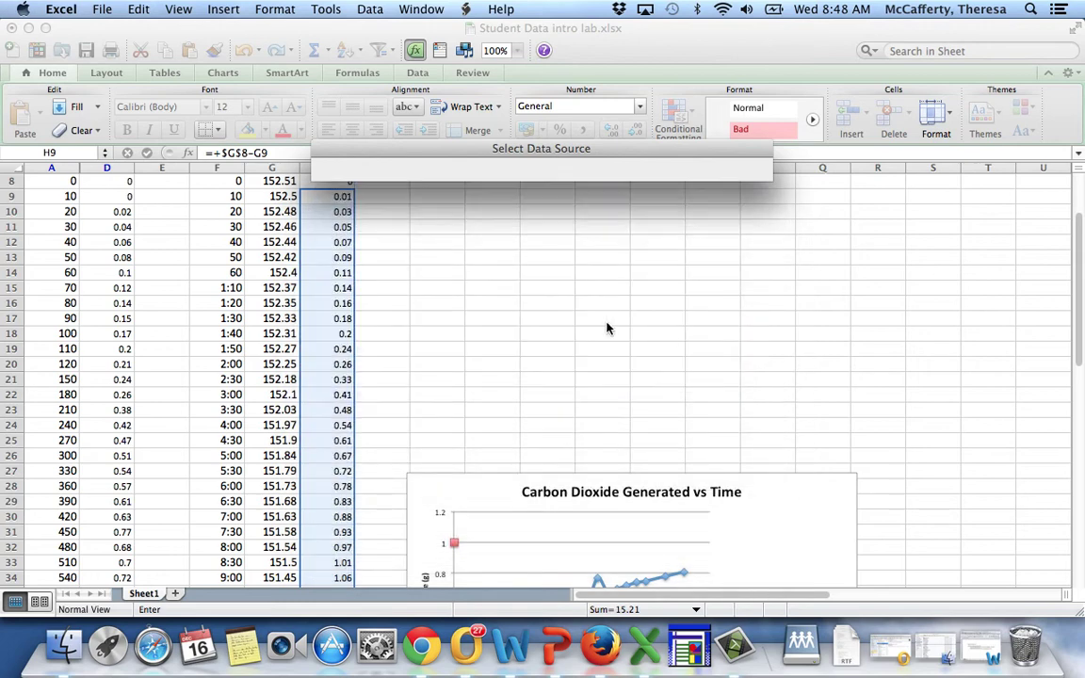
left_click(228, 181)
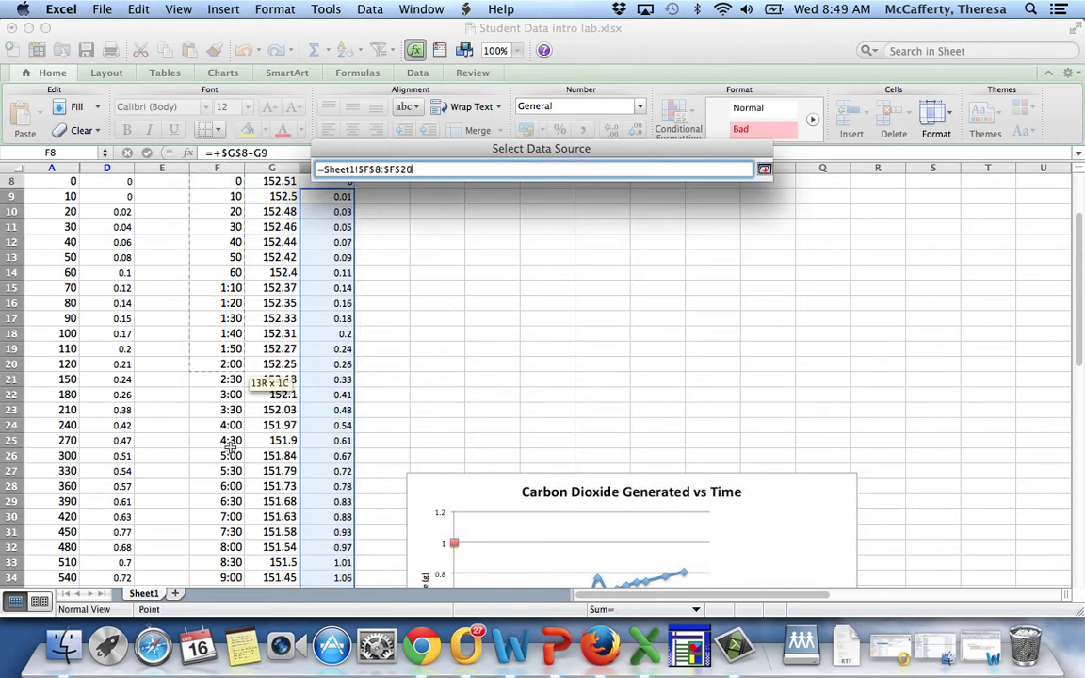
left_click_drag(229, 501, 219, 441)
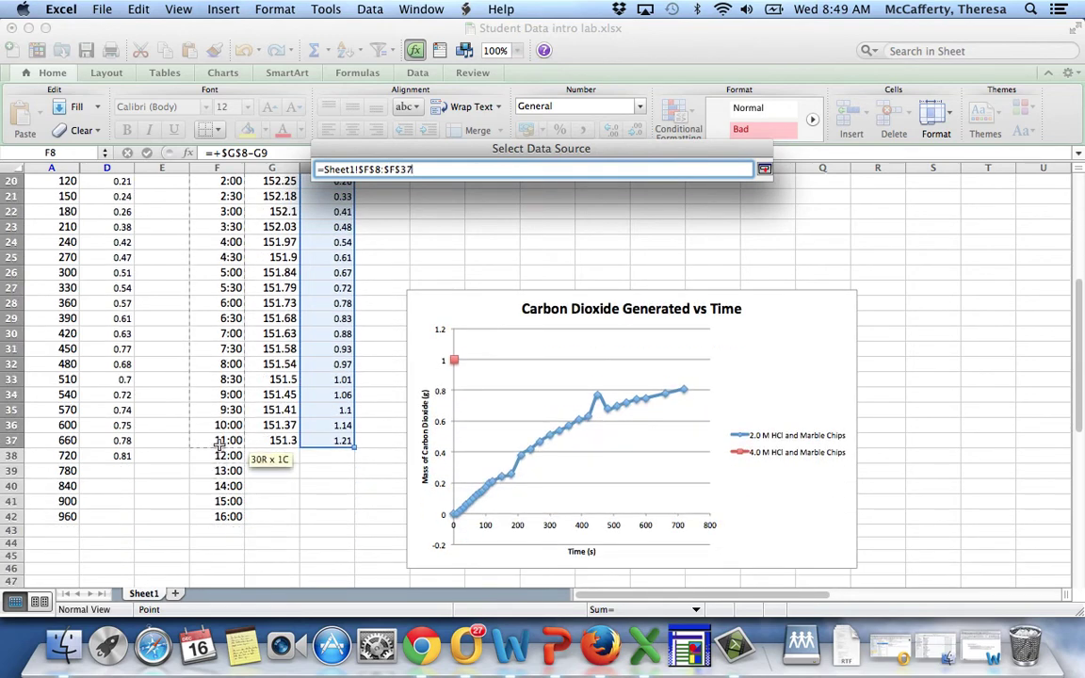
left_click(179, 323)
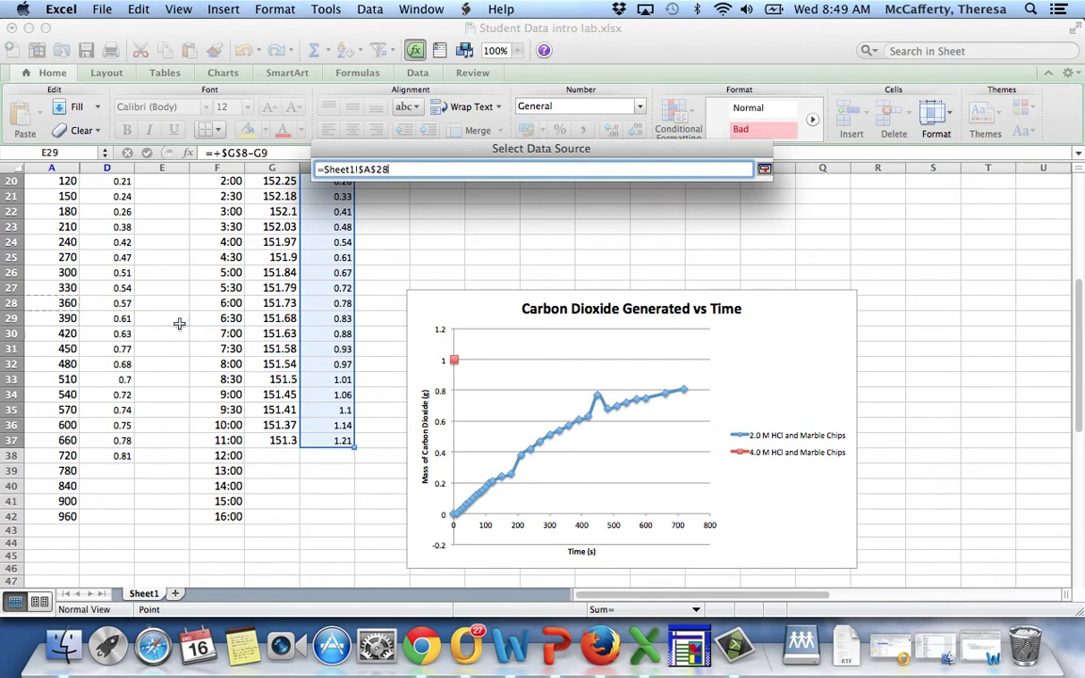
scroll(179, 323, "up", 5)
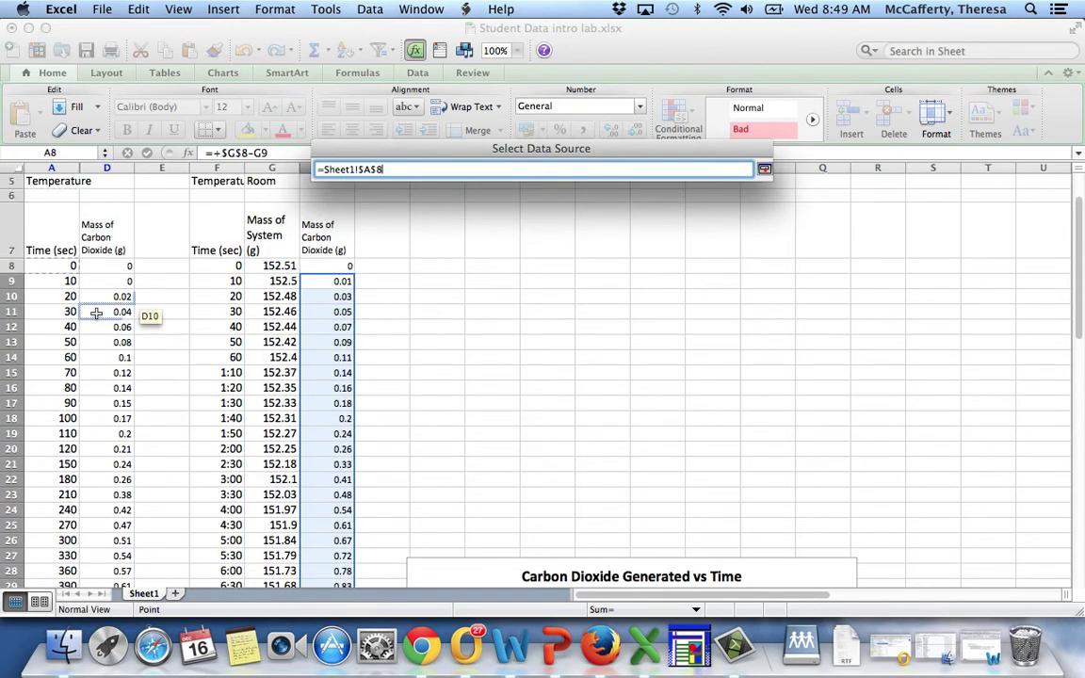
left_click_drag(75, 266, 60, 555)
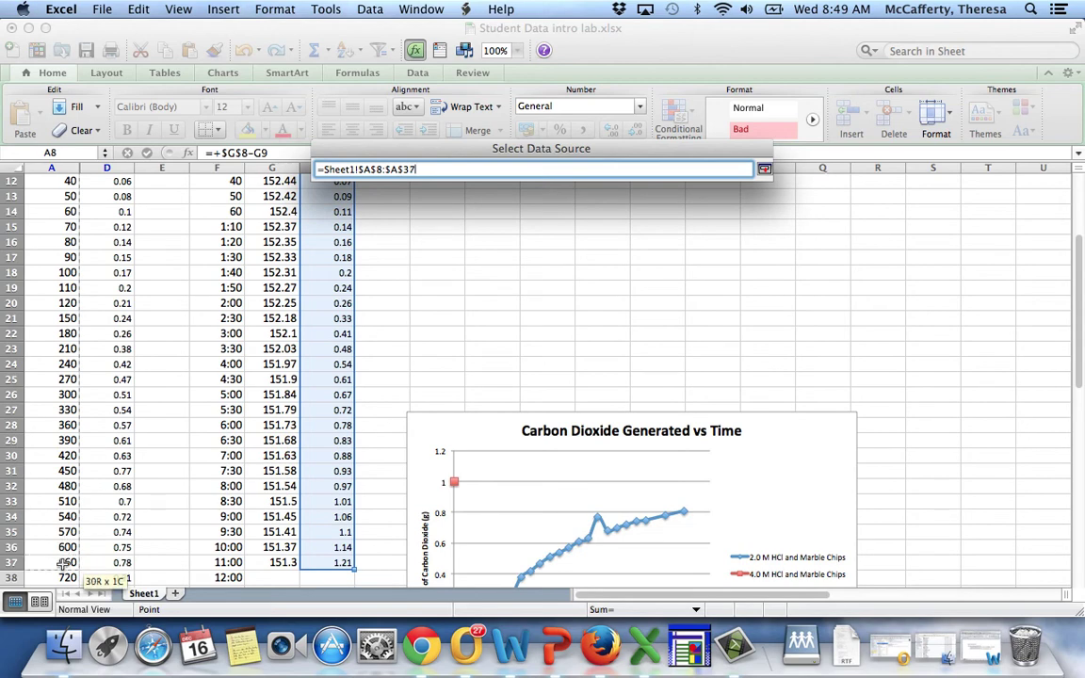
left_click(763, 168)
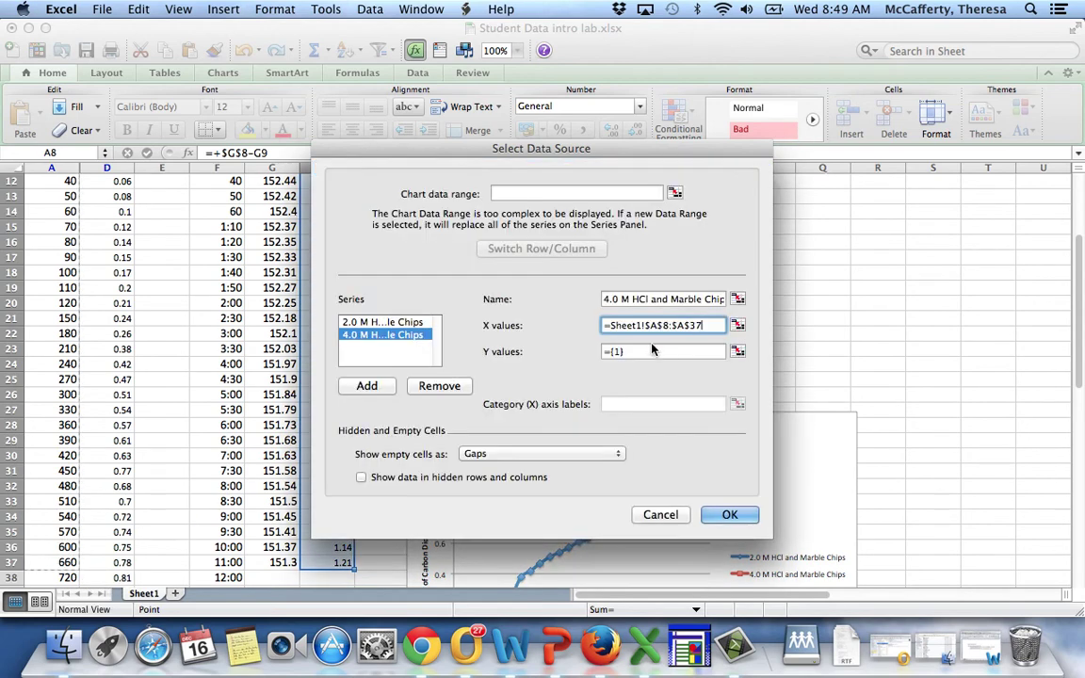
Set the series' Y values to H8:H37 and apply it to the chart.
left_click(737, 351)
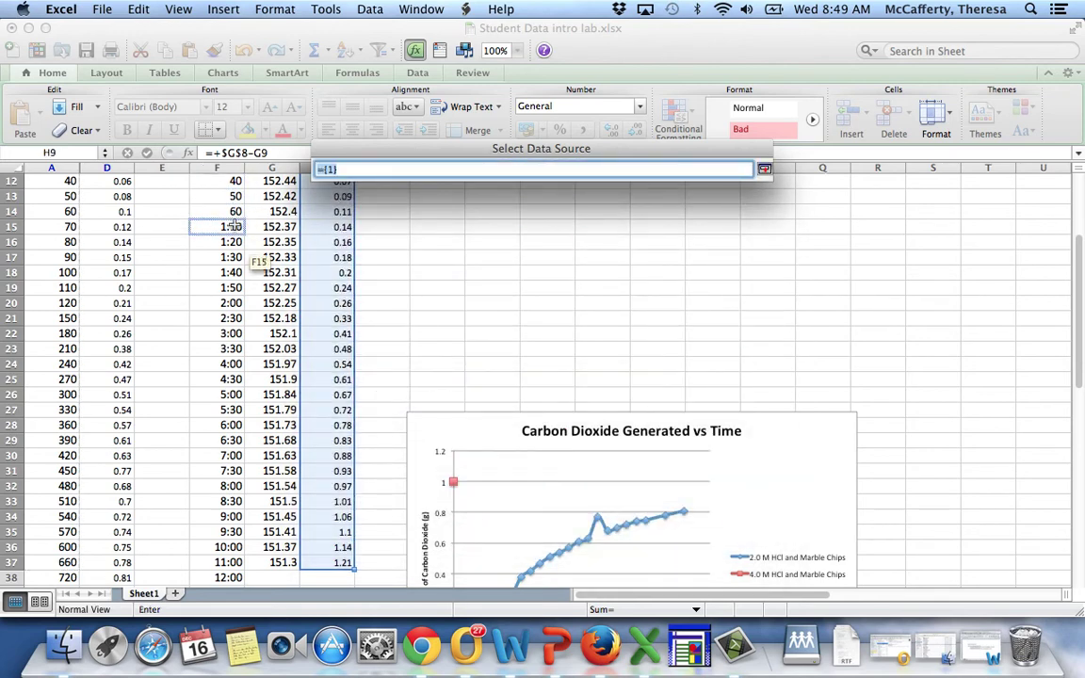
left_click(339, 276)
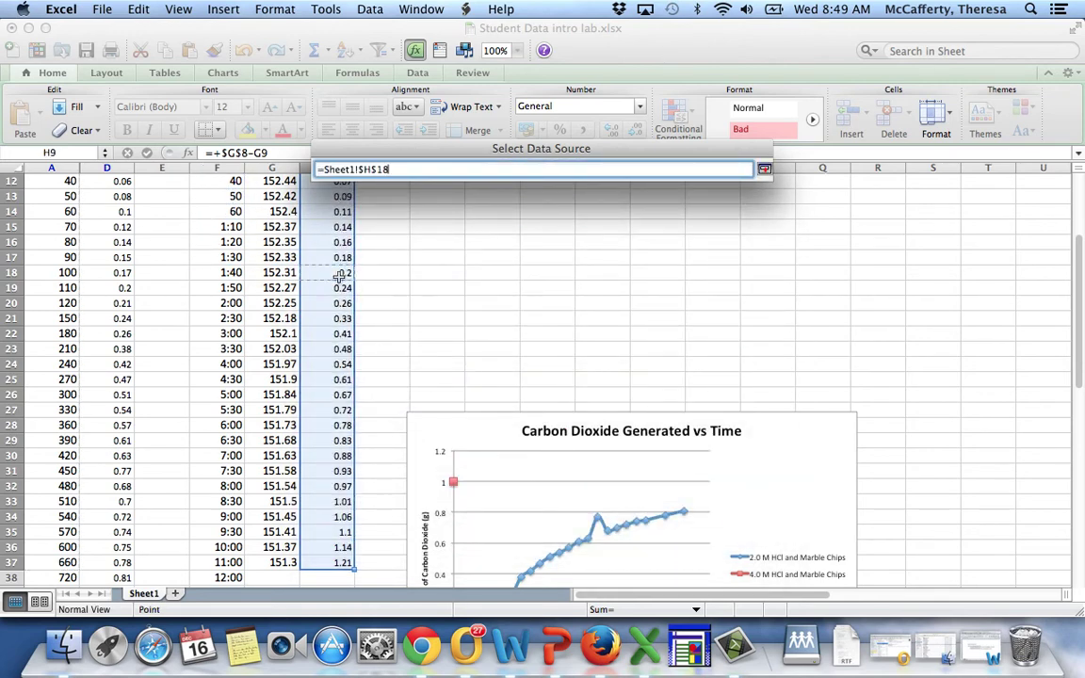
left_click_drag(339, 276, 331, 444)
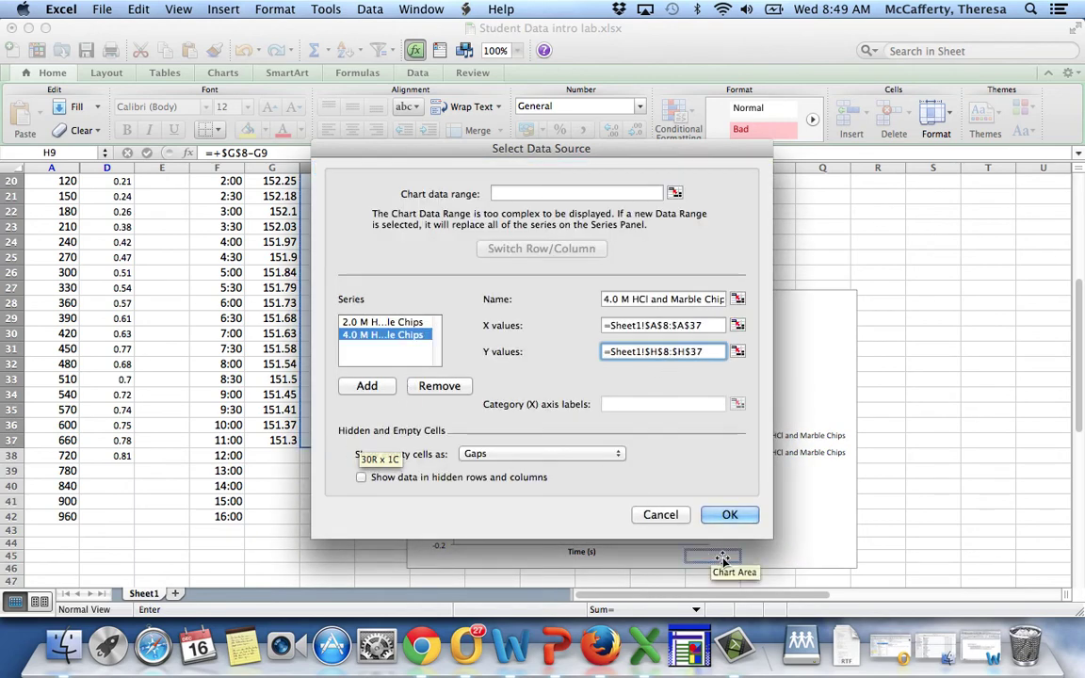
left_click(730, 515)
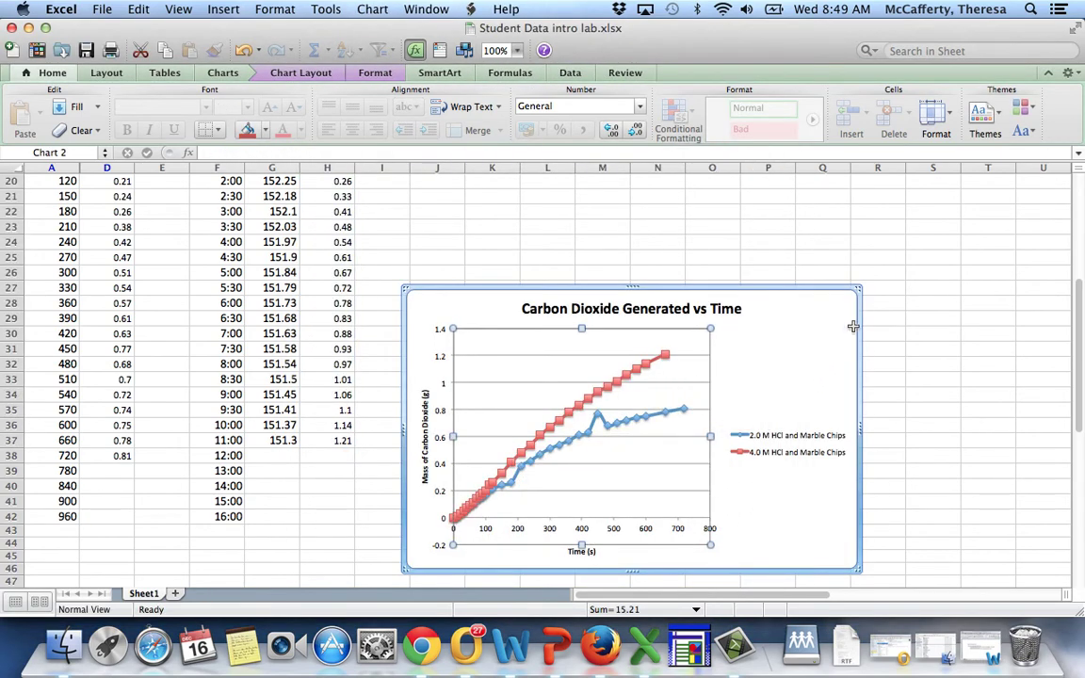
Enlarge the chart toward the upper and lower right, then save the workbook.
left_click_drag(856, 288, 940, 208)
left_click_drag(945, 572, 978, 579)
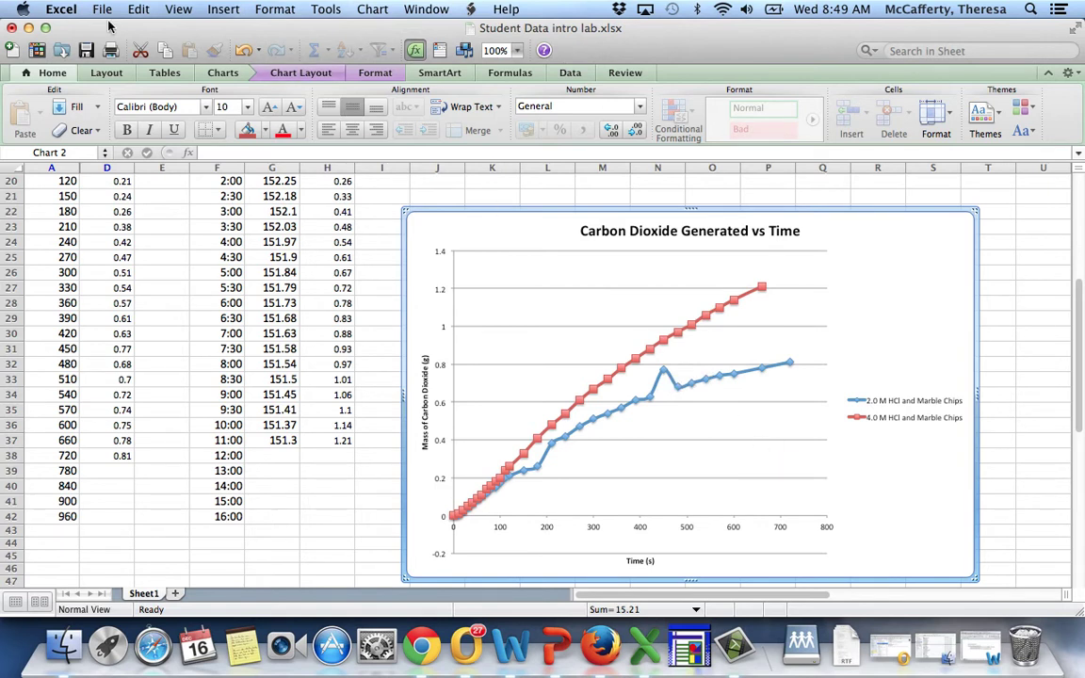
left_click(85, 51)
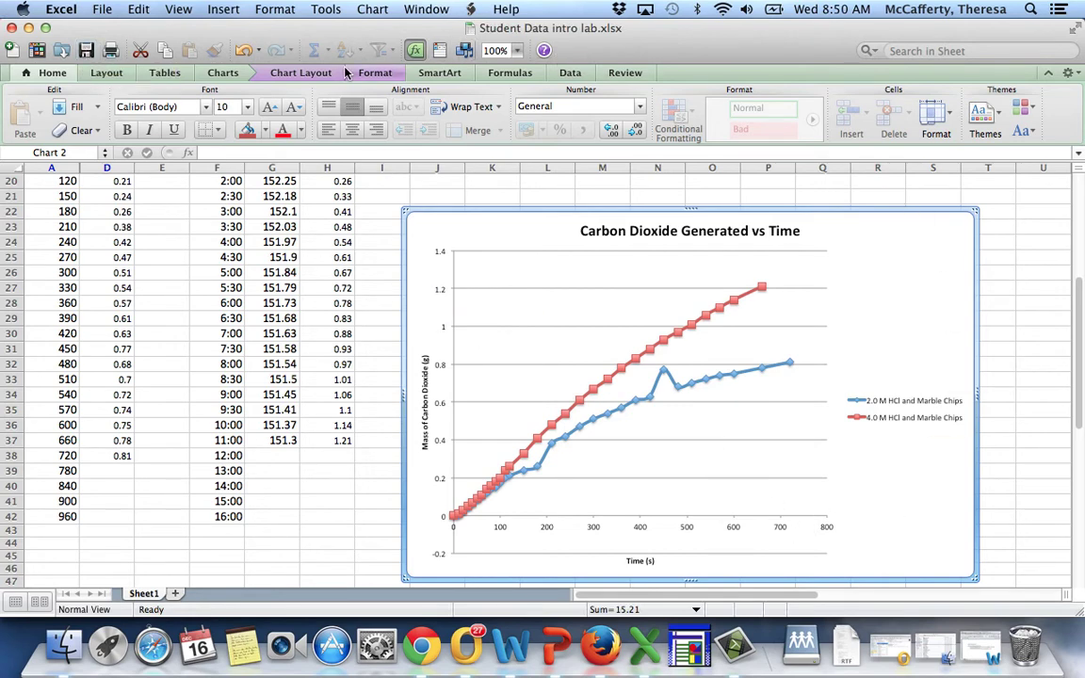
Browse the Chart Layout, Format and Insert tools, including the chart elements list.
left_click(287, 75)
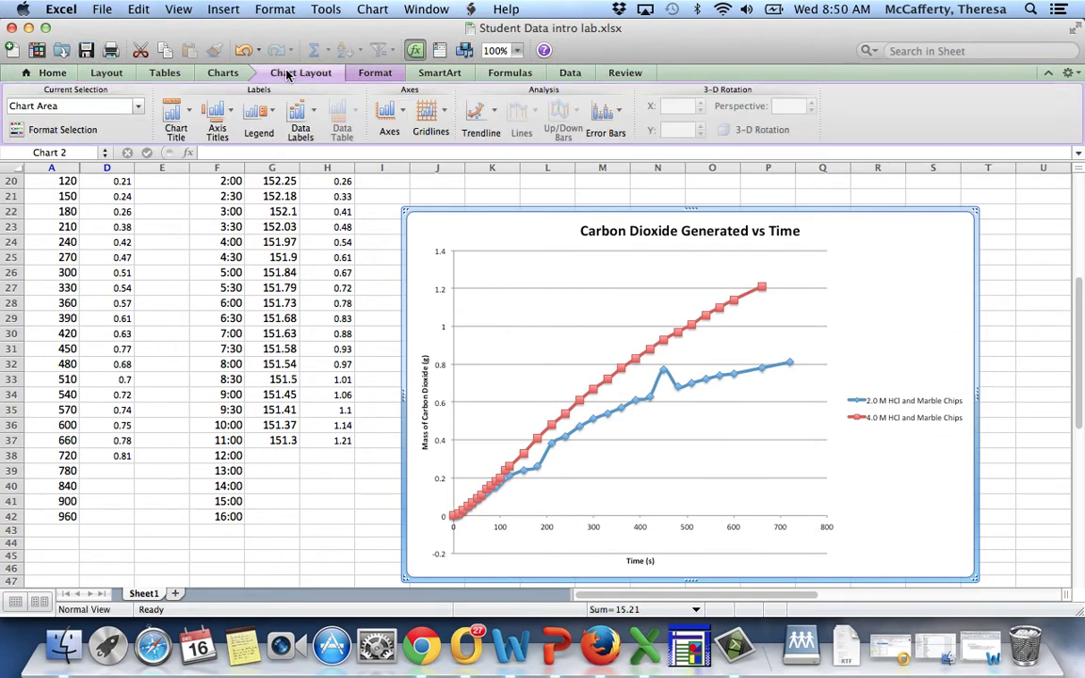
left_click(138, 106)
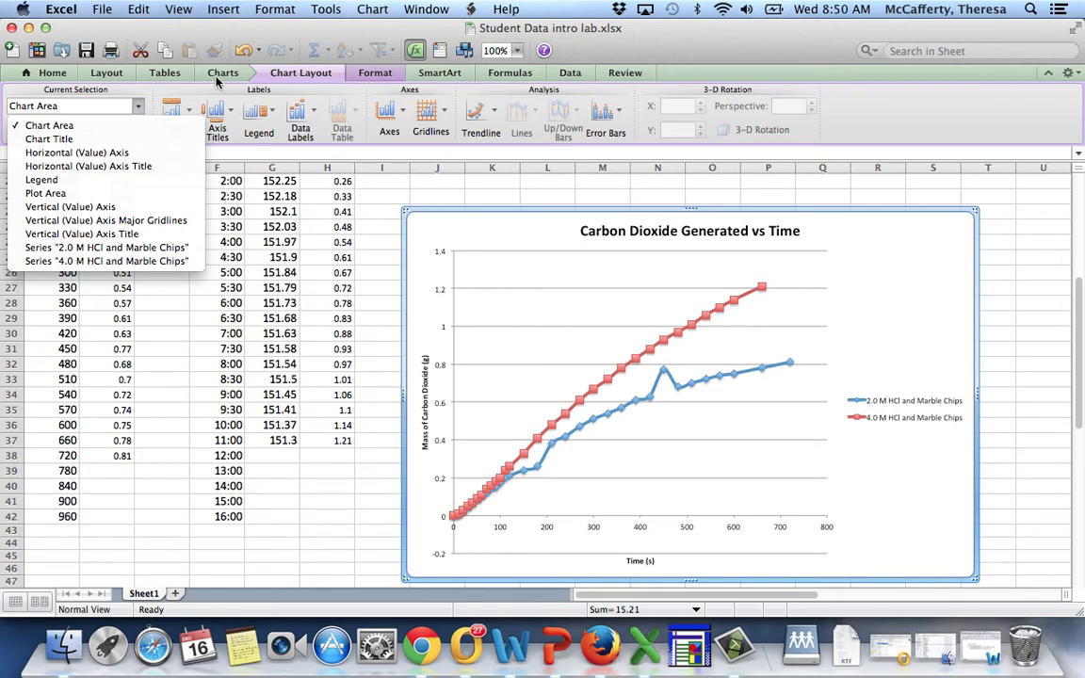
key("Escape")
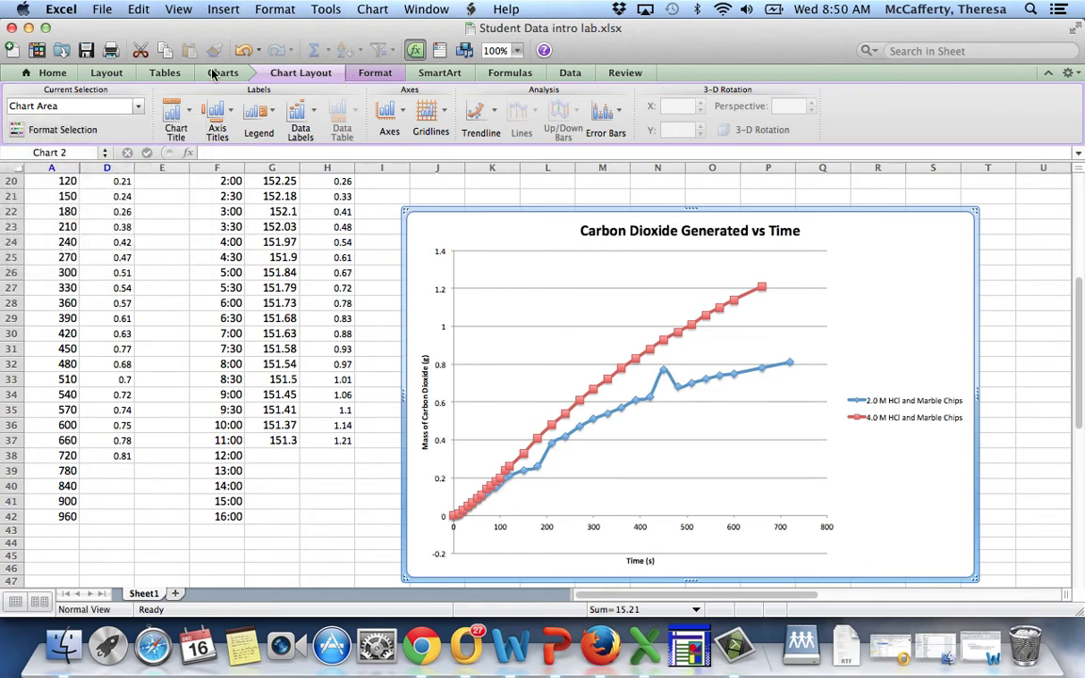
left_click(358, 70)
left_click(303, 73)
left_click(224, 10)
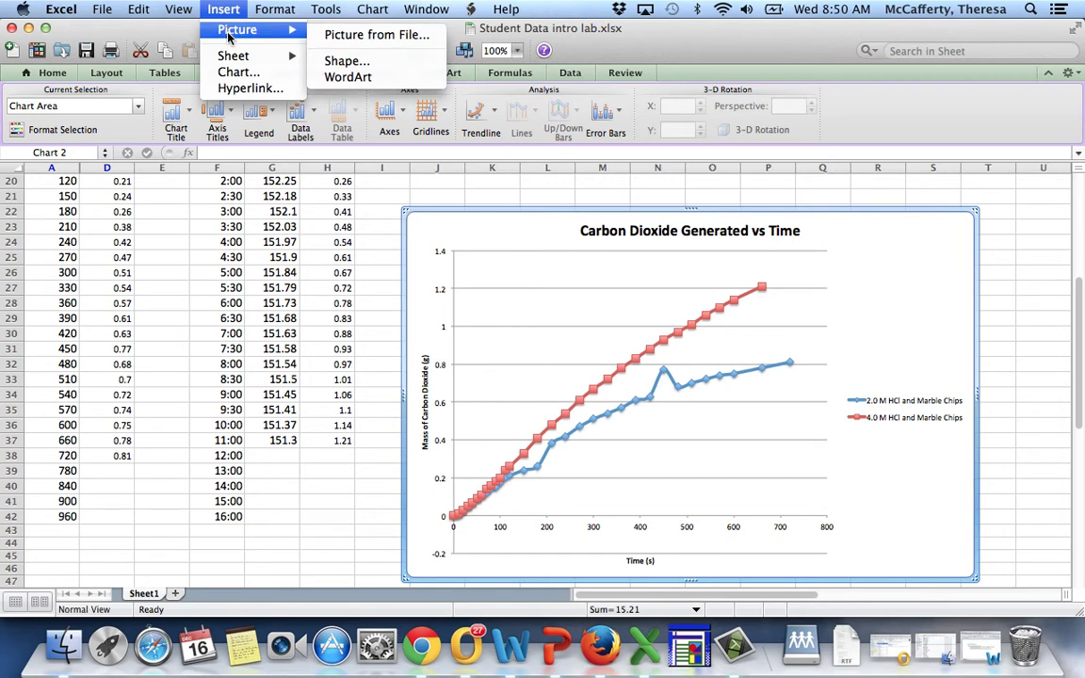
mouse_move(232, 60)
mouse_move(229, 30)
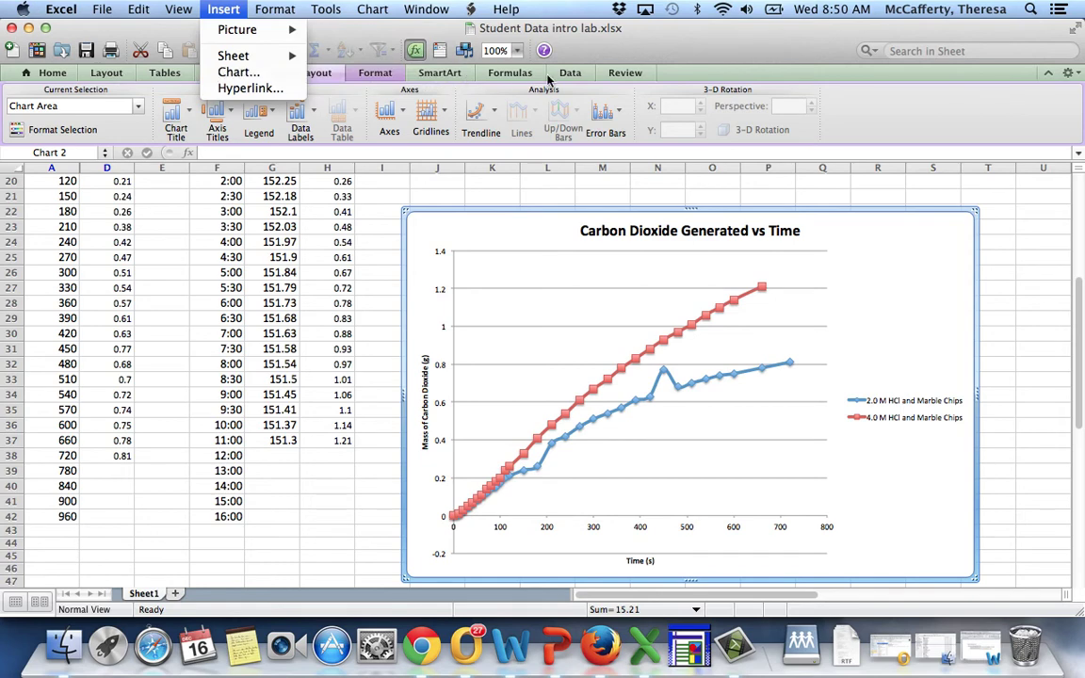
Close Format Chart Area unchanged and show the Legend placement options under Chart Layout.
left_click(844, 275)
double_click(844, 275)
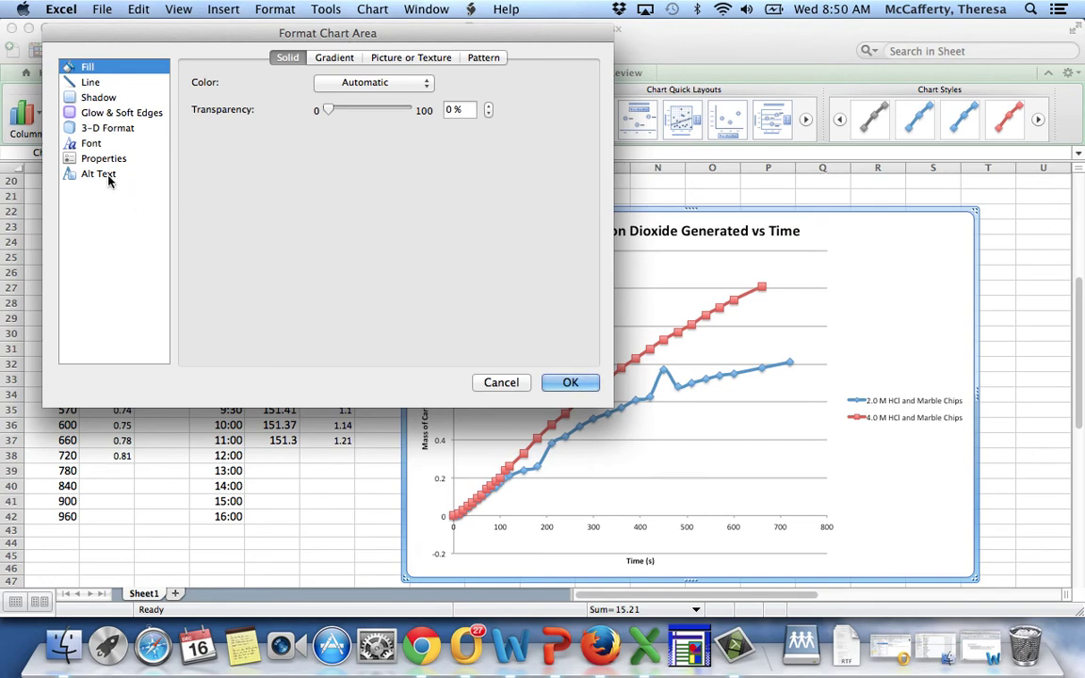
left_click(484, 381)
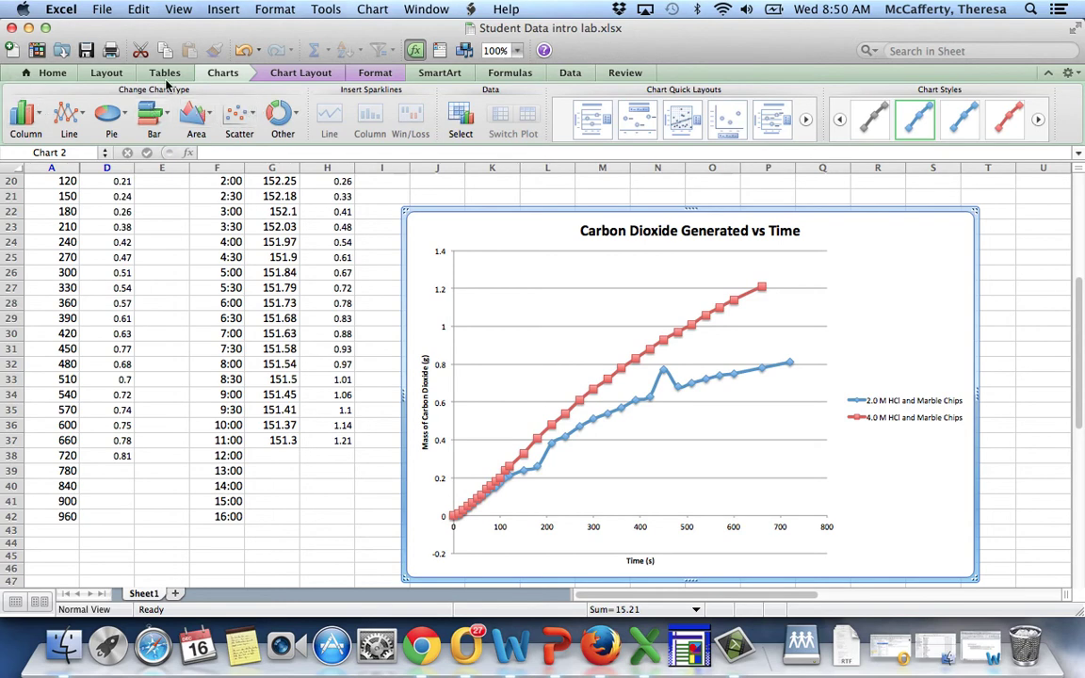
left_click(216, 74)
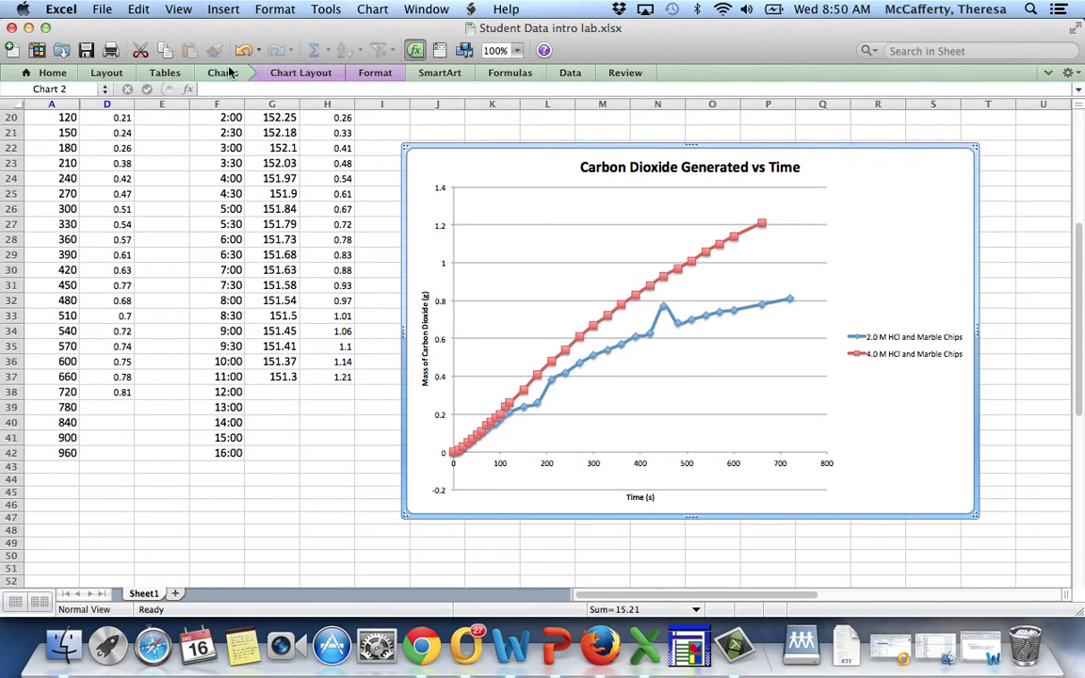
left_click(216, 73)
left_click(286, 75)
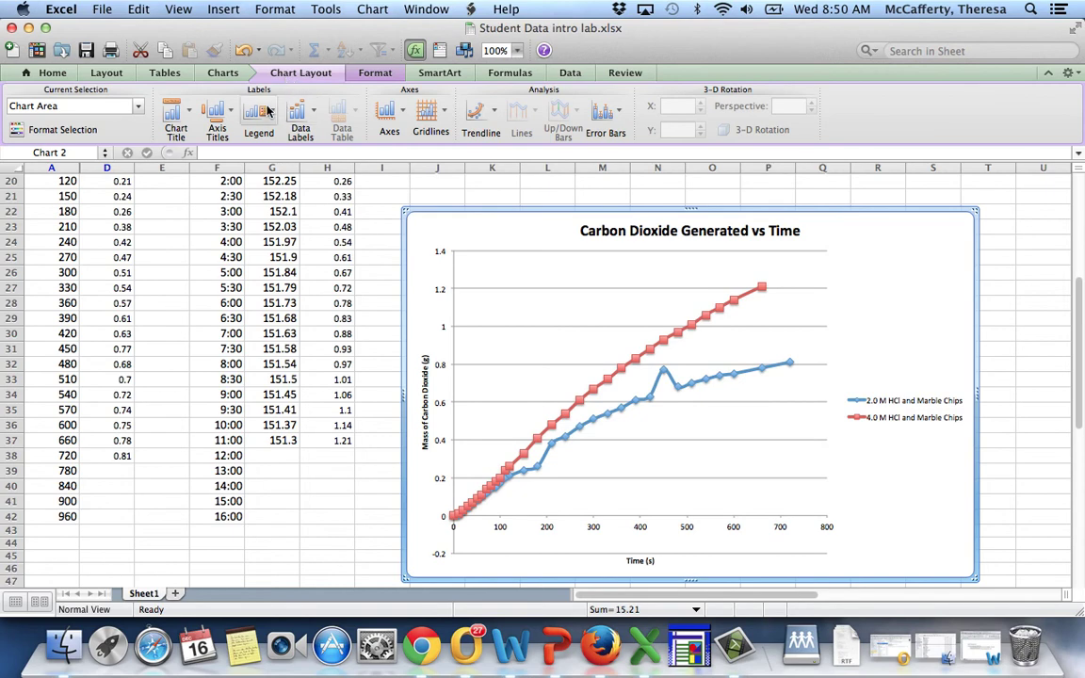
left_click(272, 112)
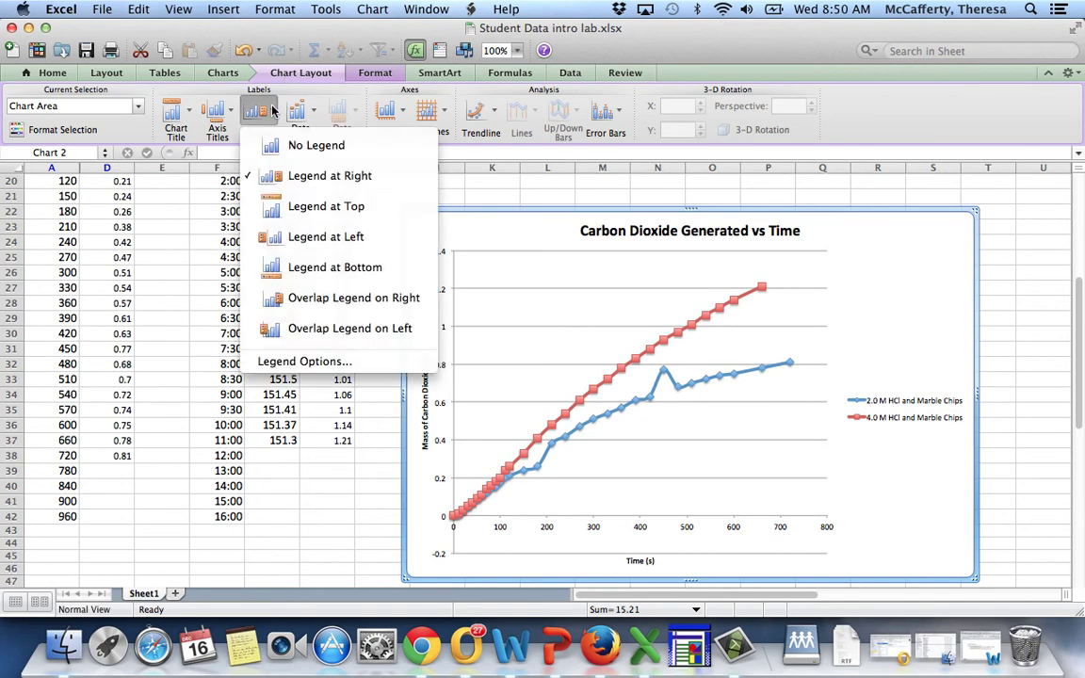
Review the chart title's formatting and text box settings, closing without changes.
left_click(213, 105)
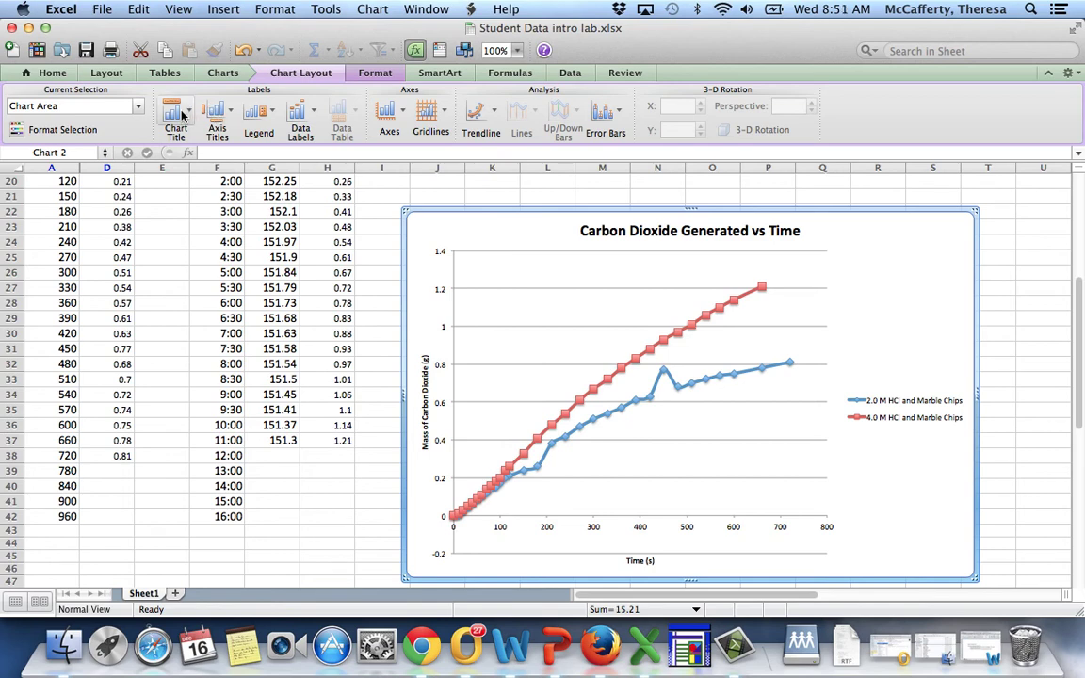
left_click(175, 113)
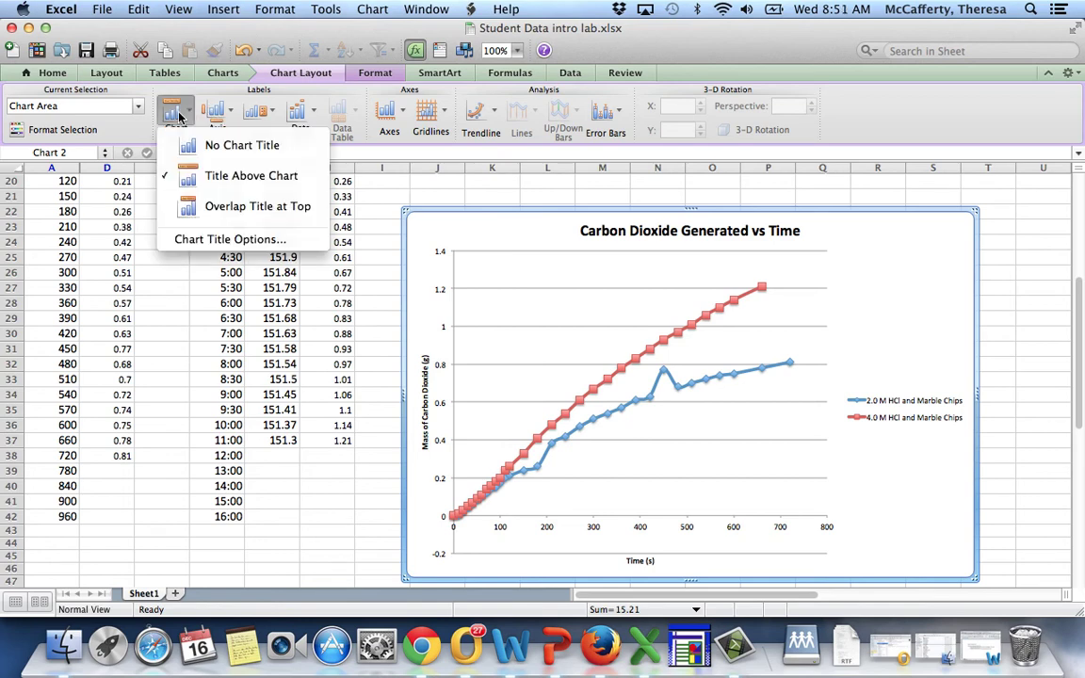
left_click(201, 241)
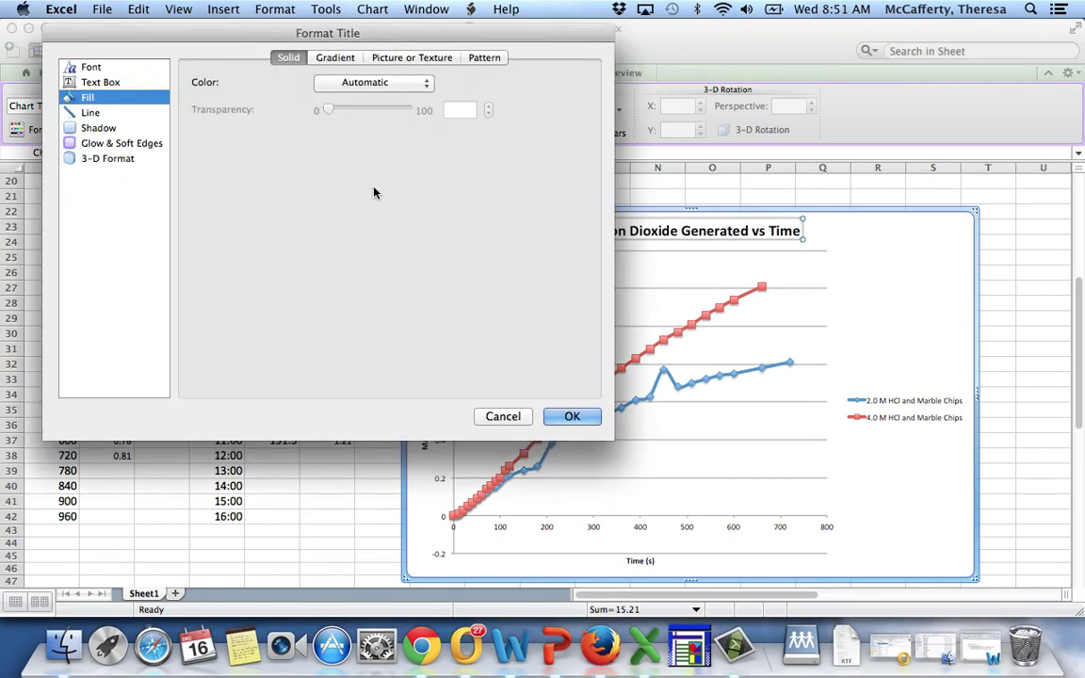
left_click(103, 83)
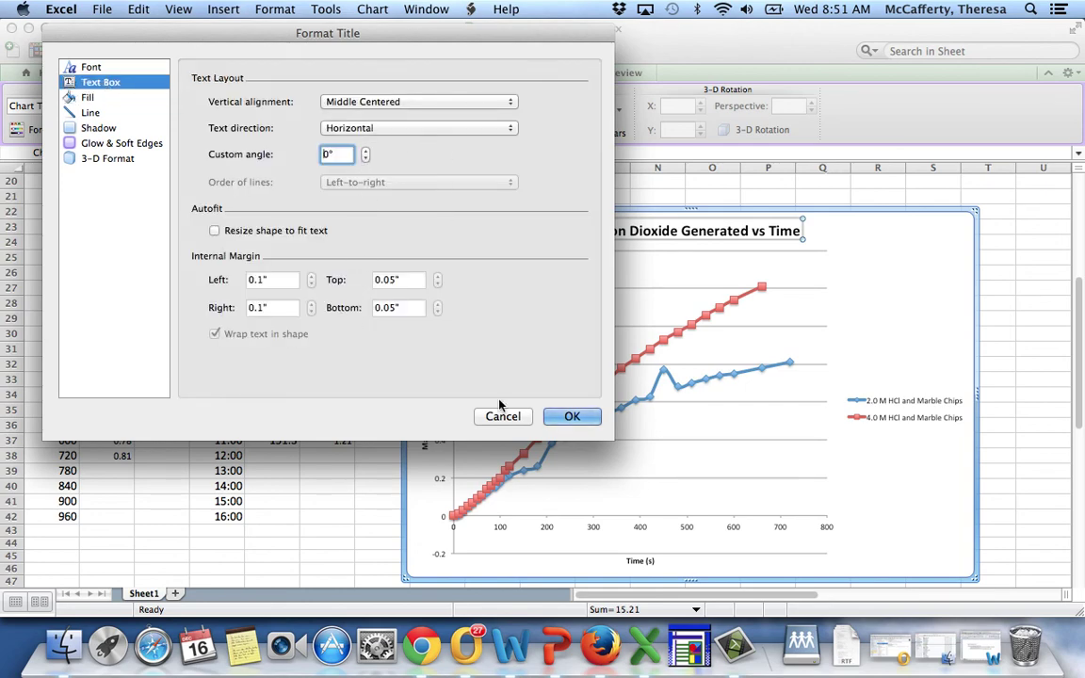
left_click(570, 417)
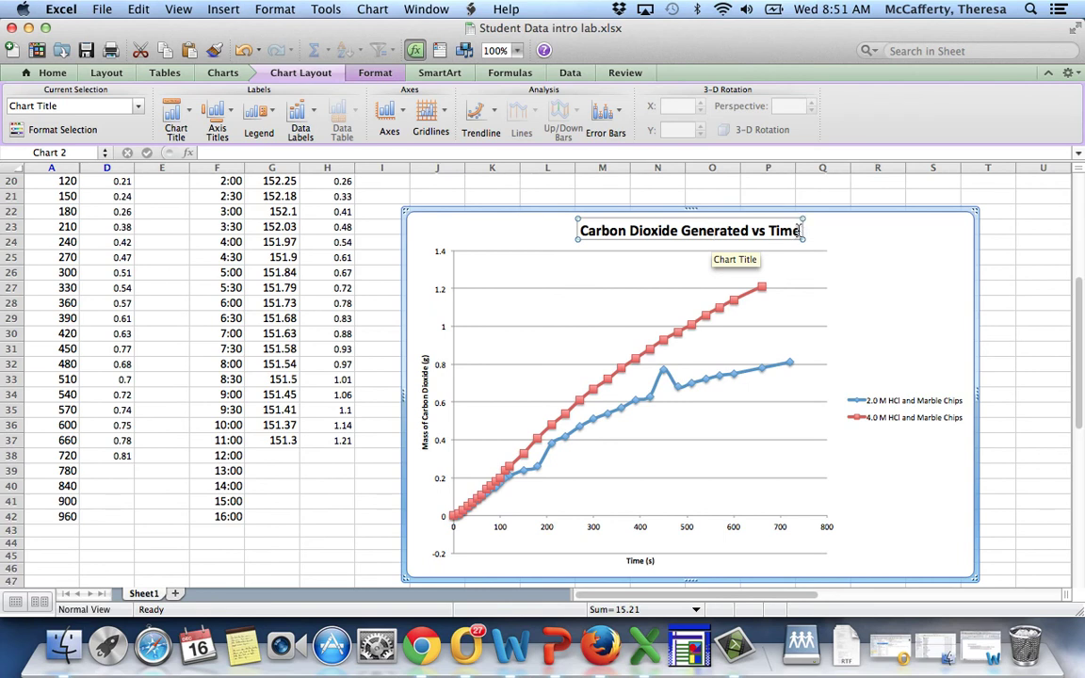
Add a second title line crediting the teacher by name, then save the workbook.
left_click(799, 230)
key("Return")
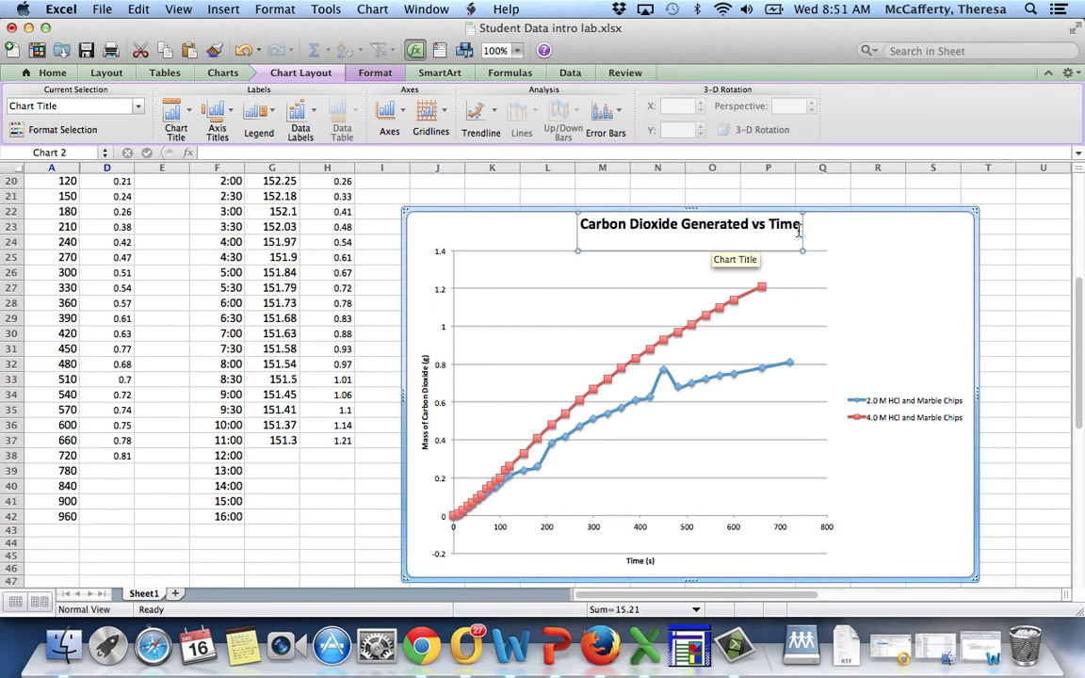
type("by Mrs. McCafferty")
left_click(877, 247)
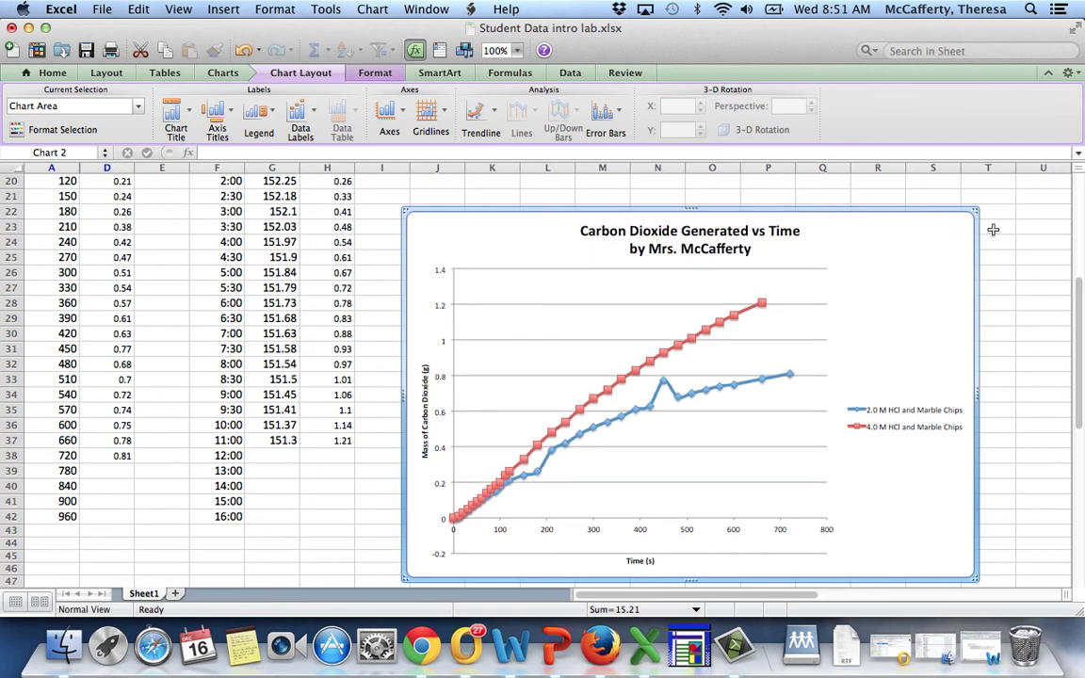
left_click(91, 54)
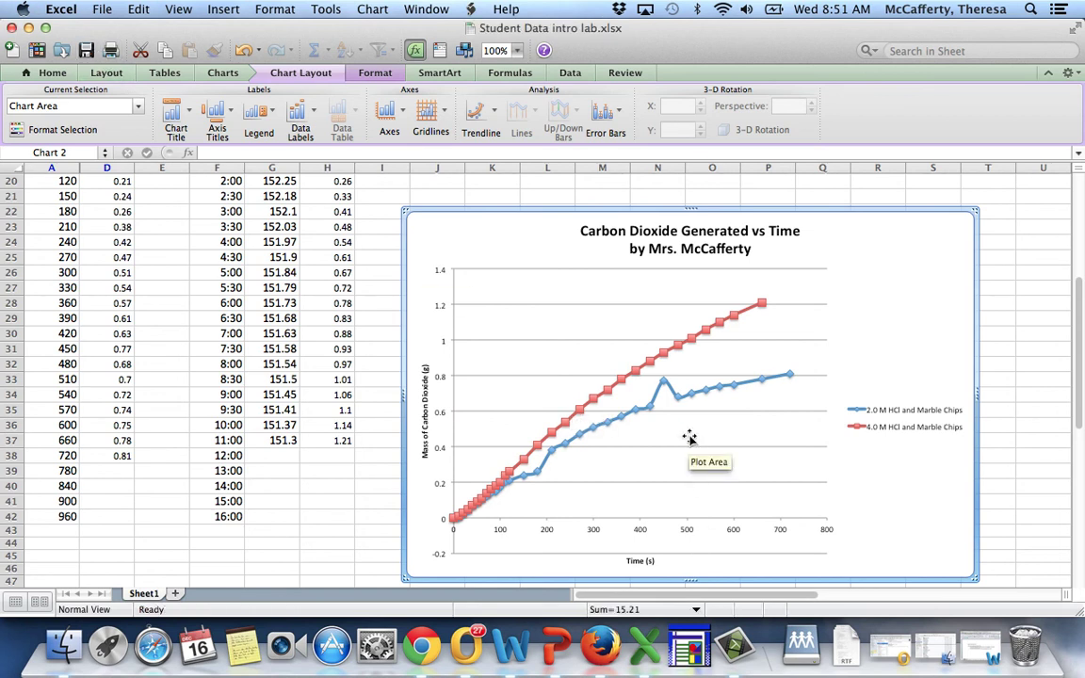